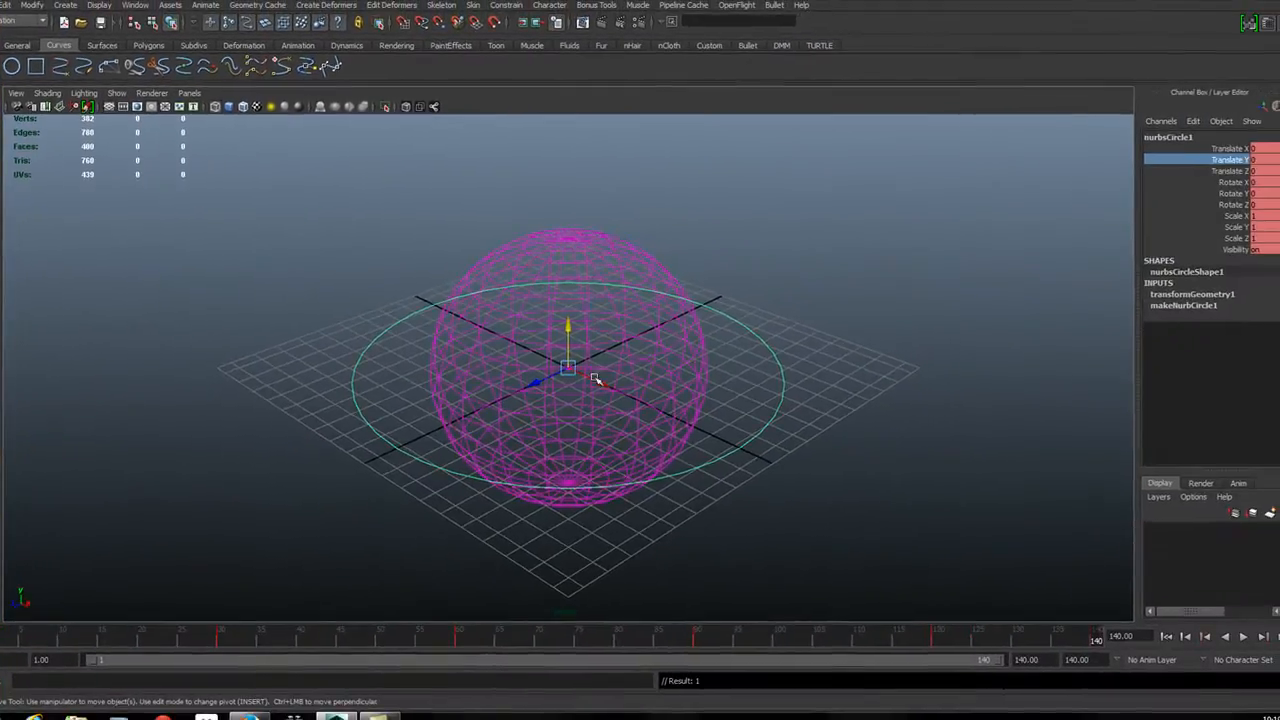
# - Play back the sphere's keyed animation and return to frame 1
pyautogui.hotkey('alt', 'v')
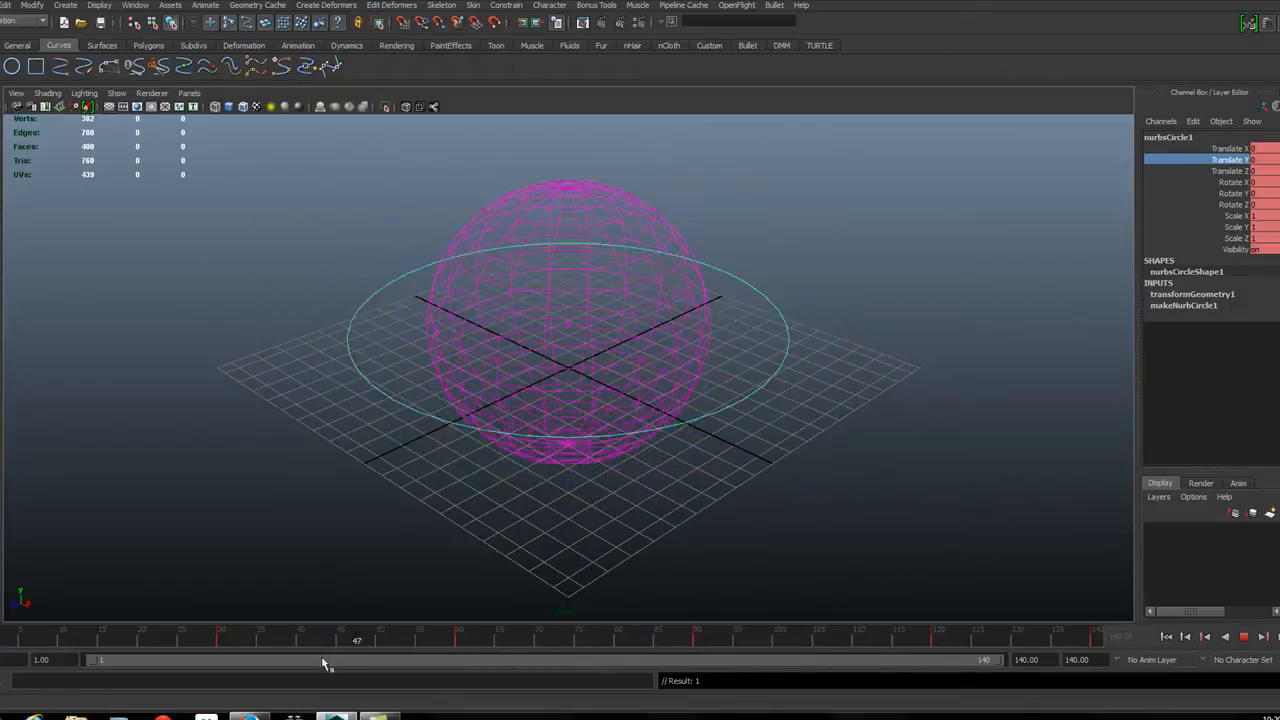
pyautogui.press('Escape')
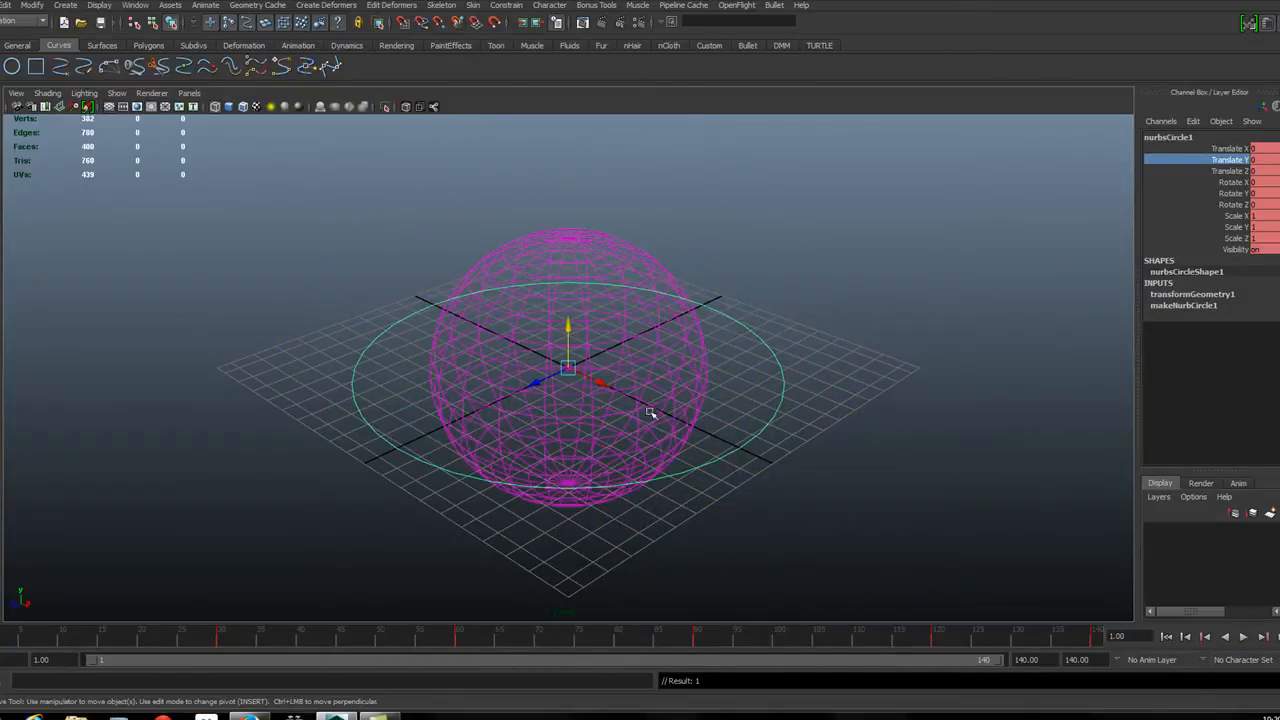
# - Select the joint at the sphere's centre and extend the selection to its whole hierarchy
pyautogui.scroll(8, 545, 362)
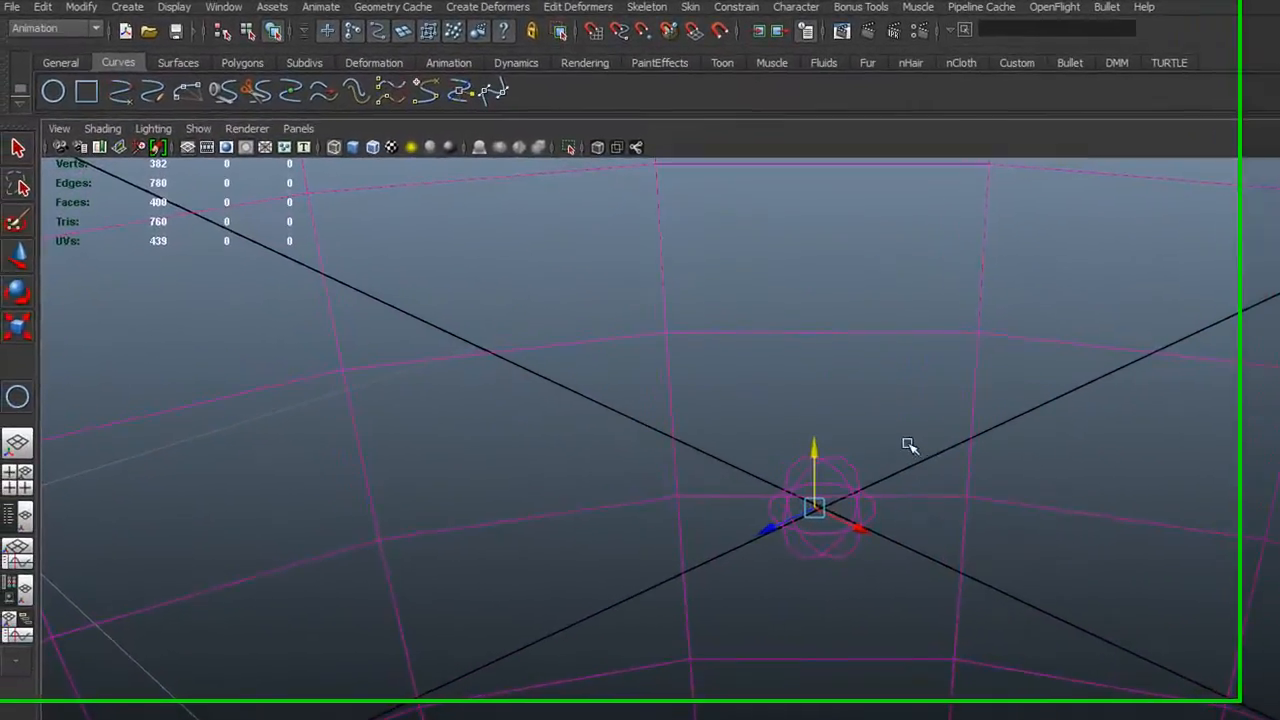
pyautogui.click(837, 485)
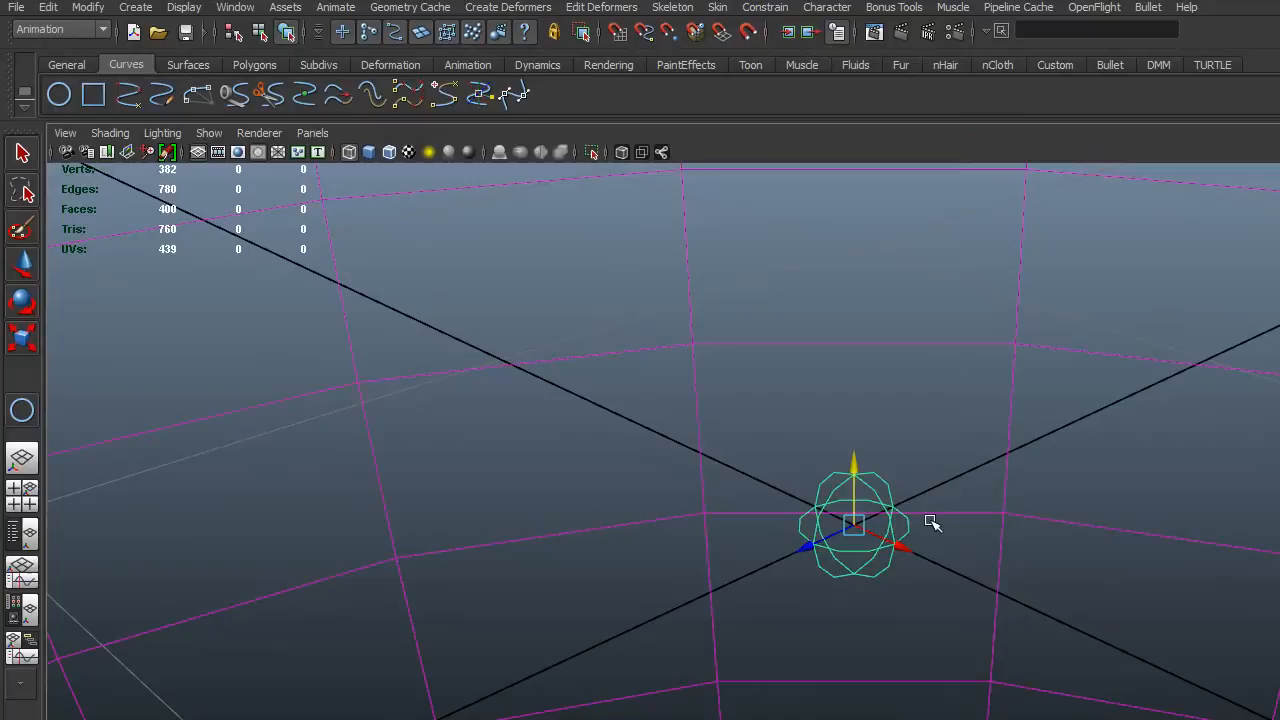
pyautogui.scroll(-10, 932, 522)
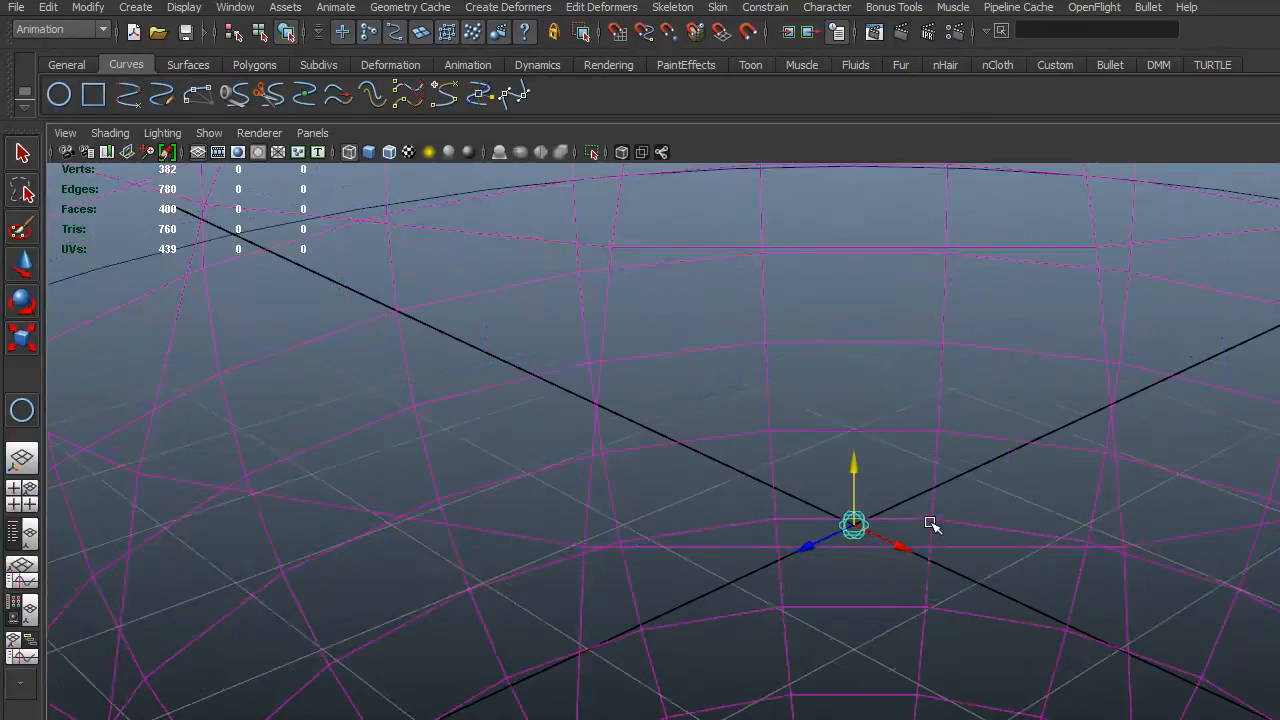
pyautogui.click(88, 8)
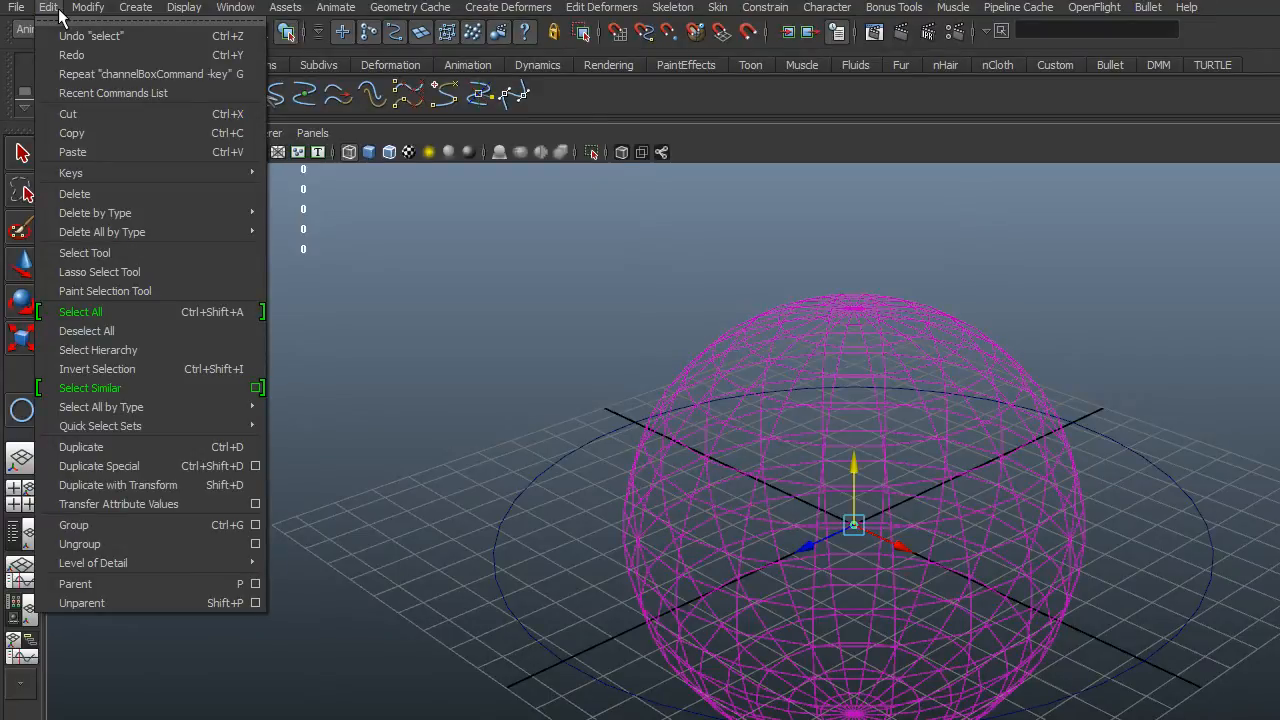
pyautogui.moveTo(97, 9)
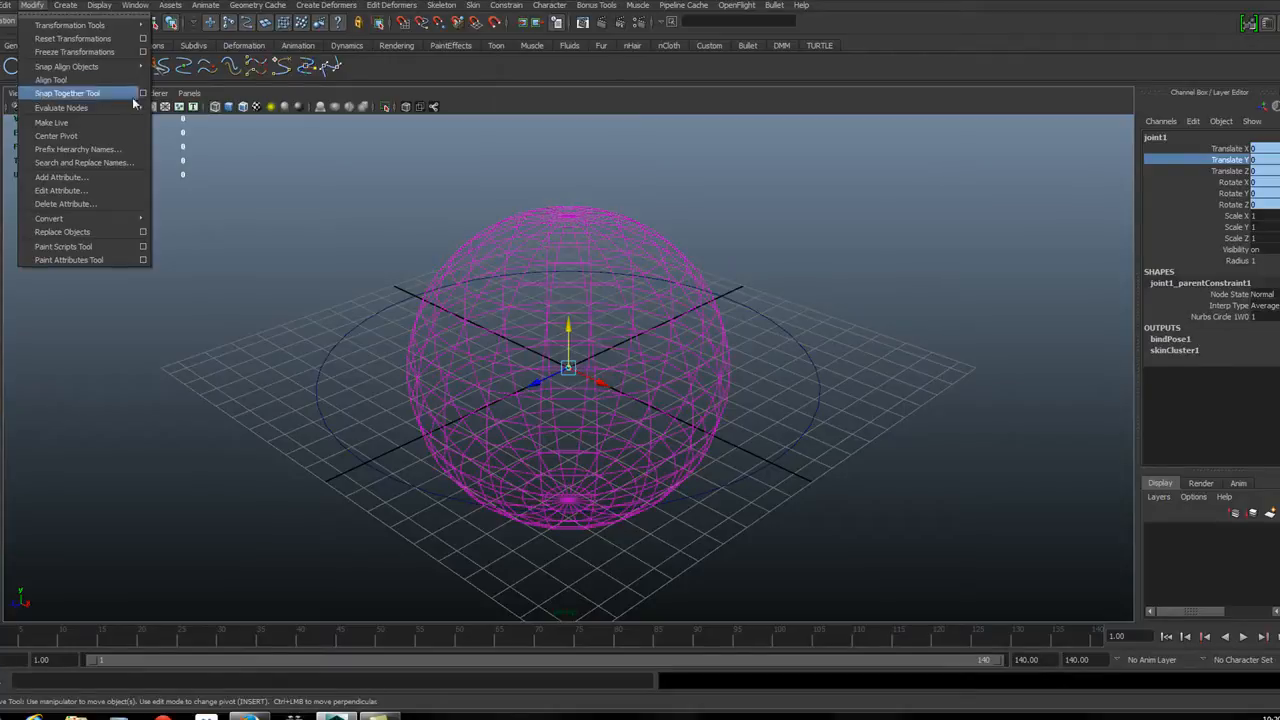
pyautogui.moveTo(7, 9)
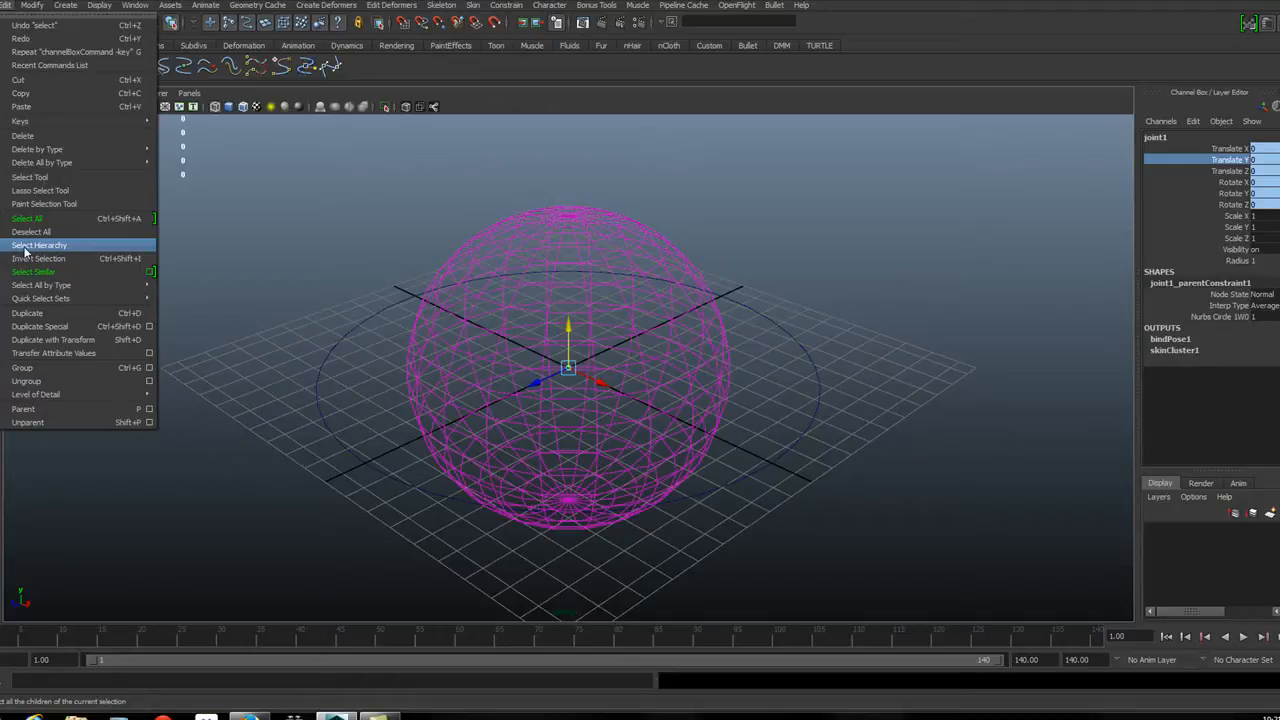
pyautogui.click(25, 247)
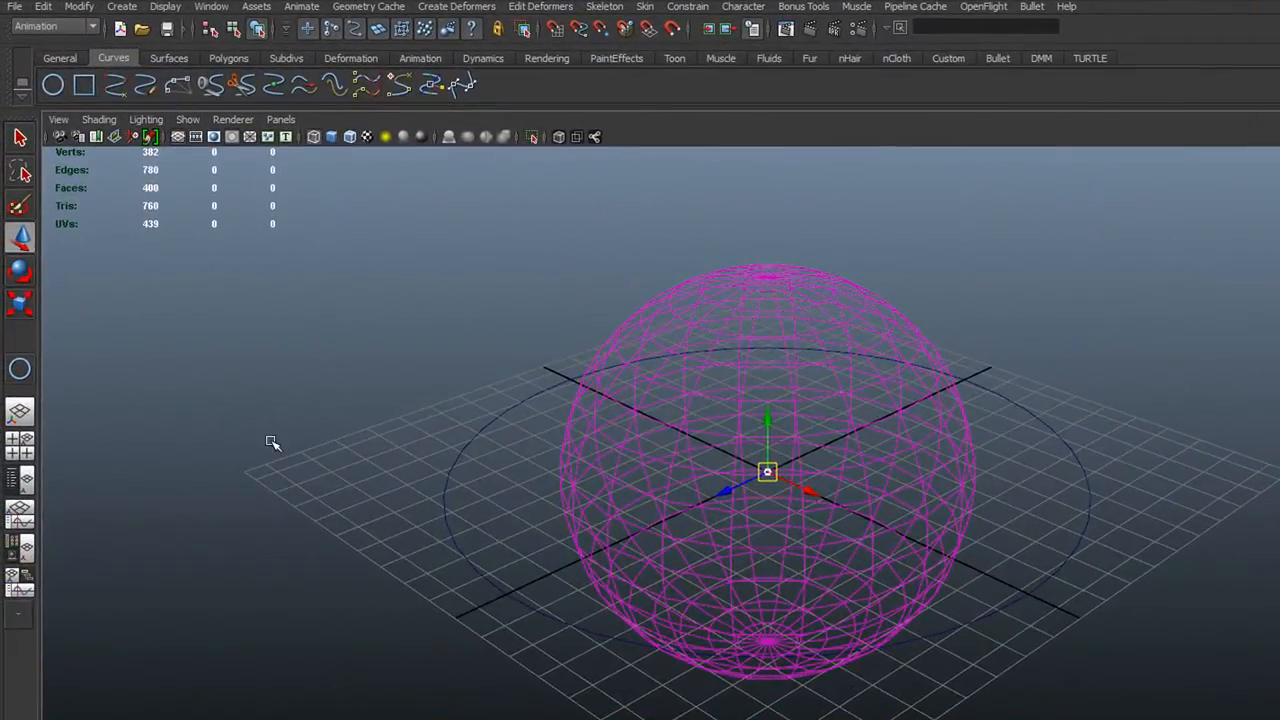
# - Add the sphere and control circle to the selection and bake the simulation over the time slider range with all keyable channels, sampled by 1
pyautogui.moveTo(472, 492); pyautogui.dragTo(356, 553)
pyautogui.keyDown('shift'); pyautogui.click(564, 475); pyautogui.keyUp('shift')
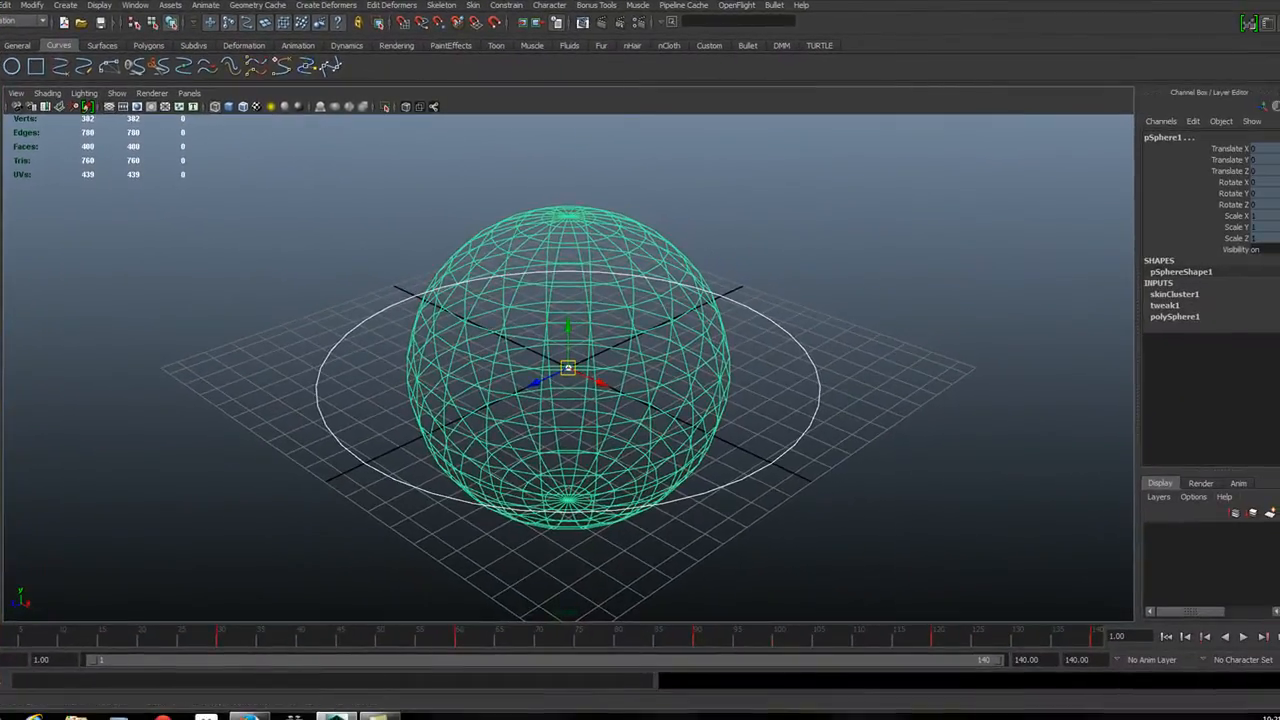
pyautogui.click(6, 5)
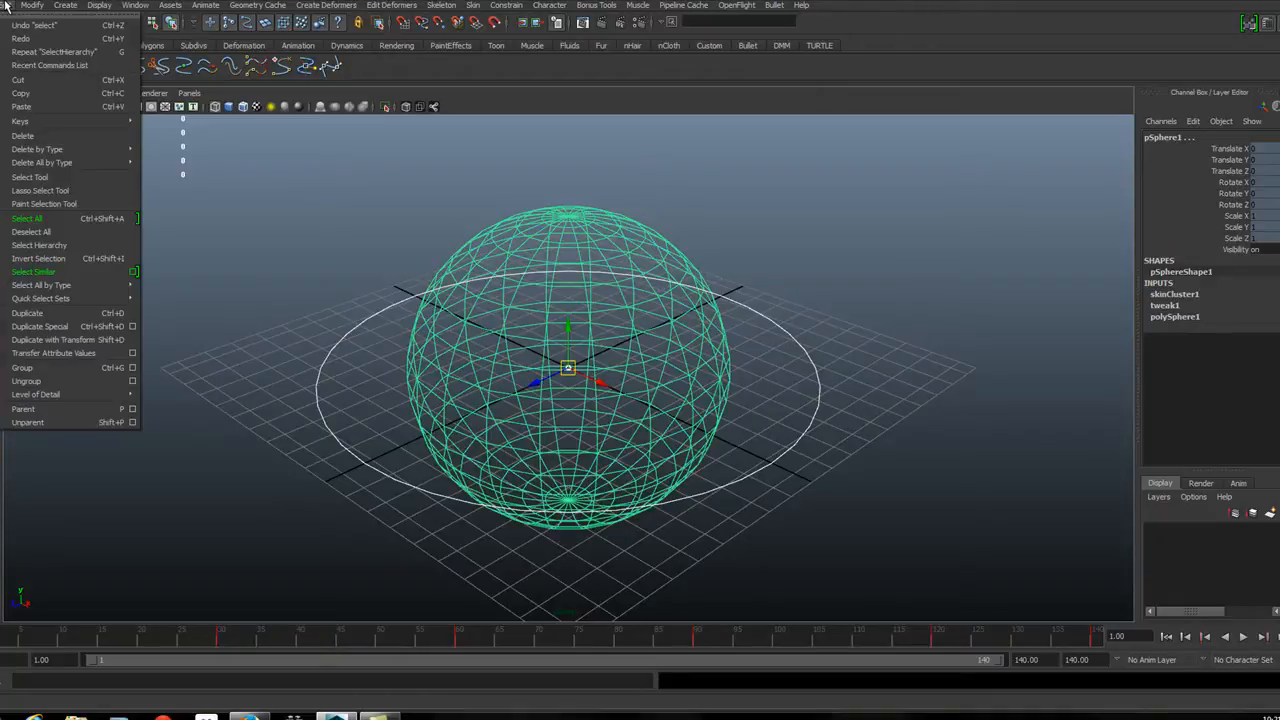
pyautogui.moveTo(54, 122)
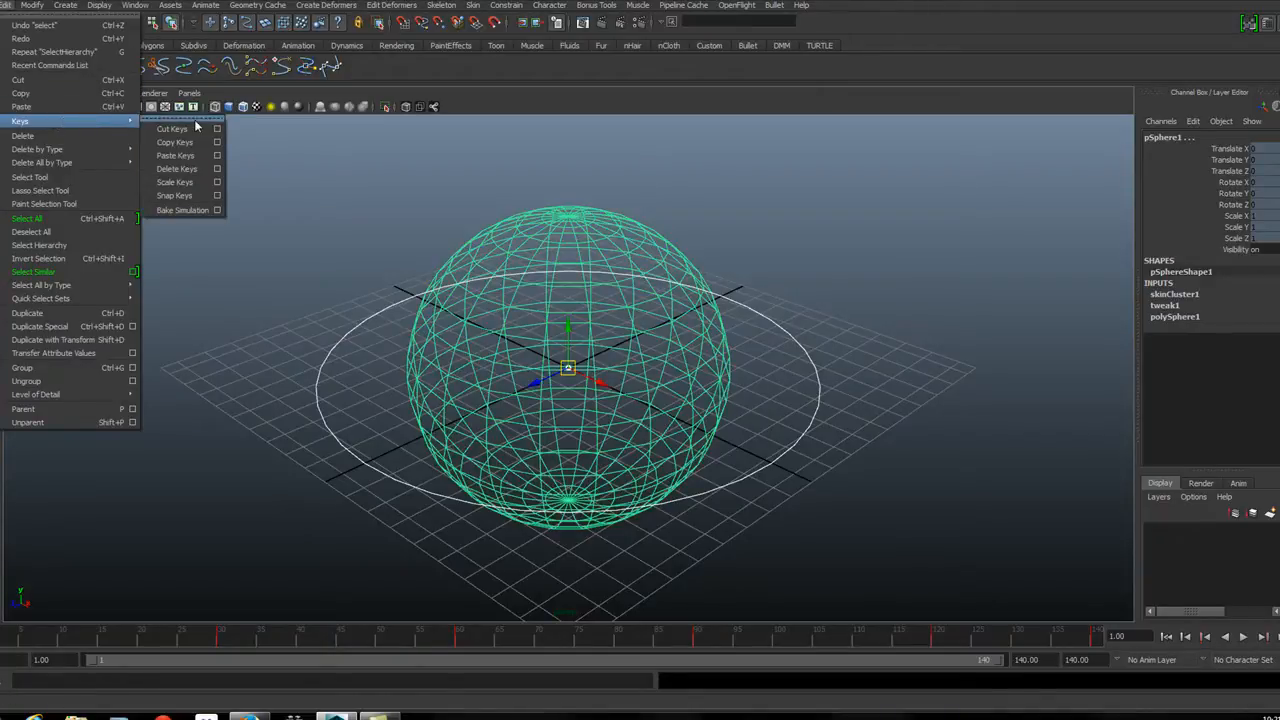
pyautogui.click(217, 210)
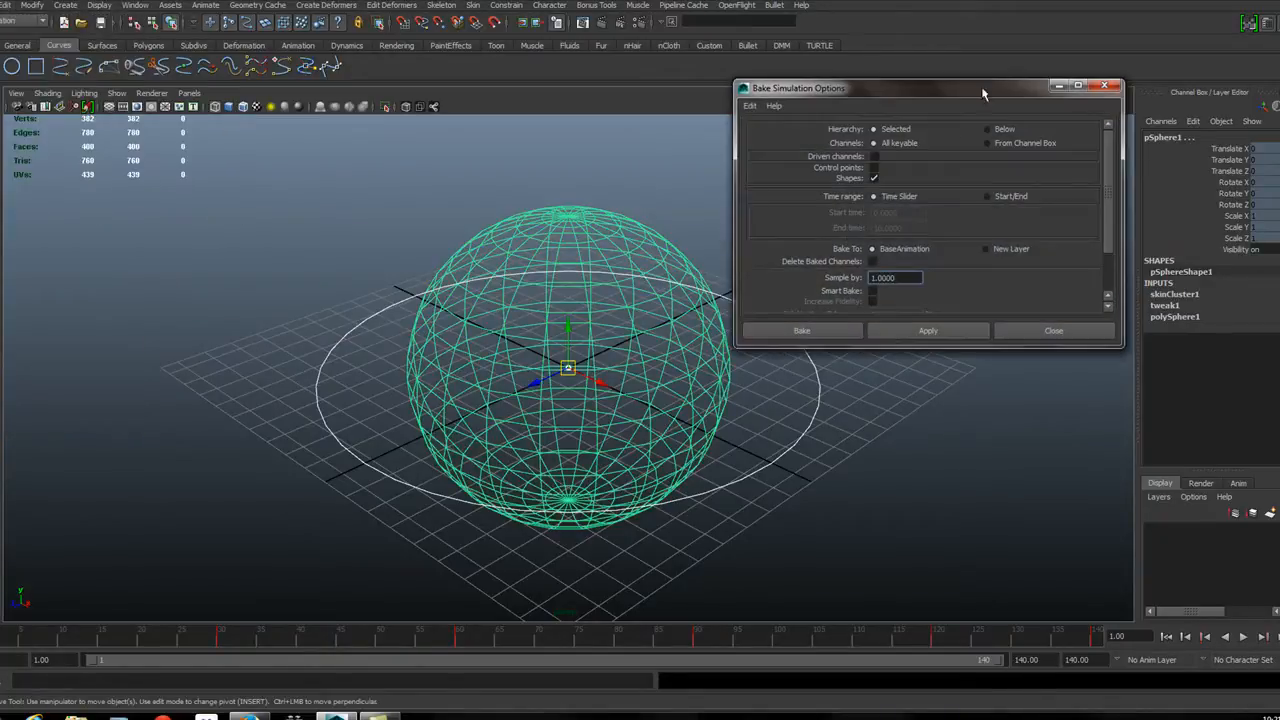
pyautogui.scroll(-3, 1089, 162)
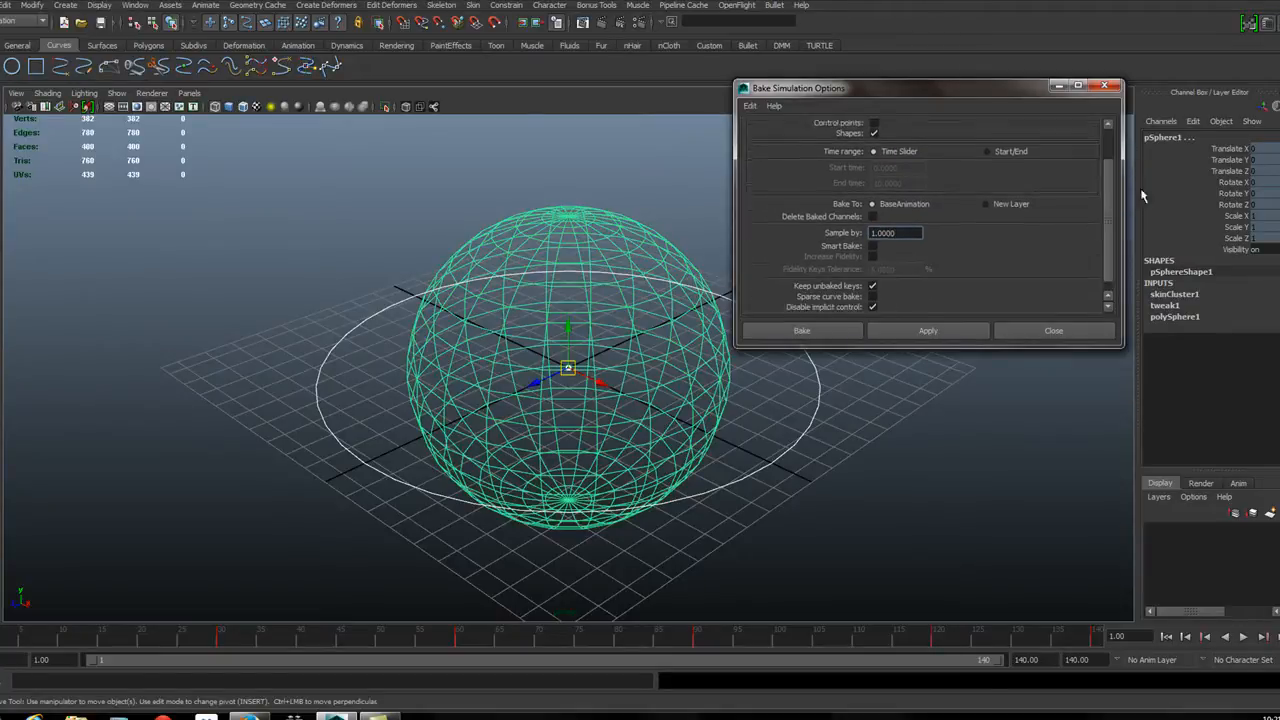
pyautogui.moveTo(1148, 234); pyautogui.dragTo(1111, 130)
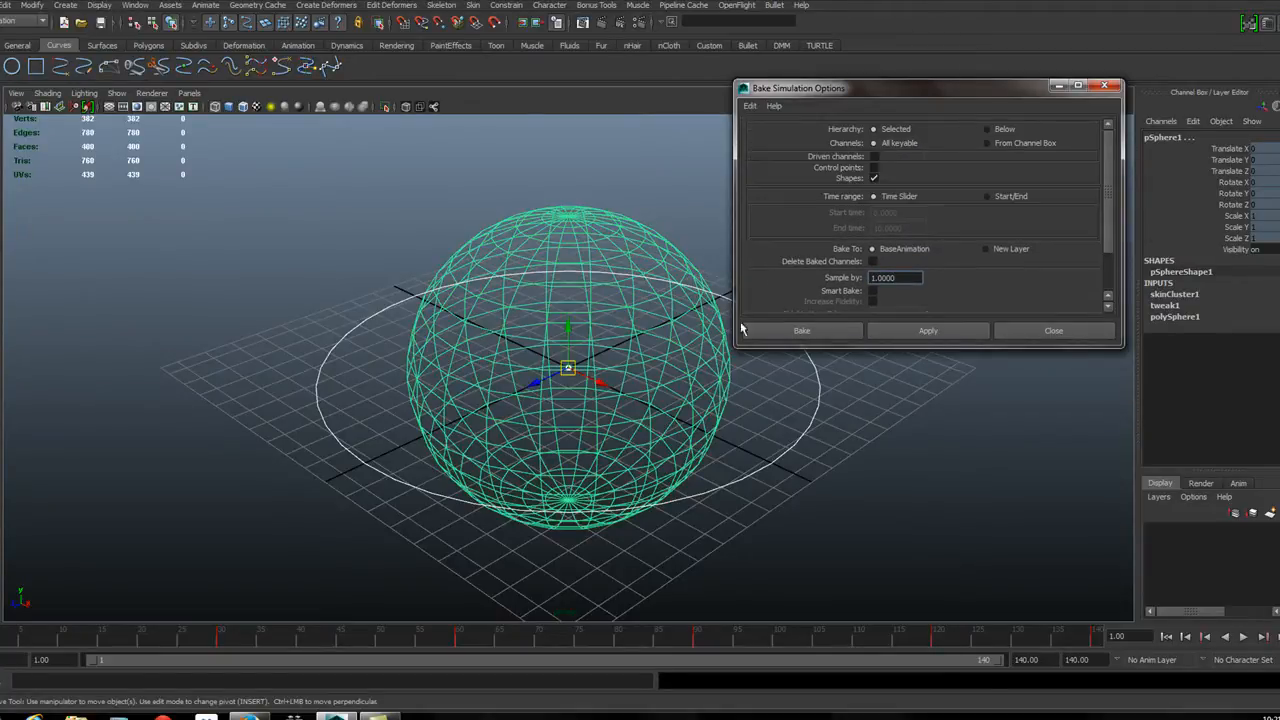
pyautogui.click(791, 330)
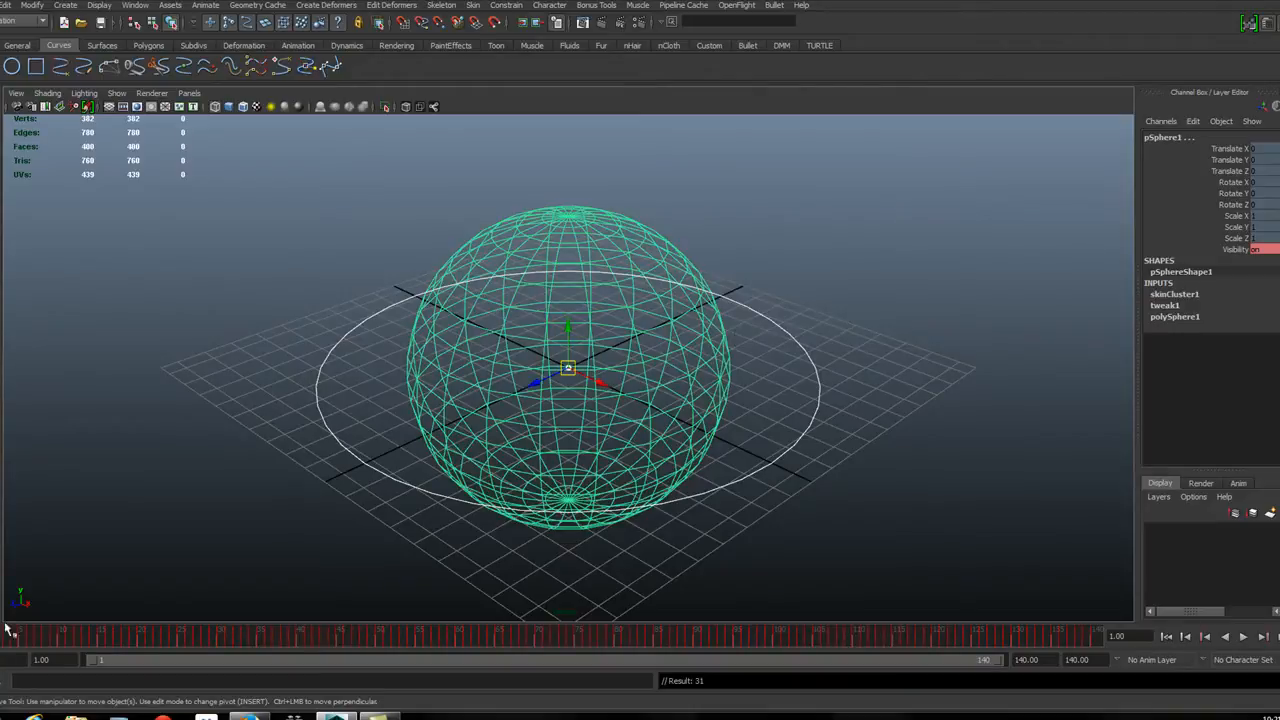
pyautogui.moveTo(1, 637); pyautogui.dragTo(1, 708)
pyautogui.click(418, 406)
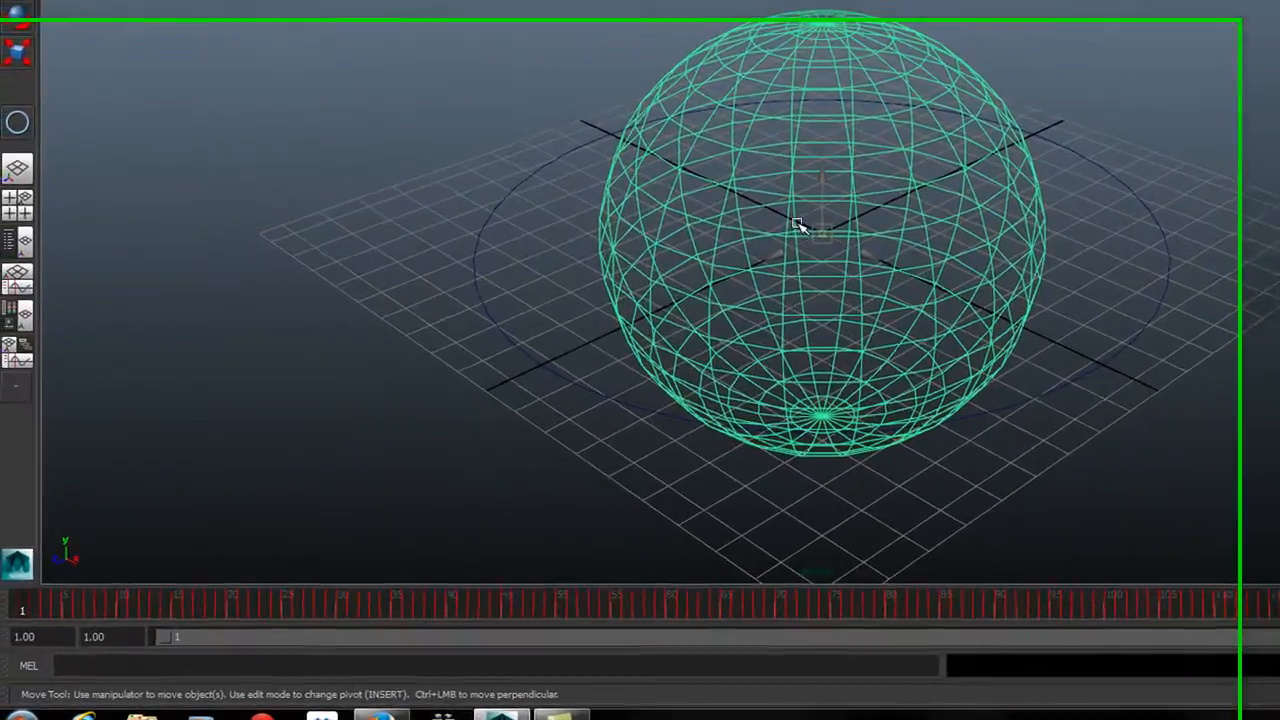
pyautogui.keyDown('shift'); pyautogui.moveTo(553, 356); pyautogui.dragTo(586, 383); pyautogui.keyUp('shift')
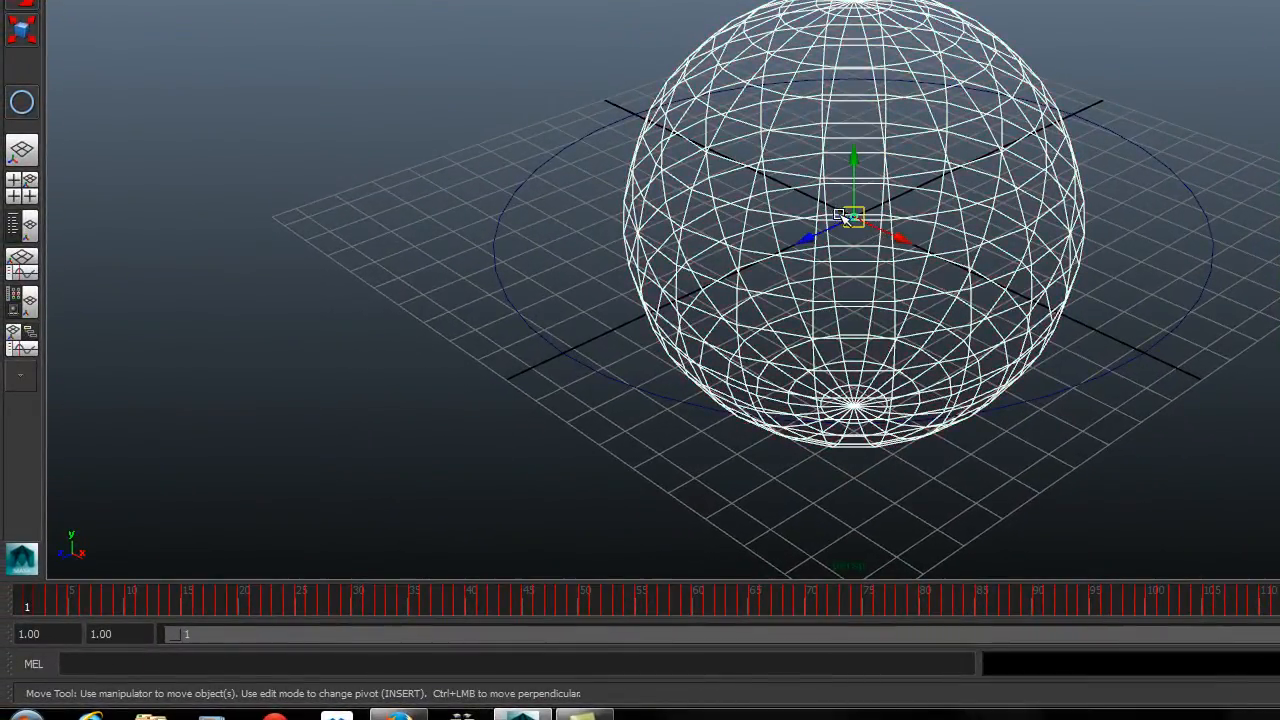
# - Select the central joint with its hierarchy and add the sphere to the selection, leaving out the control circle
pyautogui.scroll(10, 829, 219)
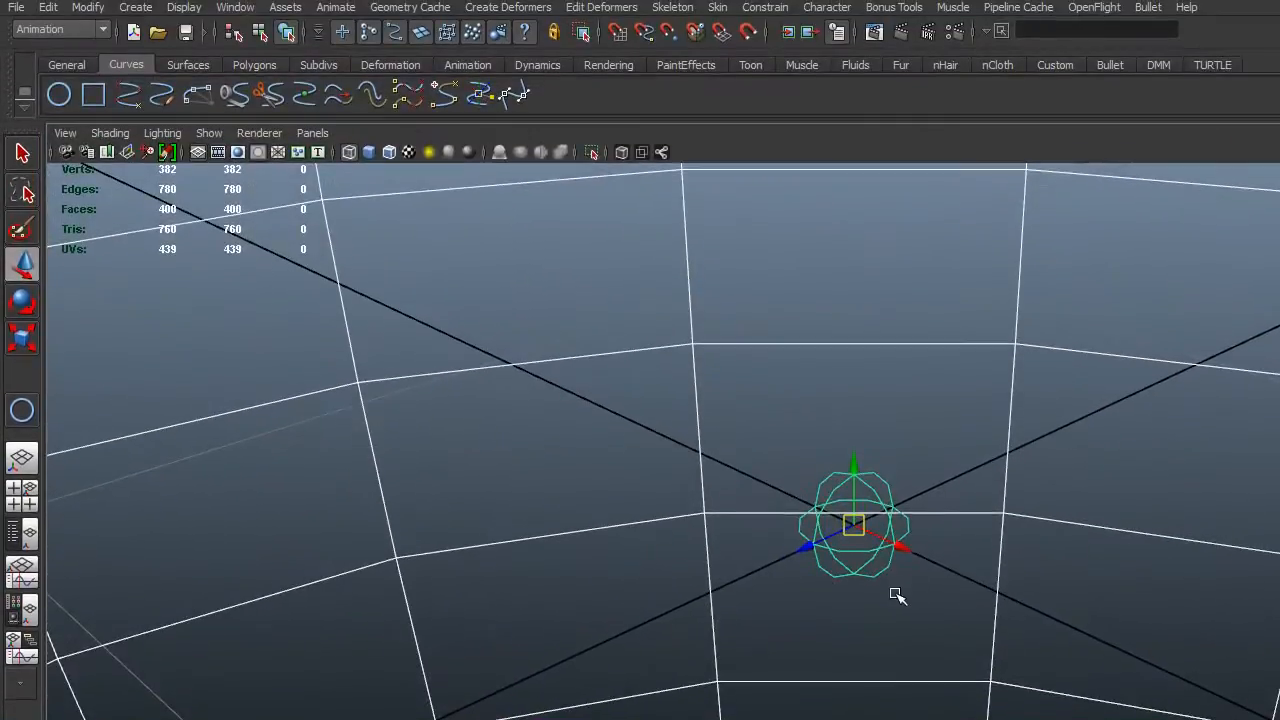
pyautogui.click(863, 532)
pyautogui.scroll(-5, 865, 567)
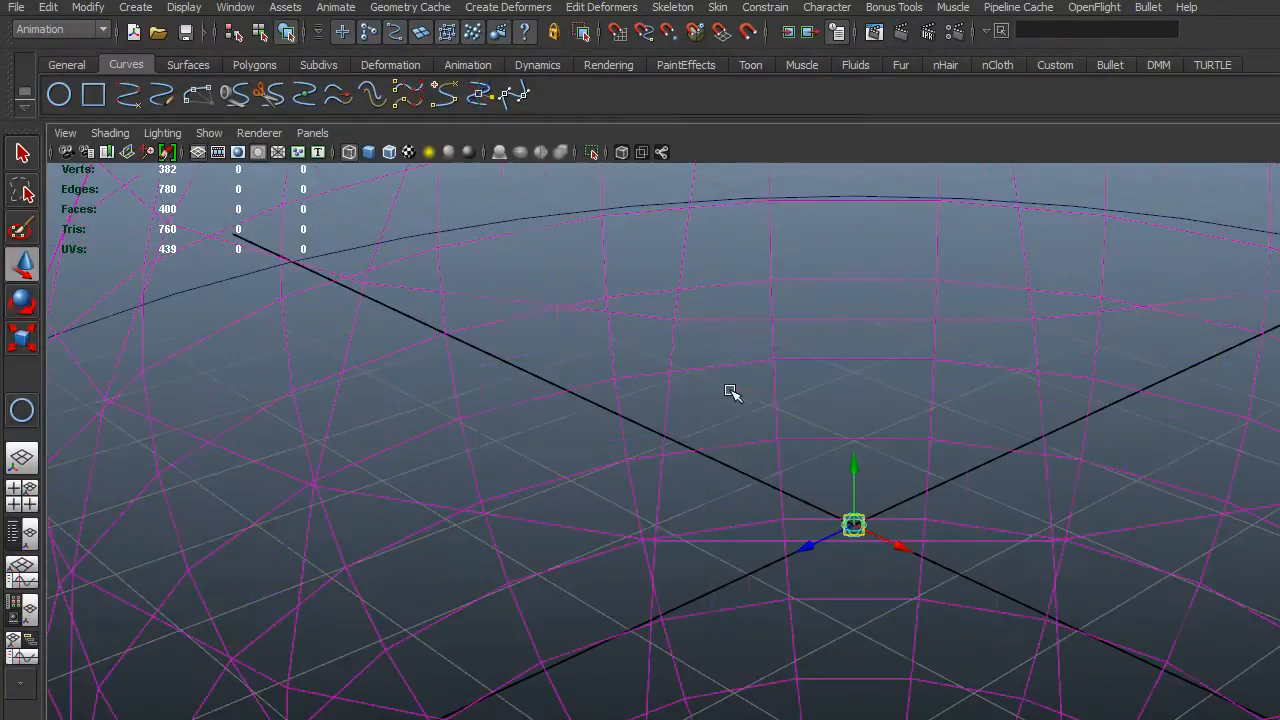
pyautogui.click(48, 7)
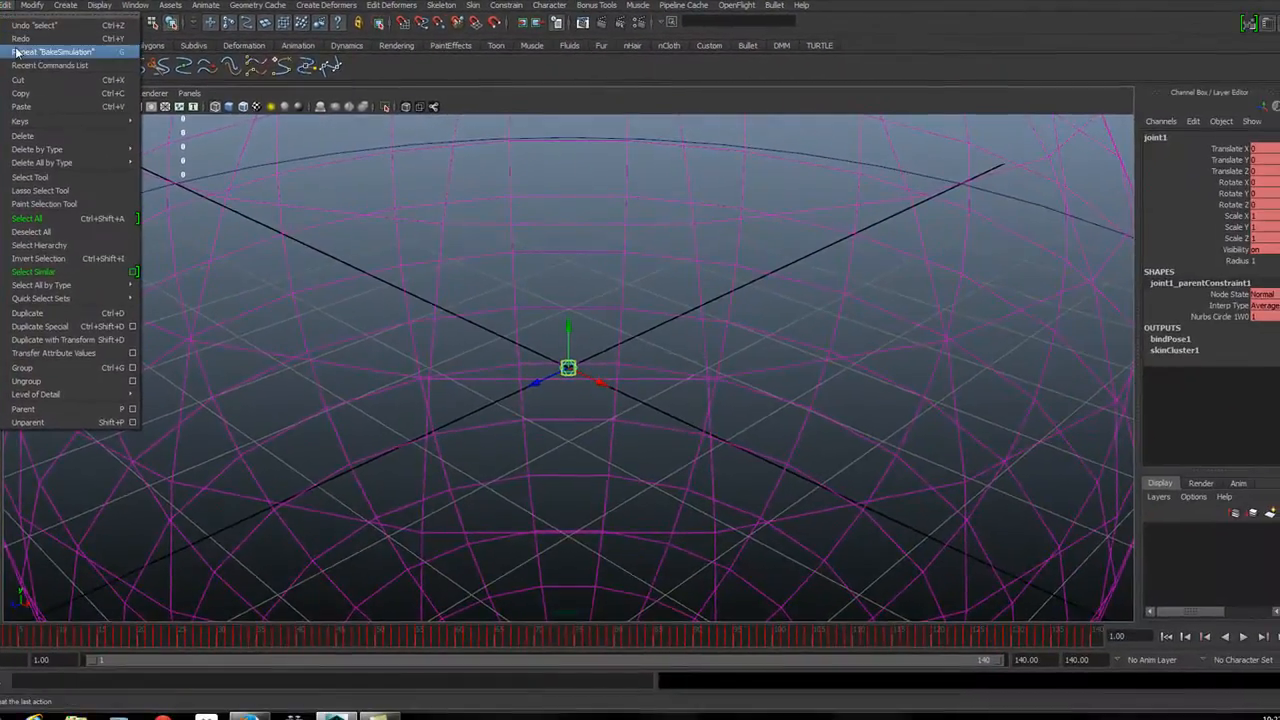
pyautogui.click(55, 246)
pyautogui.scroll(-5, 257, 251)
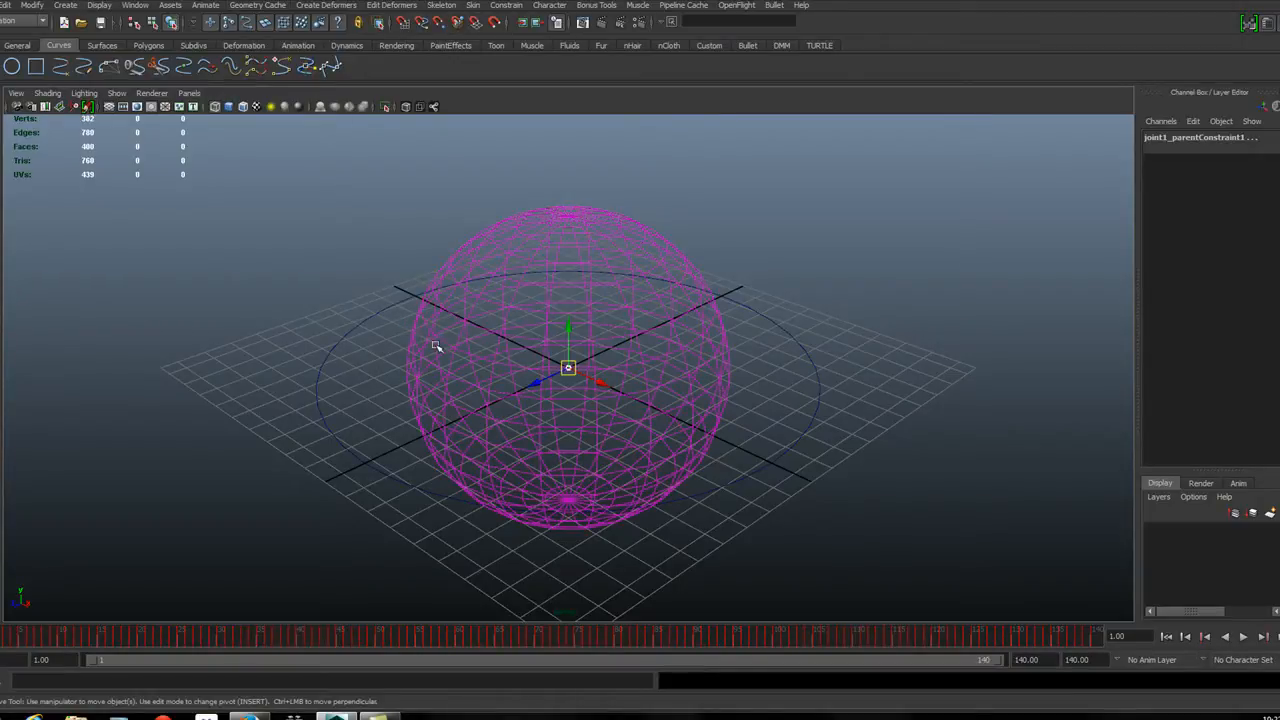
pyautogui.click(405, 378)
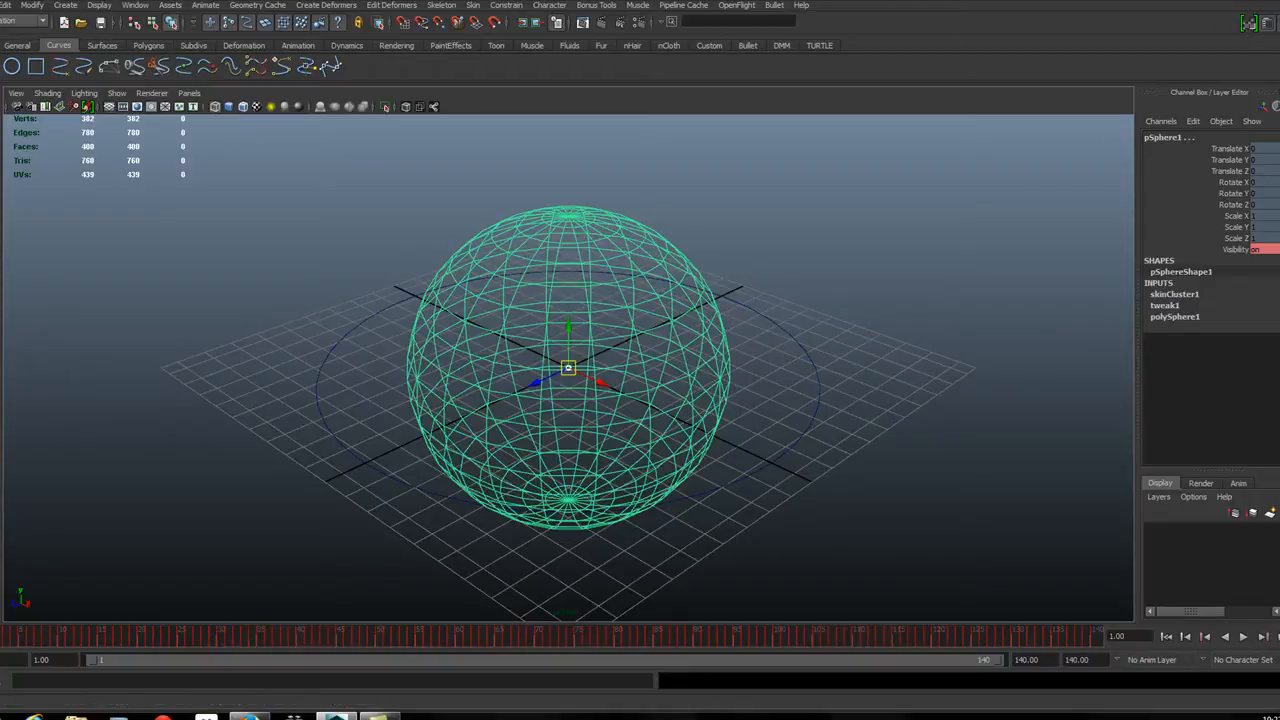
# - Start saving the scene under a new name with Maya ASCII as the file type
pyautogui.click(0, 5)
pyautogui.click(24, 68)
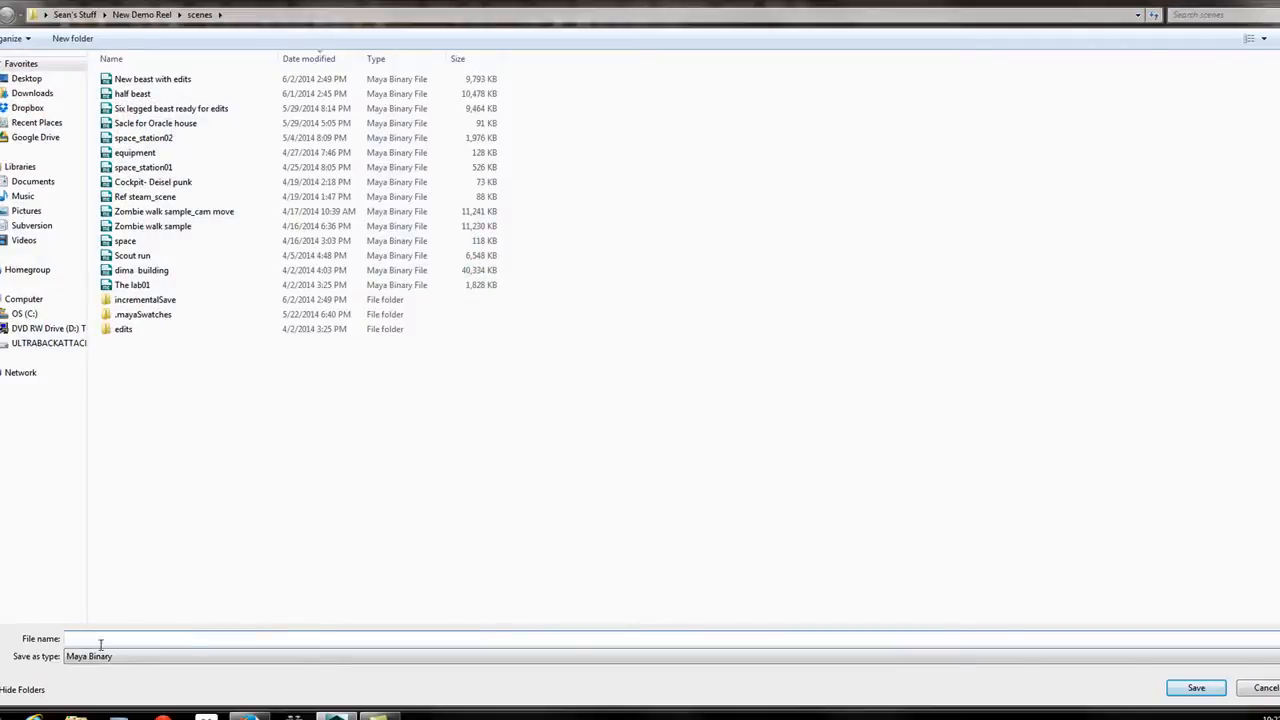
pyautogui.click(94, 656)
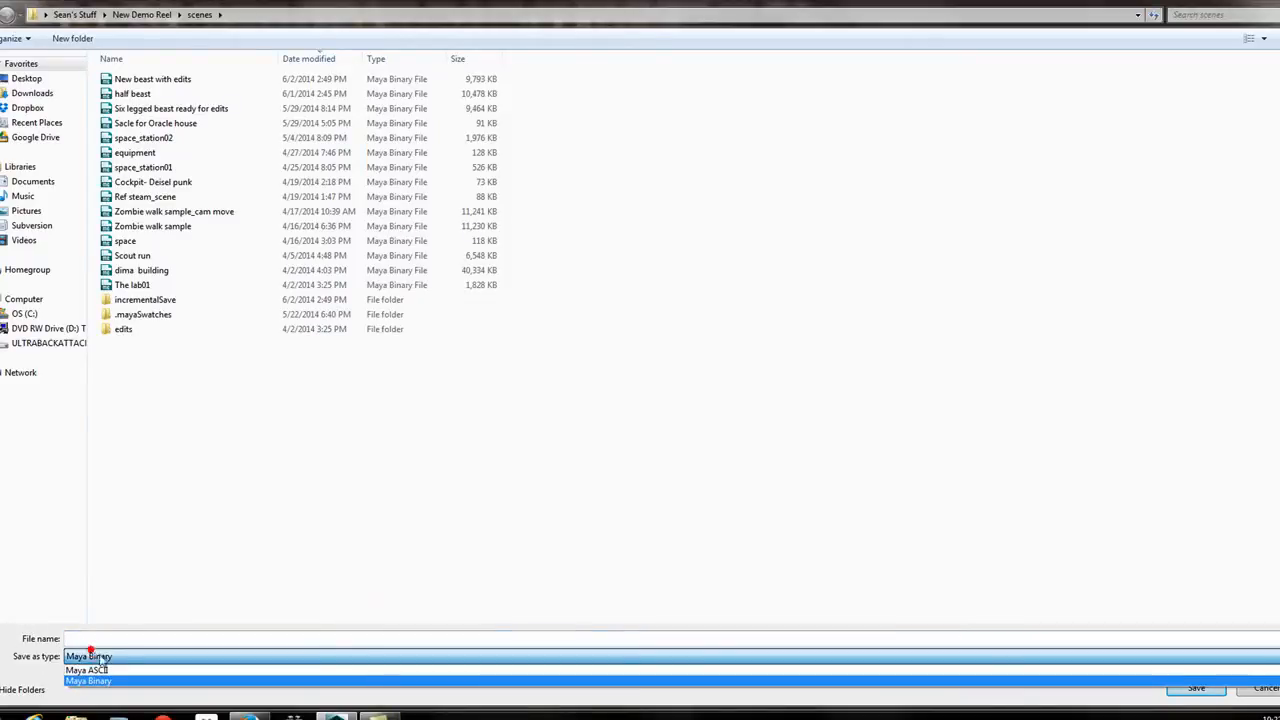
pyautogui.click(102, 672)
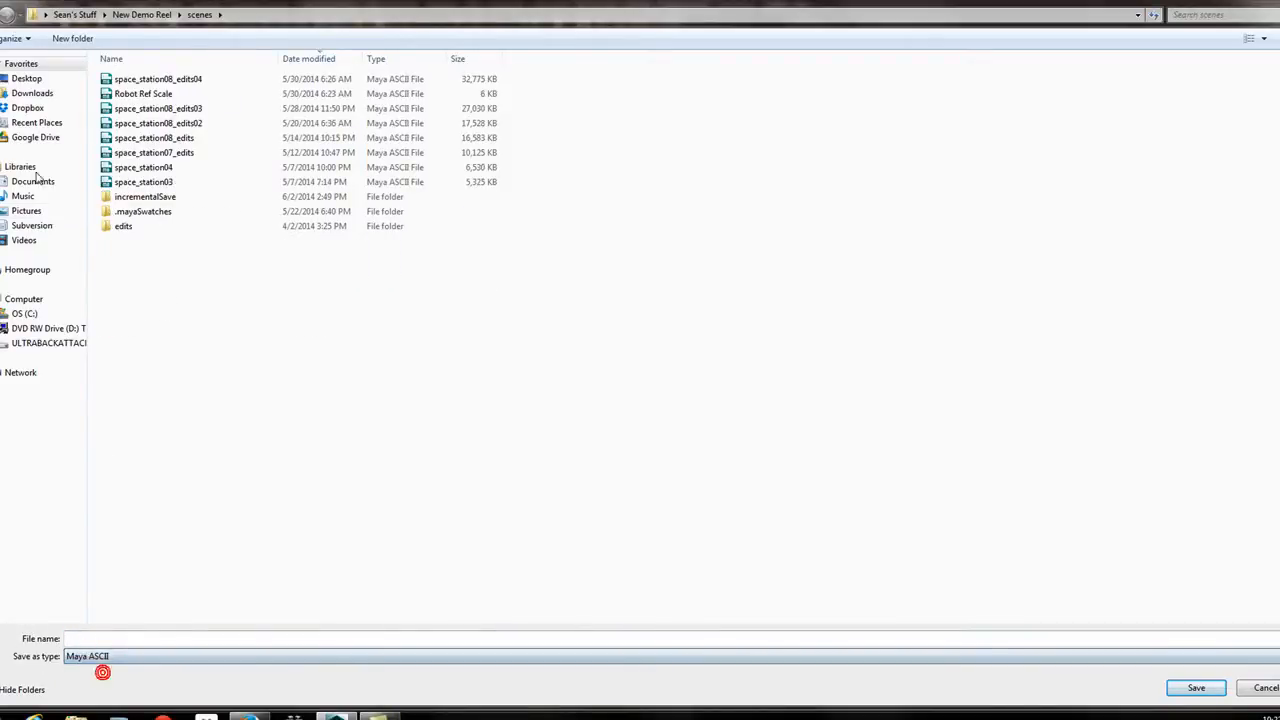
# - Save the scene as "bake simulation" in the Lectures folder within the desktop's personal files folder
pyautogui.click(24, 79)
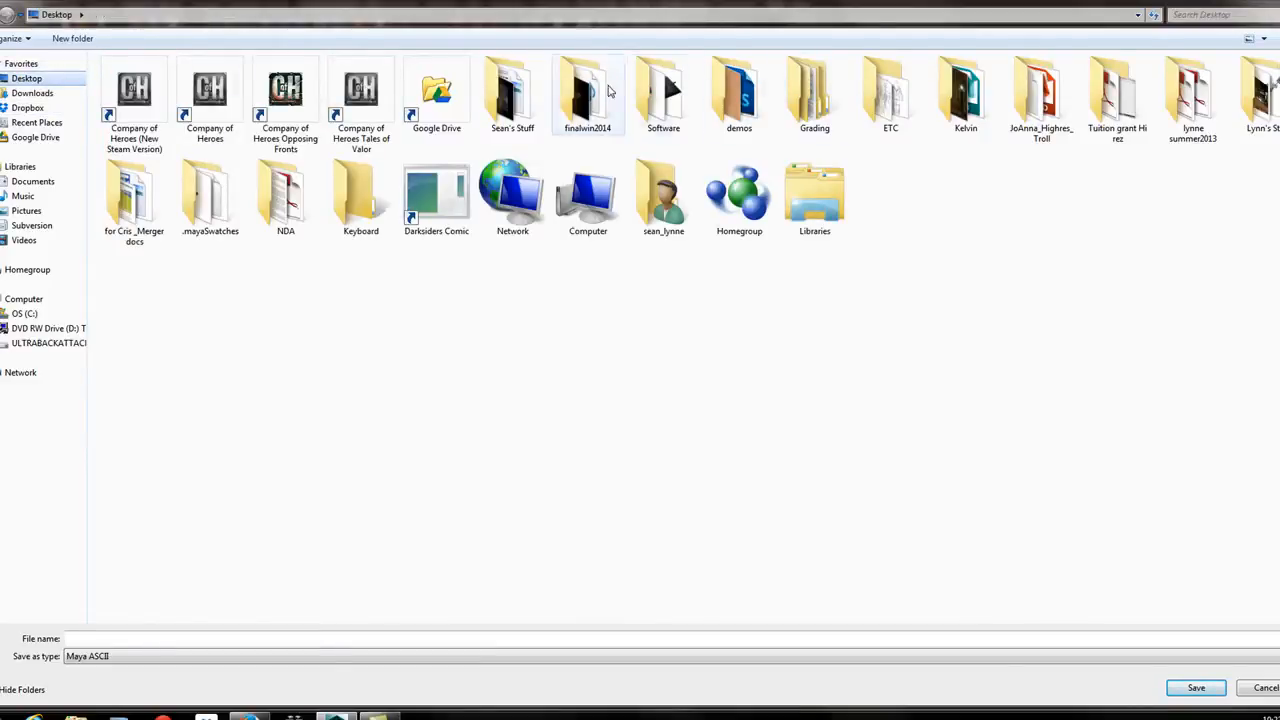
pyautogui.doubleClick(512, 100)
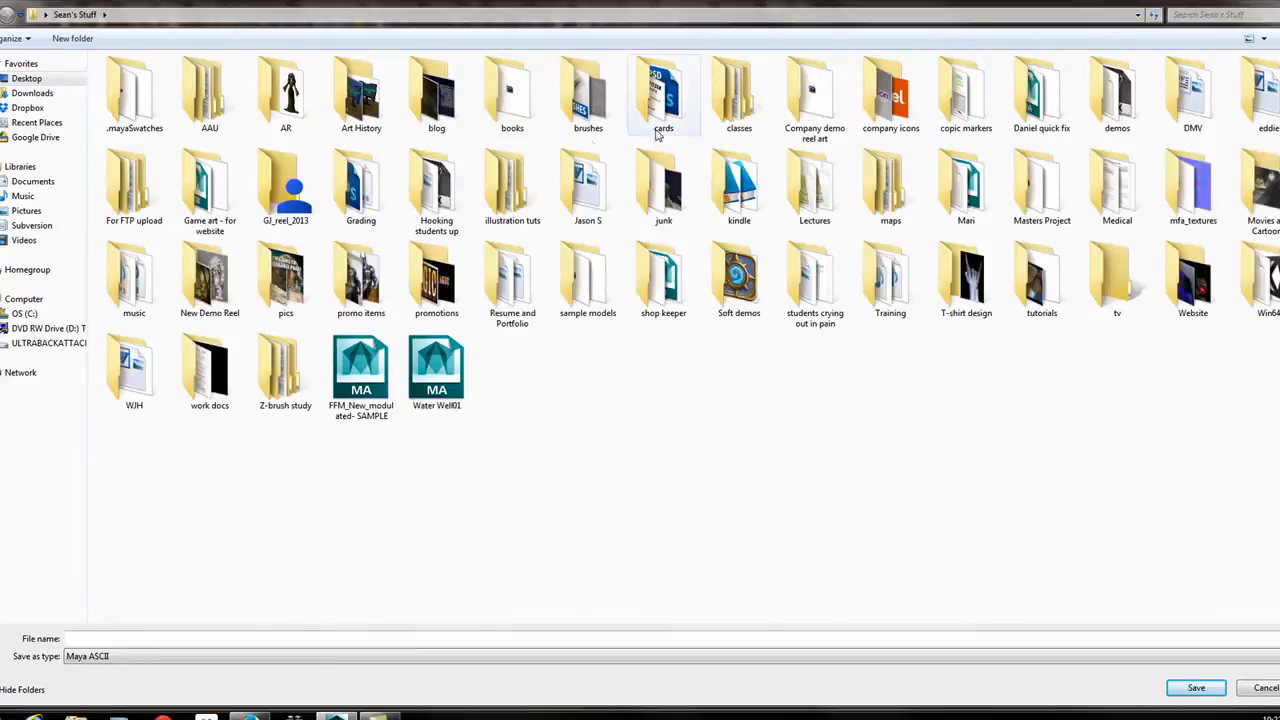
pyautogui.click(828, 188)
pyautogui.doubleClick(814, 185)
pyautogui.scroll(-19, 521, 318)
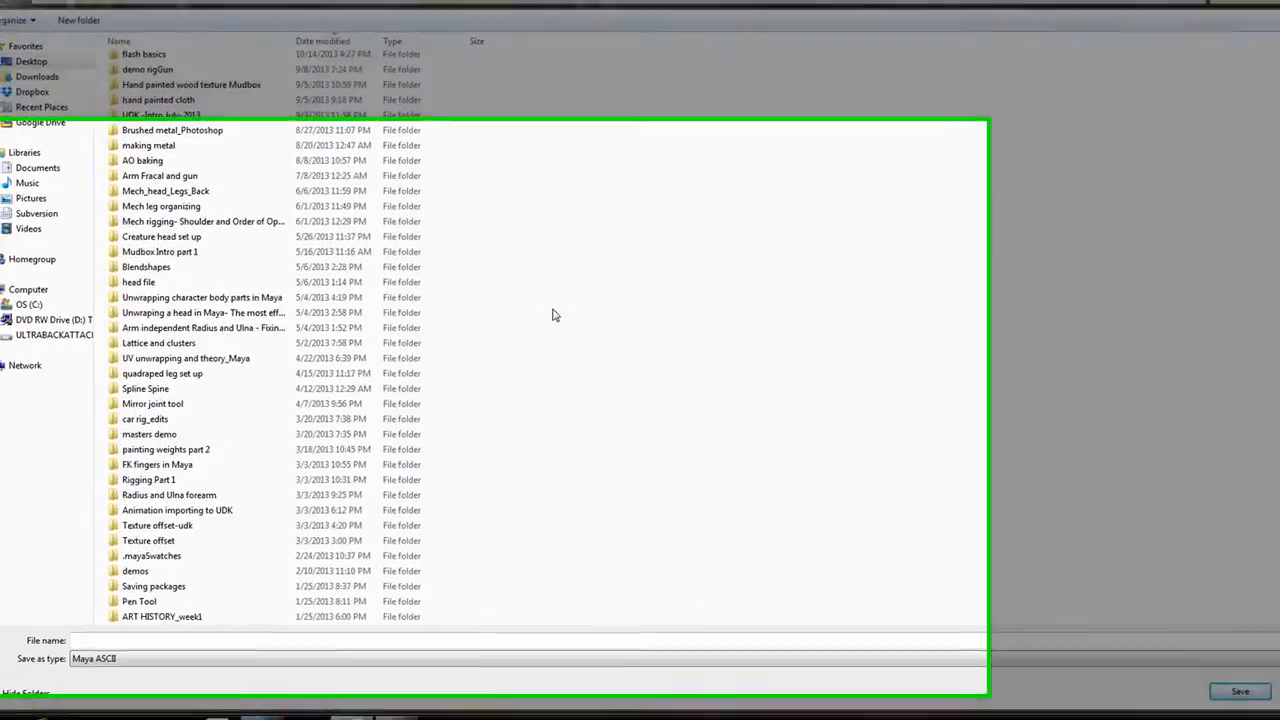
pyautogui.click(92, 638)
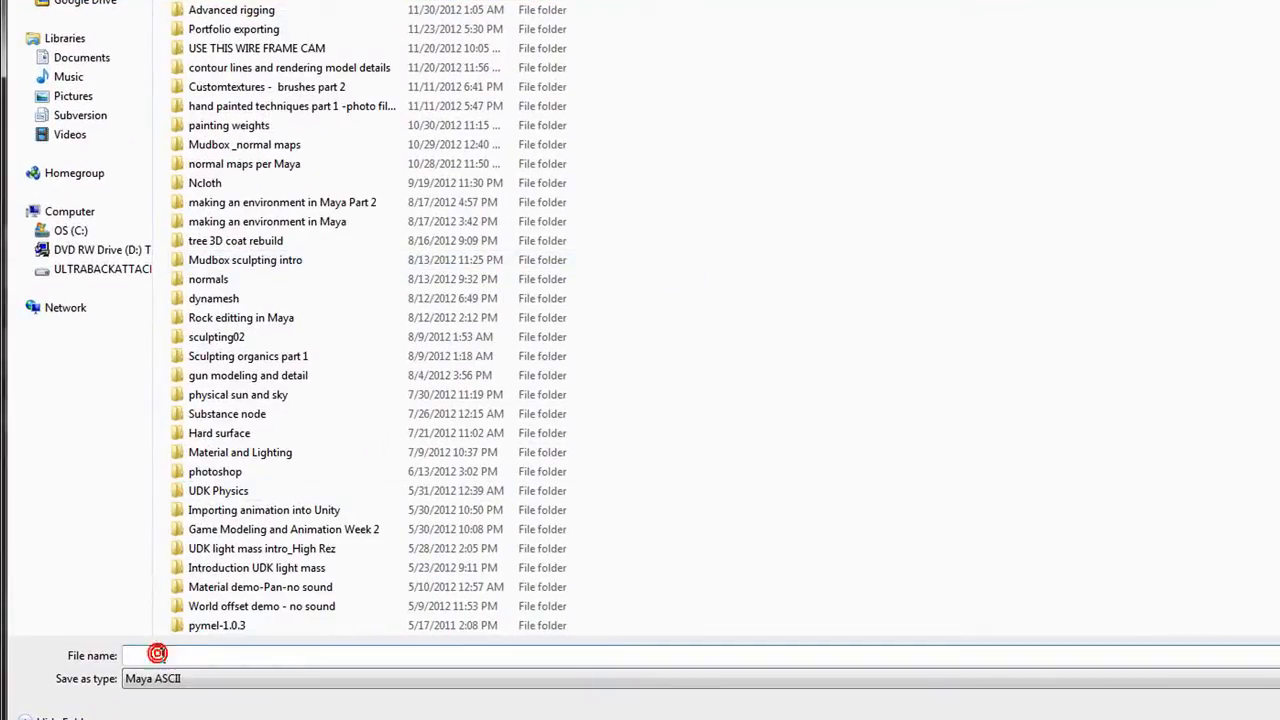
pyautogui.write('bake simulation')
pyautogui.press('Return')
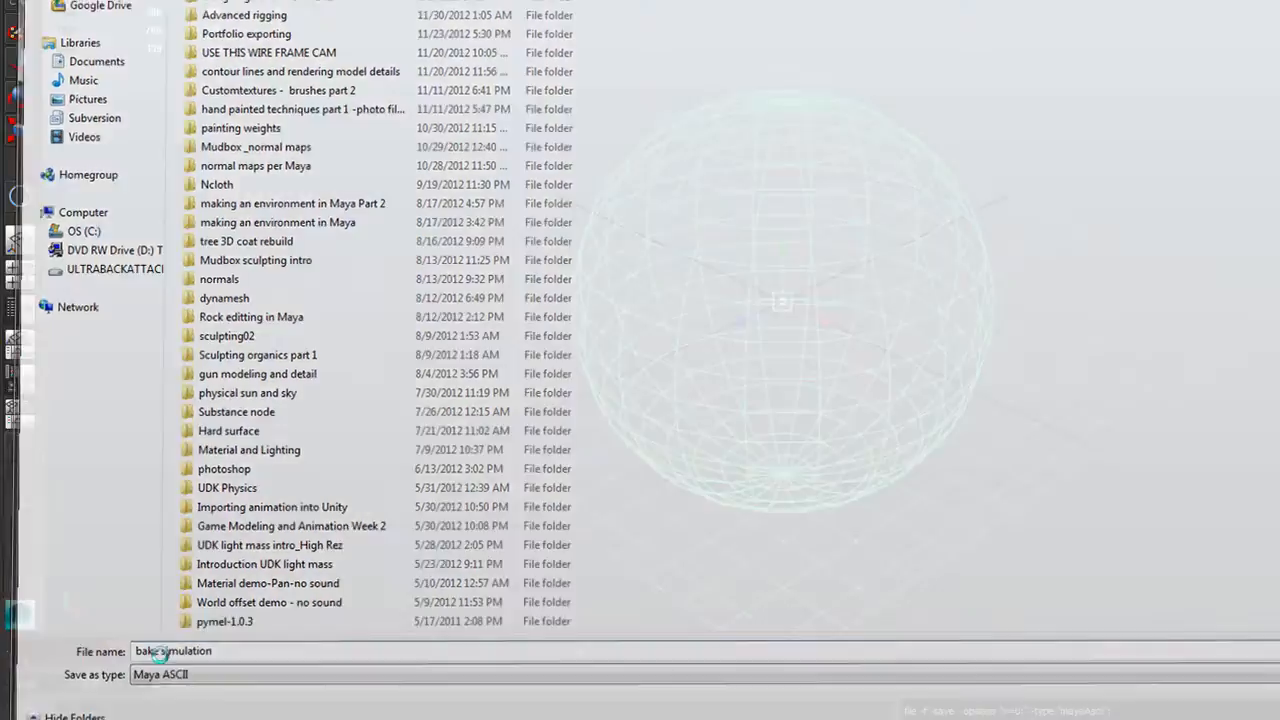
pyautogui.click(830, 289)
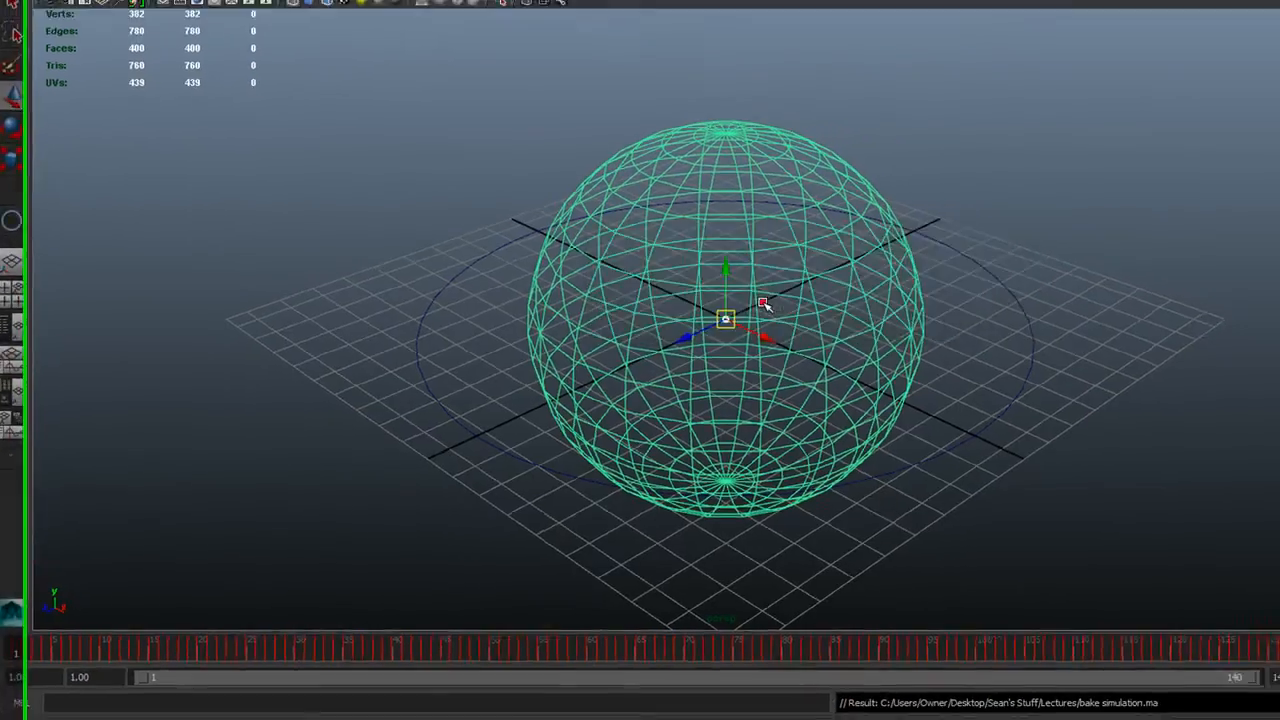
# - Start exporting the selected joint and sphere with Fbx as the file type
pyautogui.click(0, 5)
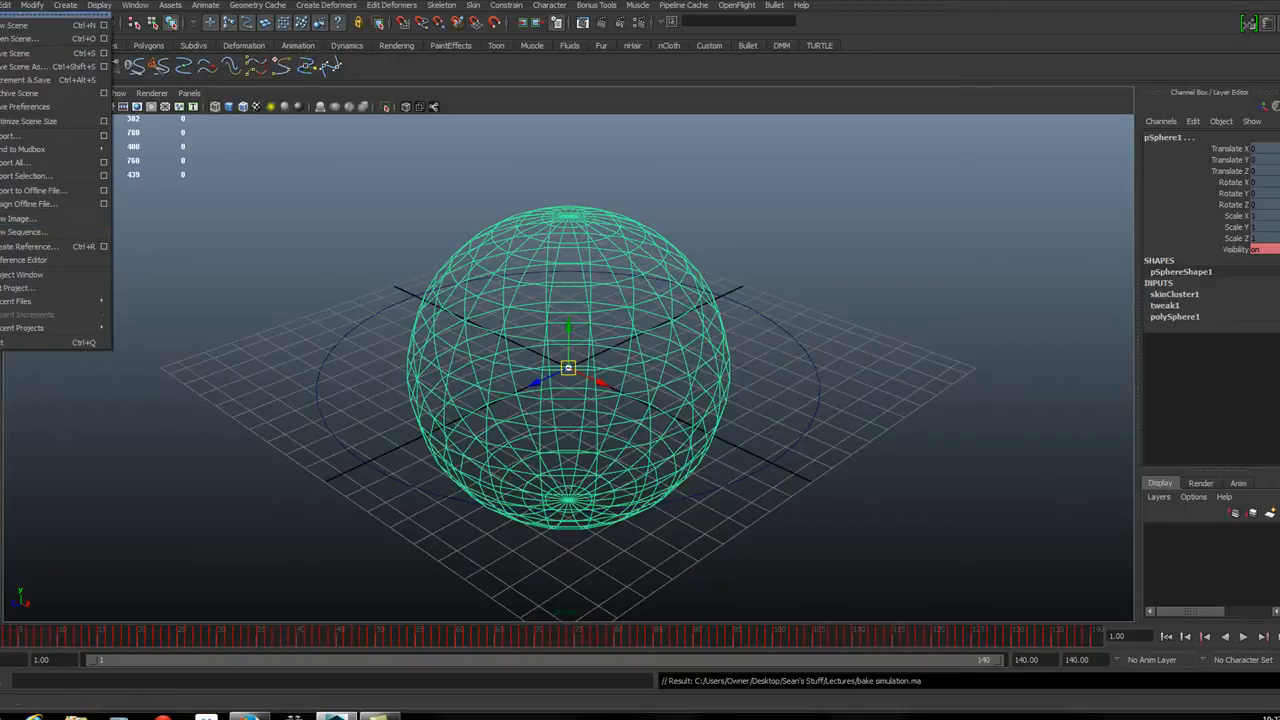
pyautogui.click(46, 180)
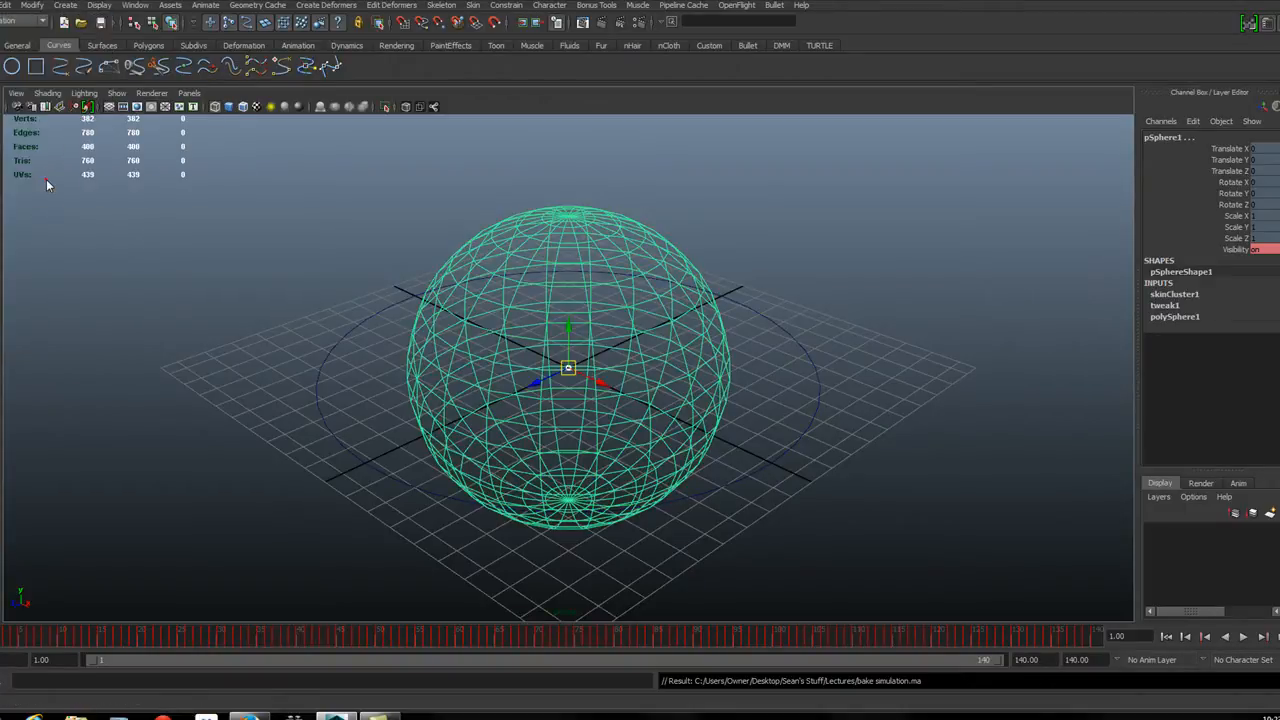
pyautogui.click(151, 658)
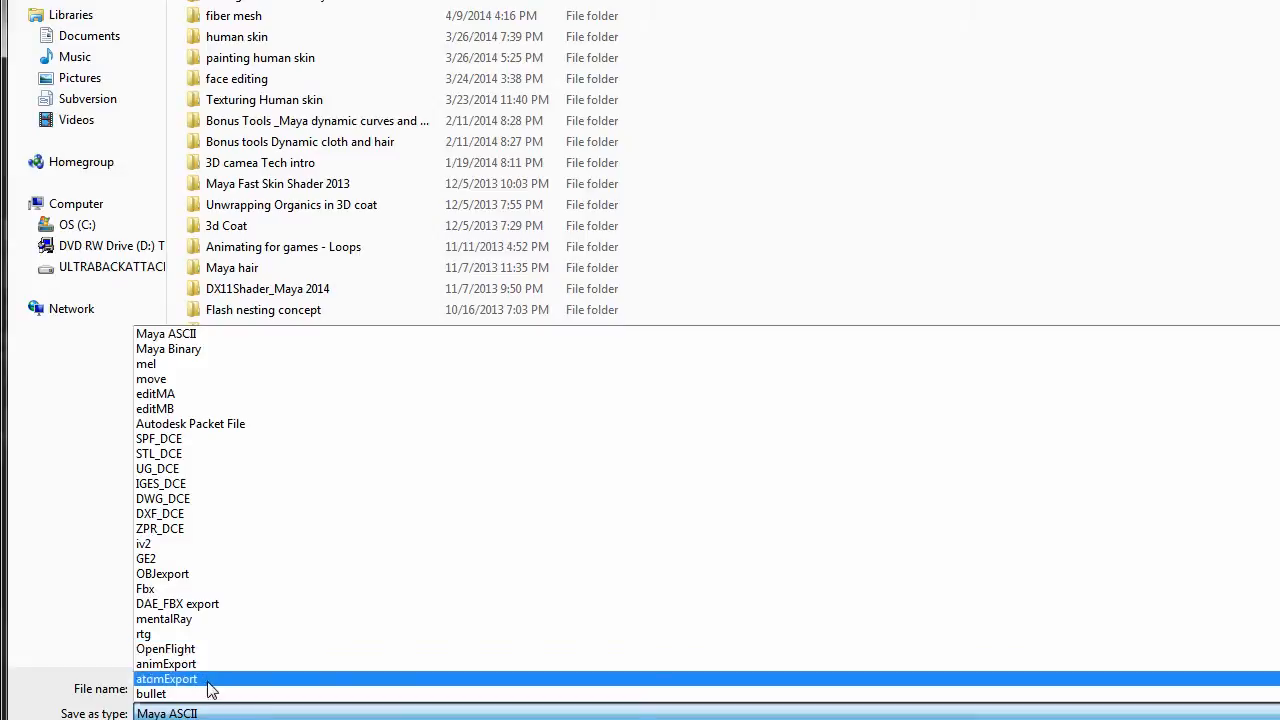
pyautogui.click(205, 590)
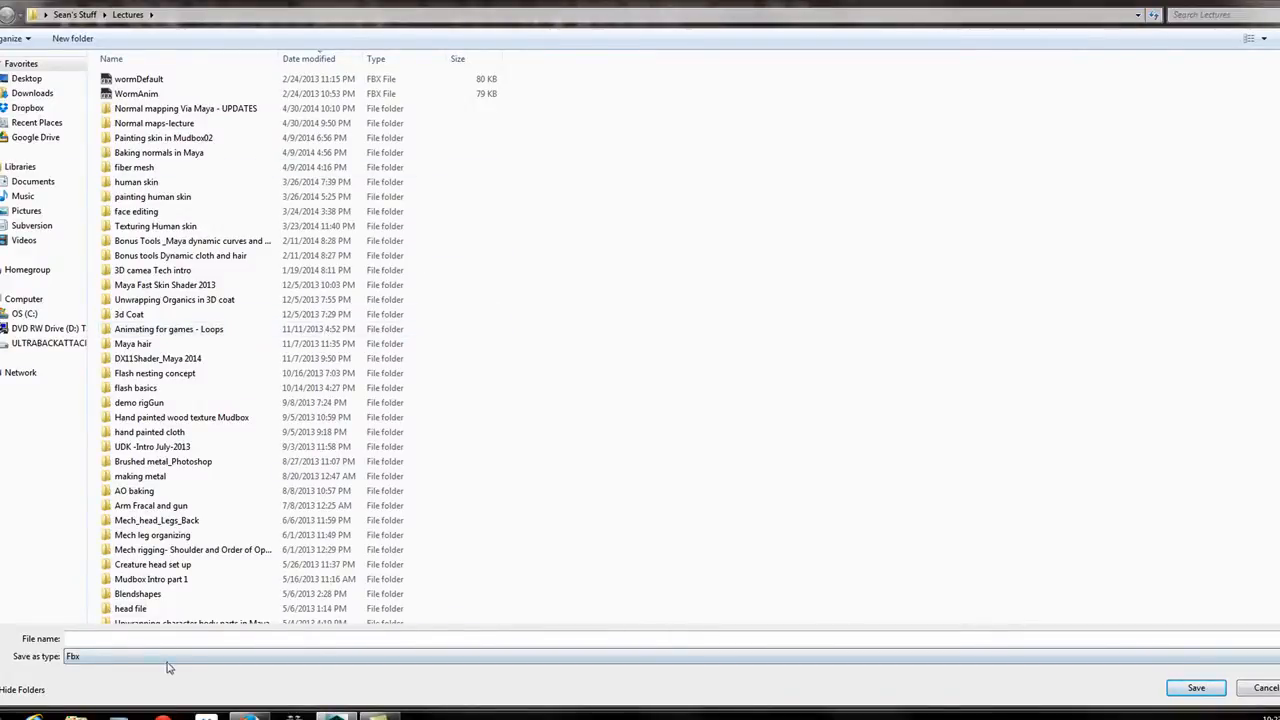
# - Name the export file "bake_export_Orb" and confirm it in the Lectures folder
pyautogui.click(134, 639)
pyautogui.write('bake')
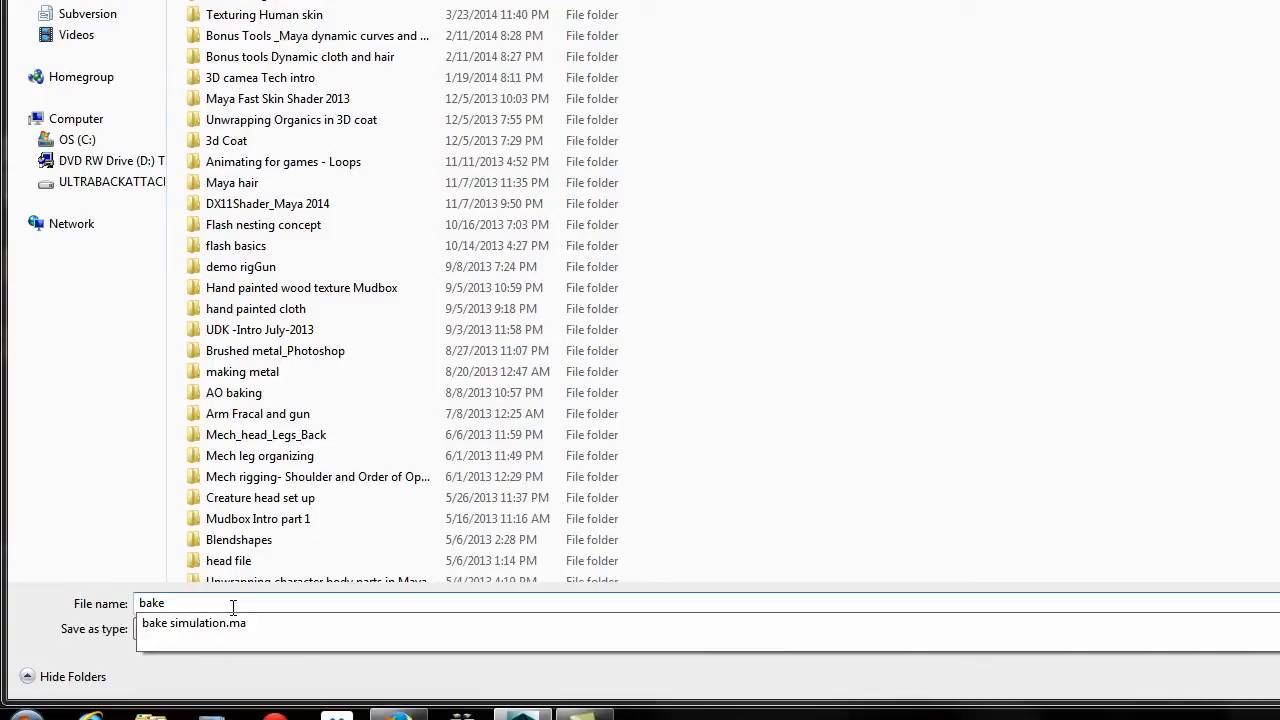
pyautogui.write('_expor')
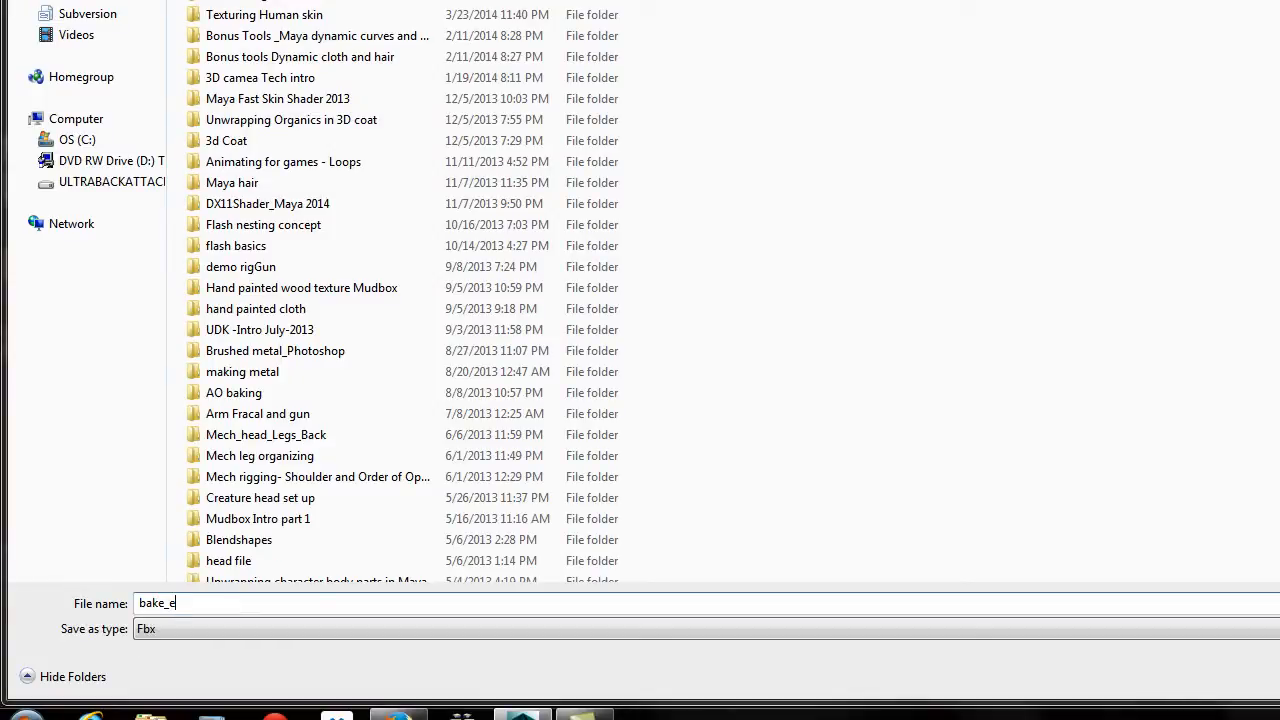
pyautogui.write('t_Orb')
pyautogui.doubleClick(162, 605)
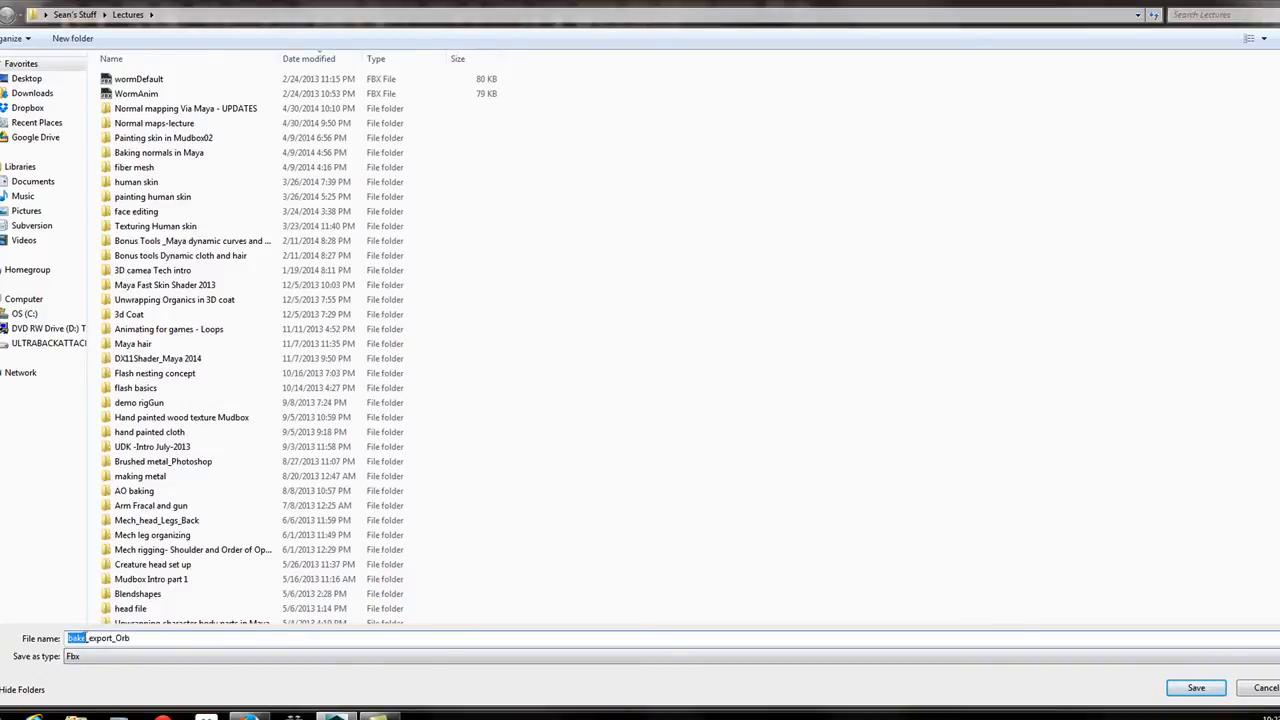
pyautogui.click(84, 637)
pyautogui.doubleClick(80, 637)
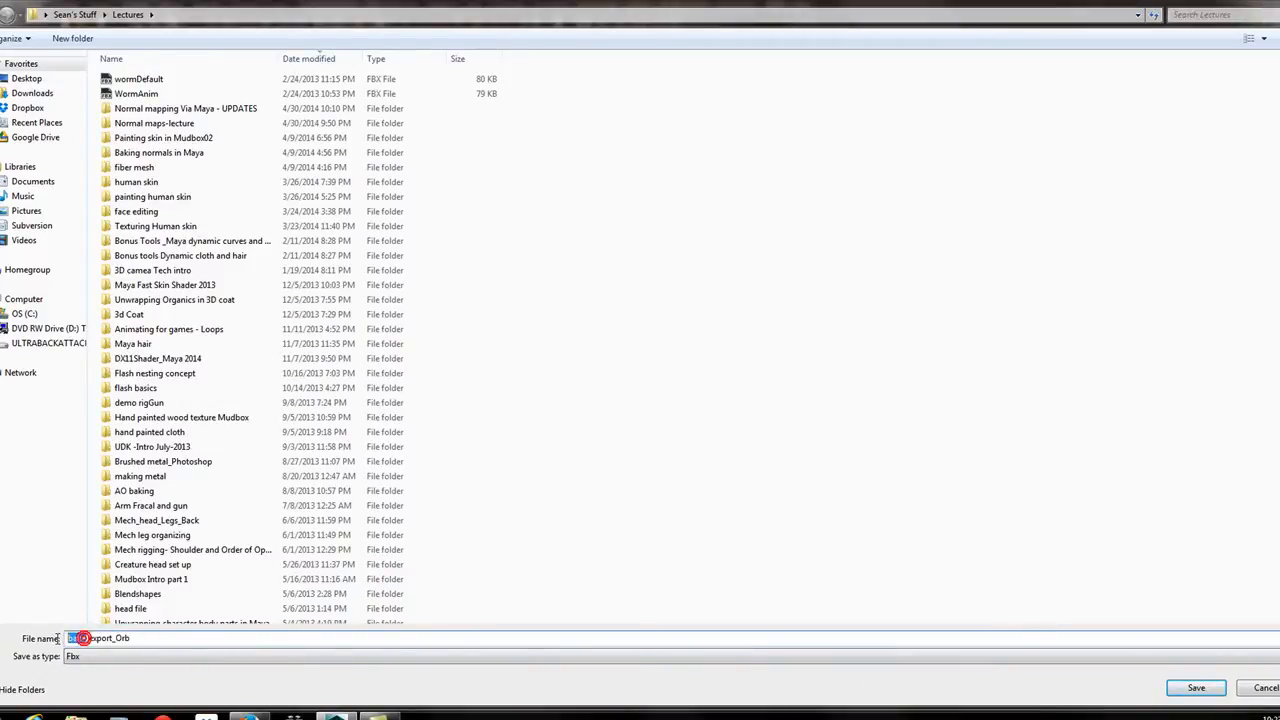
pyautogui.click(1196, 689)
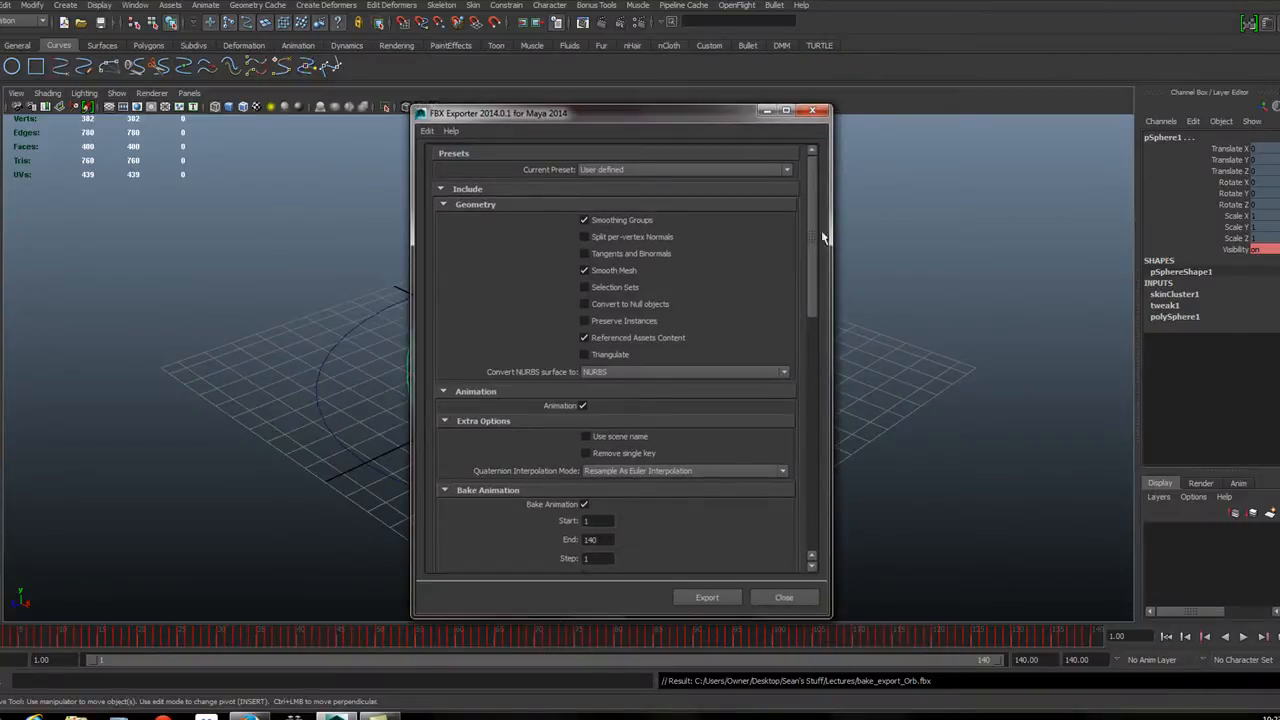
# - Examine the FBX export settings from geometry and bake animation down to the file format types
pyautogui.moveTo(809, 176); pyautogui.dragTo(818, 423)
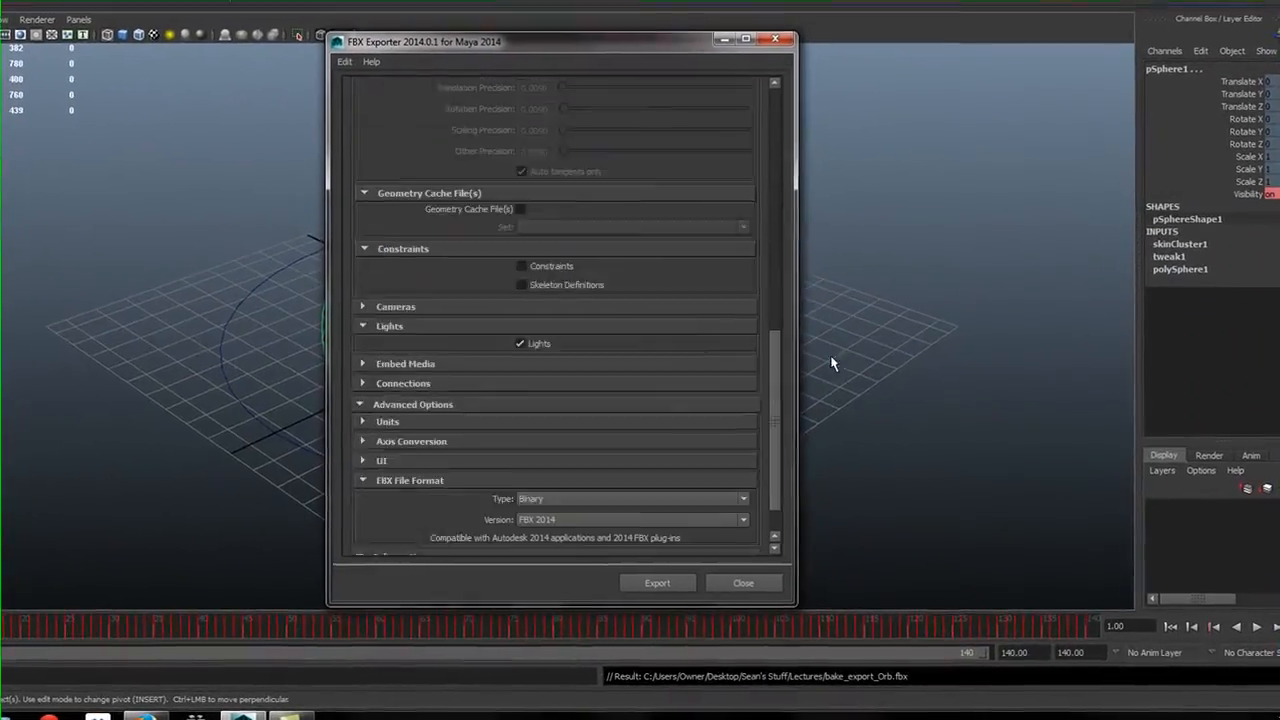
pyautogui.scroll(-3, 690, 482)
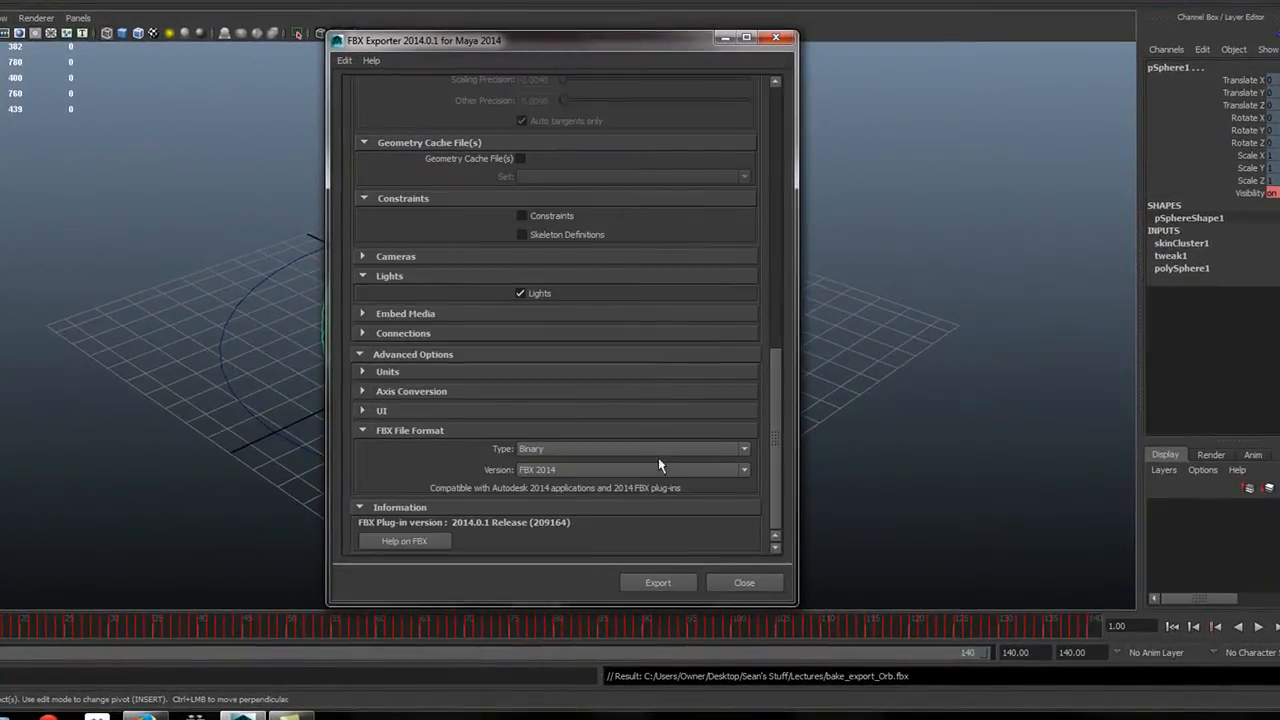
pyautogui.click(566, 447)
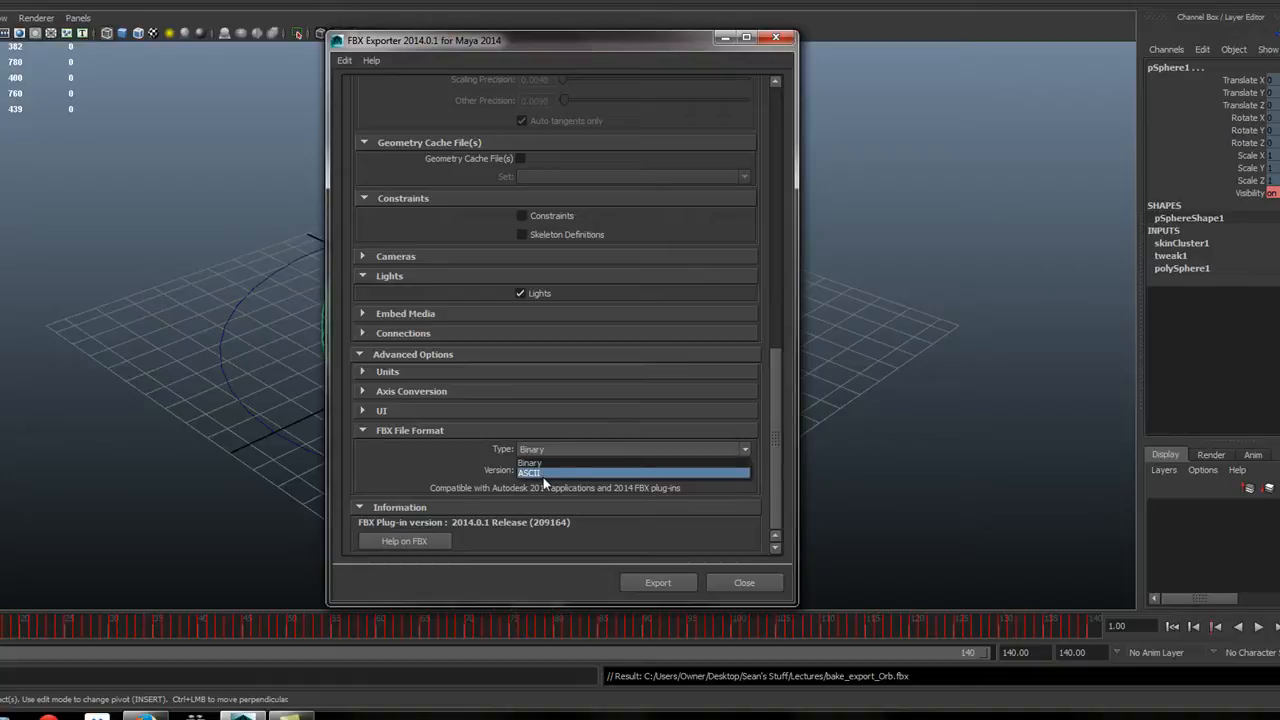
pyautogui.click(420, 477)
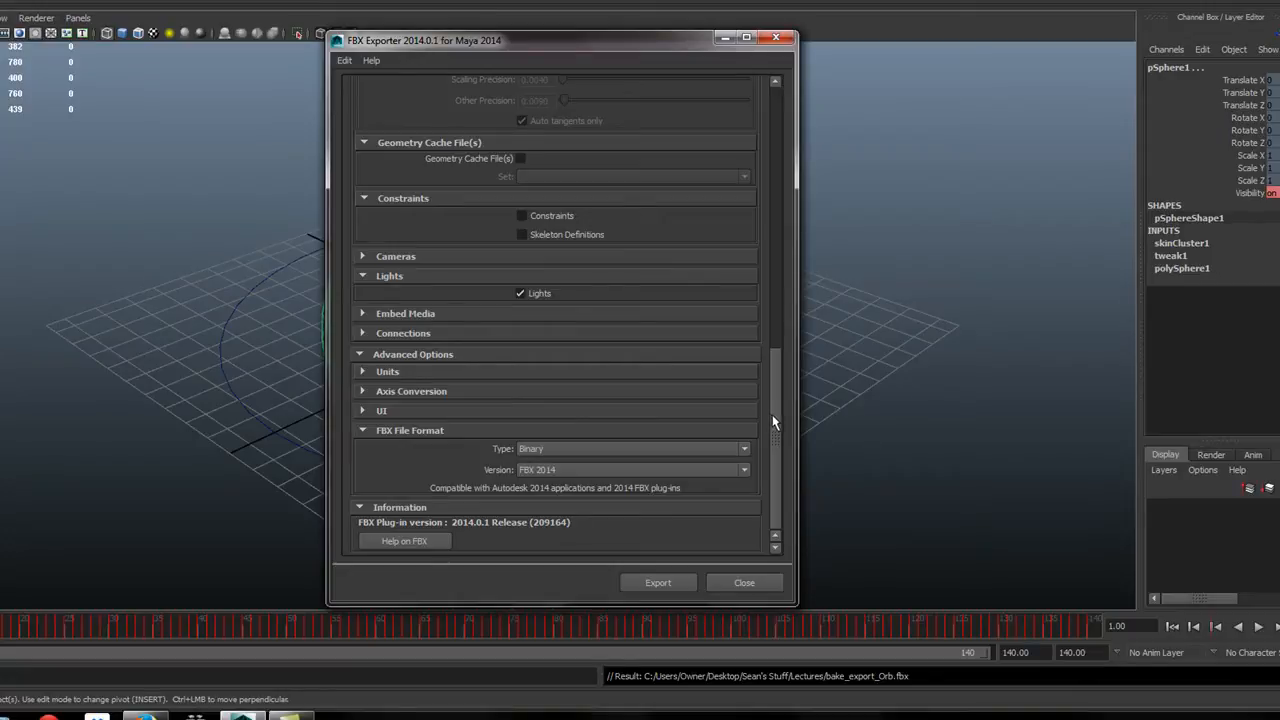
pyautogui.moveTo(773, 422); pyautogui.dragTo(753, 119)
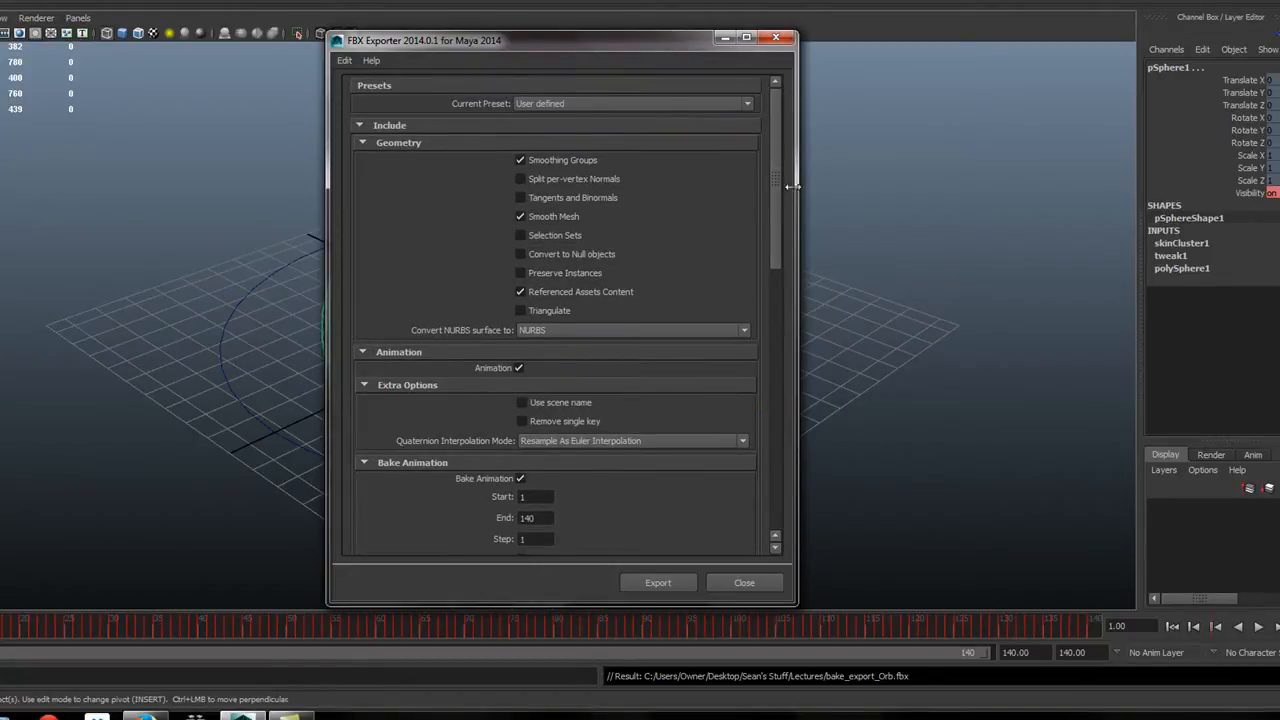
pyautogui.moveTo(777, 177); pyautogui.dragTo(795, 408)
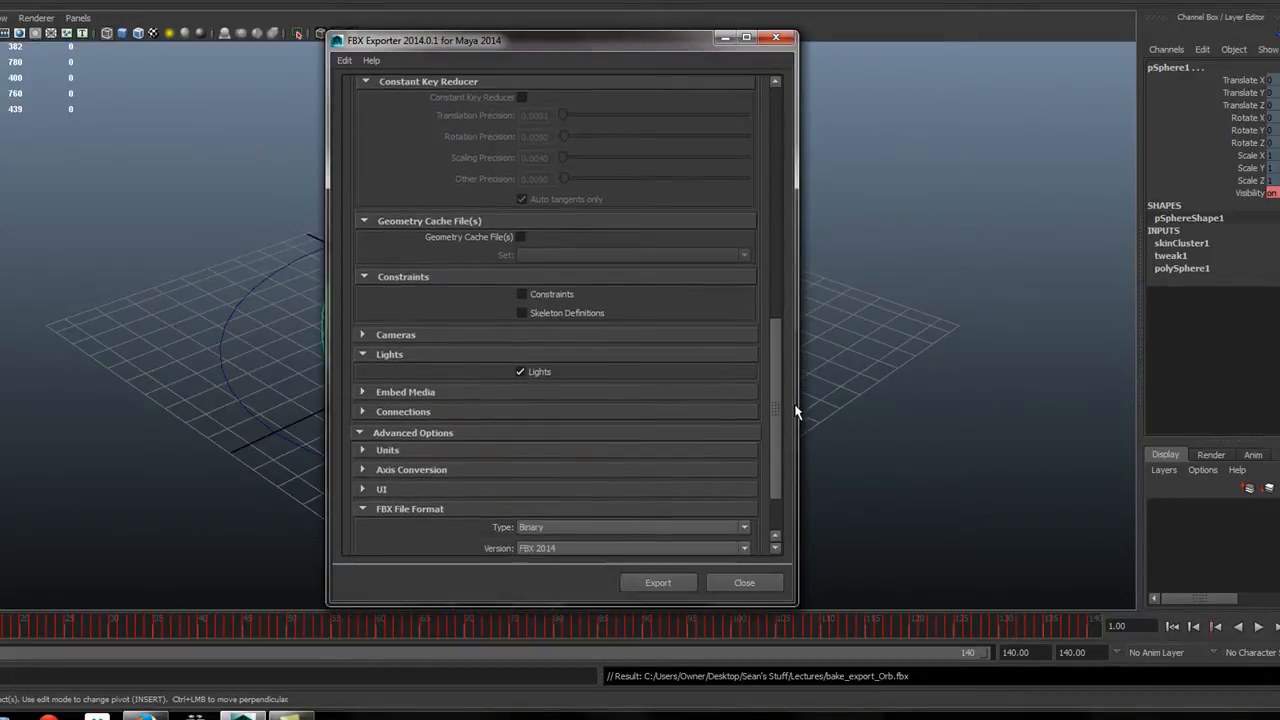
# - Expand the Embed Media options, leave embedding off, and export the selection as a Binary FBX 2014 file
pyautogui.click(363, 391)
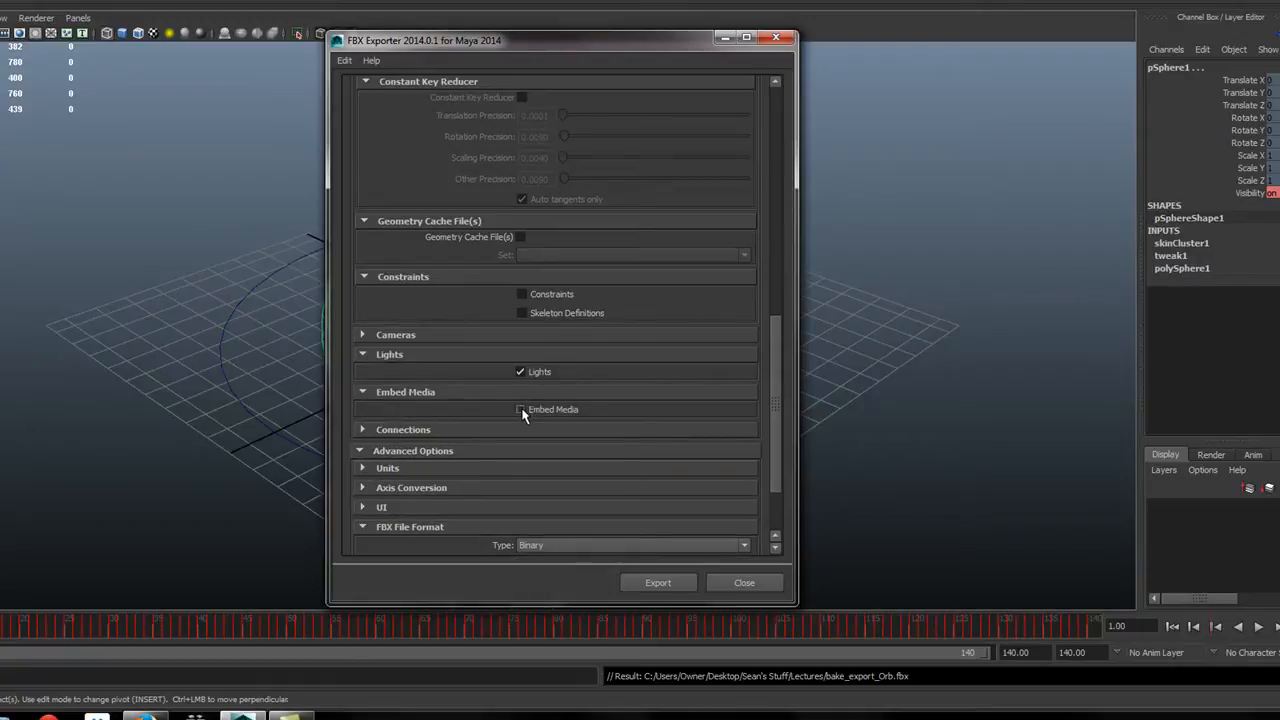
pyautogui.moveTo(777, 328); pyautogui.dragTo(770, 282)
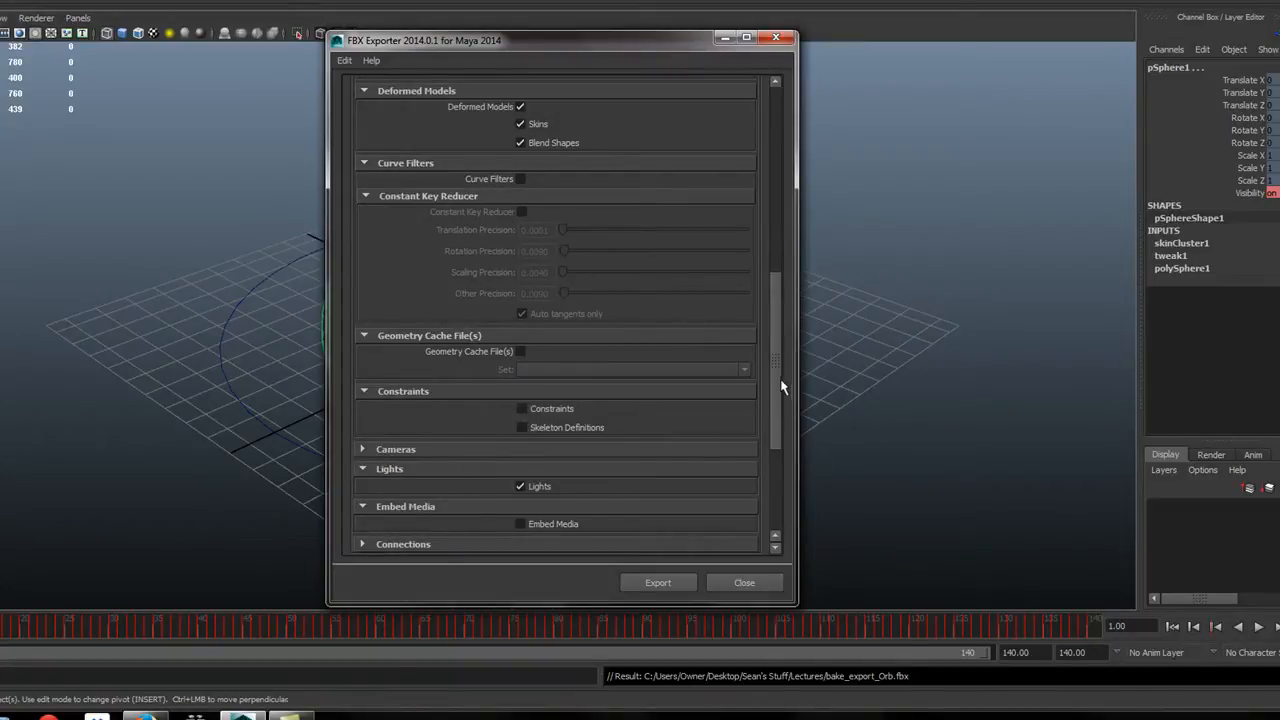
pyautogui.moveTo(778, 393); pyautogui.dragTo(779, 505)
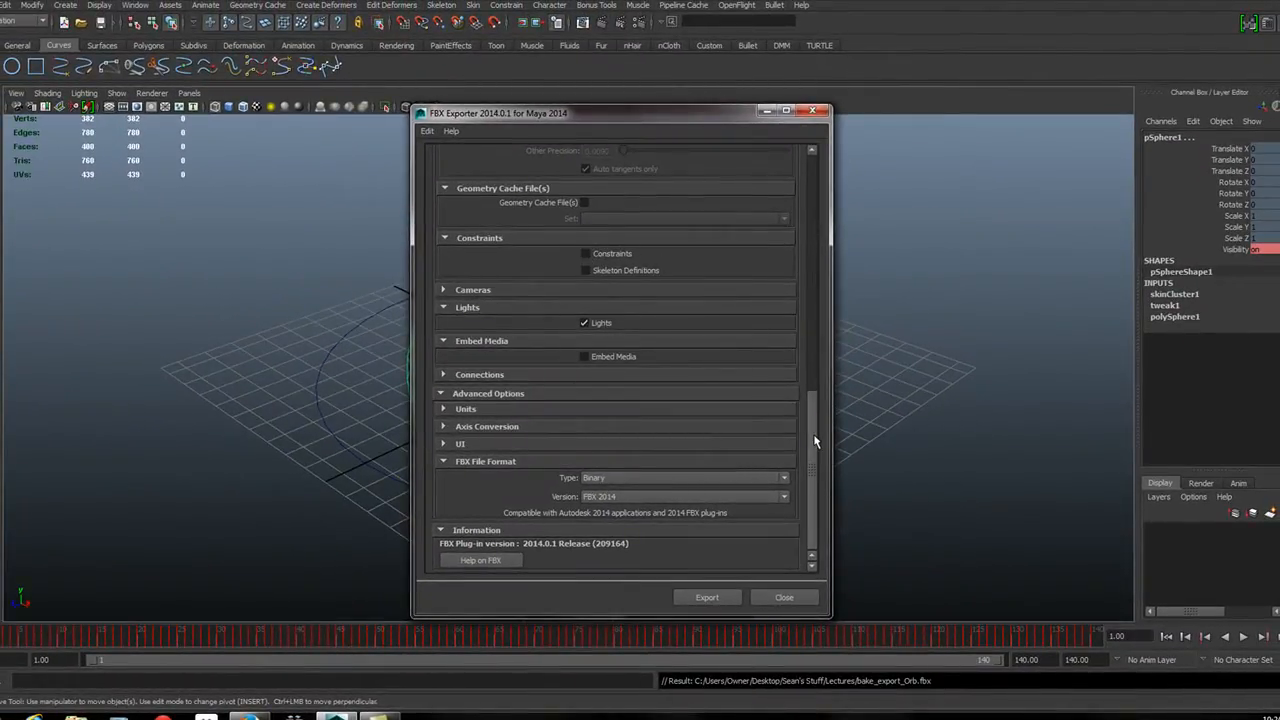
pyautogui.moveTo(815, 441)
pyautogui.mouseDown()
pyautogui.moveTo(815, 205)
pyautogui.moveTo(815, 441)
pyautogui.mouseUp()
pyautogui.click(705, 595)
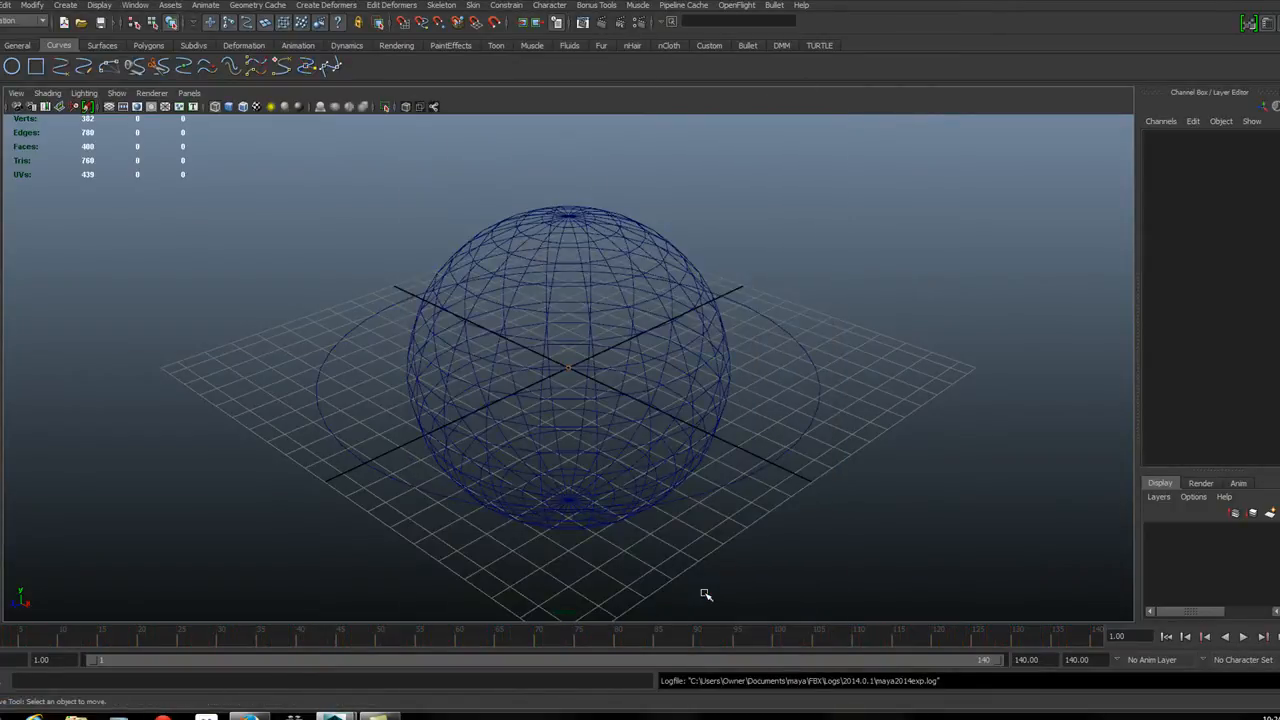
# - Launch Unity from the installed programs and dismiss its welcome window
pyautogui.click(2, 716)
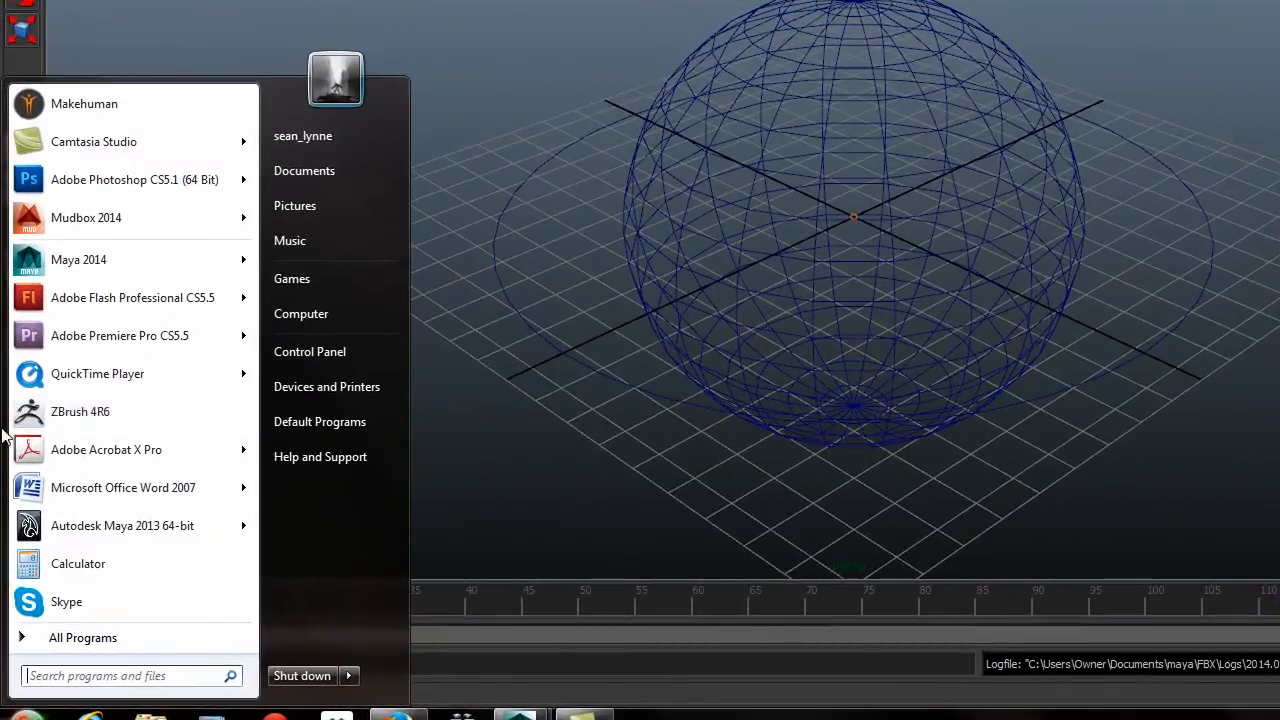
pyautogui.click(57, 640)
pyautogui.scroll(-2, 170, 494)
pyautogui.scroll(-1, 170, 494)
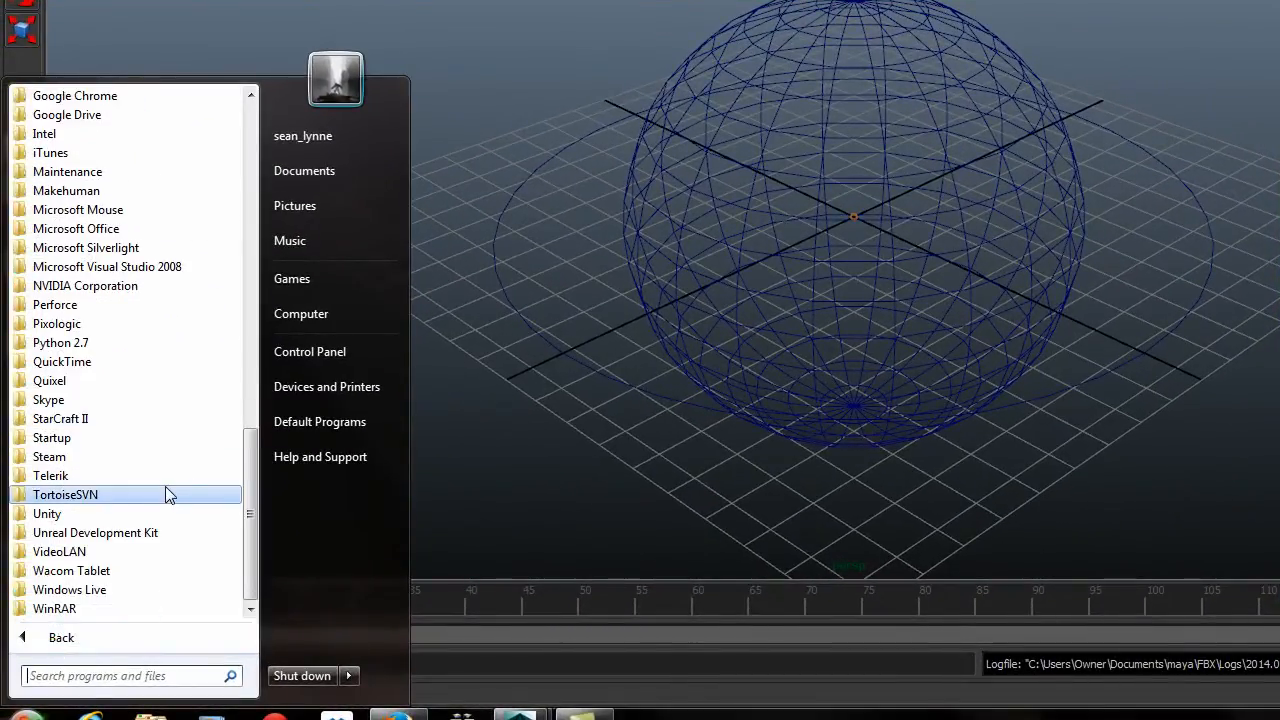
pyautogui.click(135, 513)
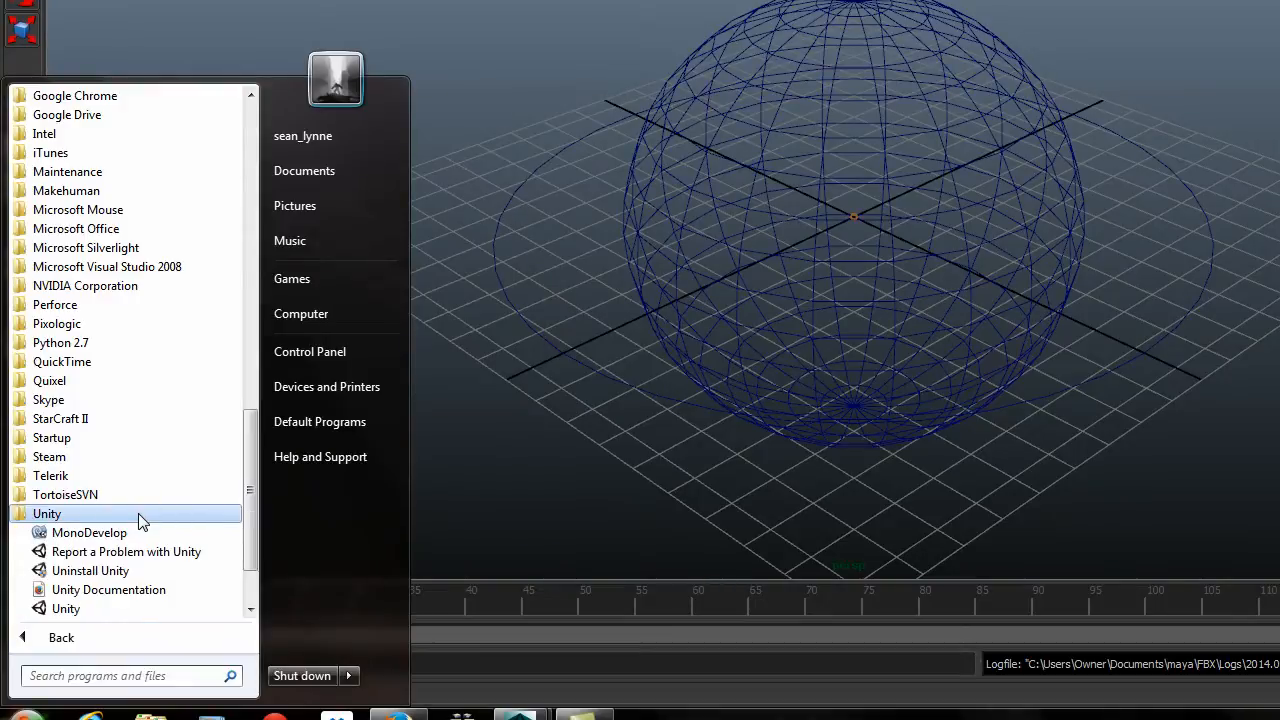
pyautogui.click(86, 608)
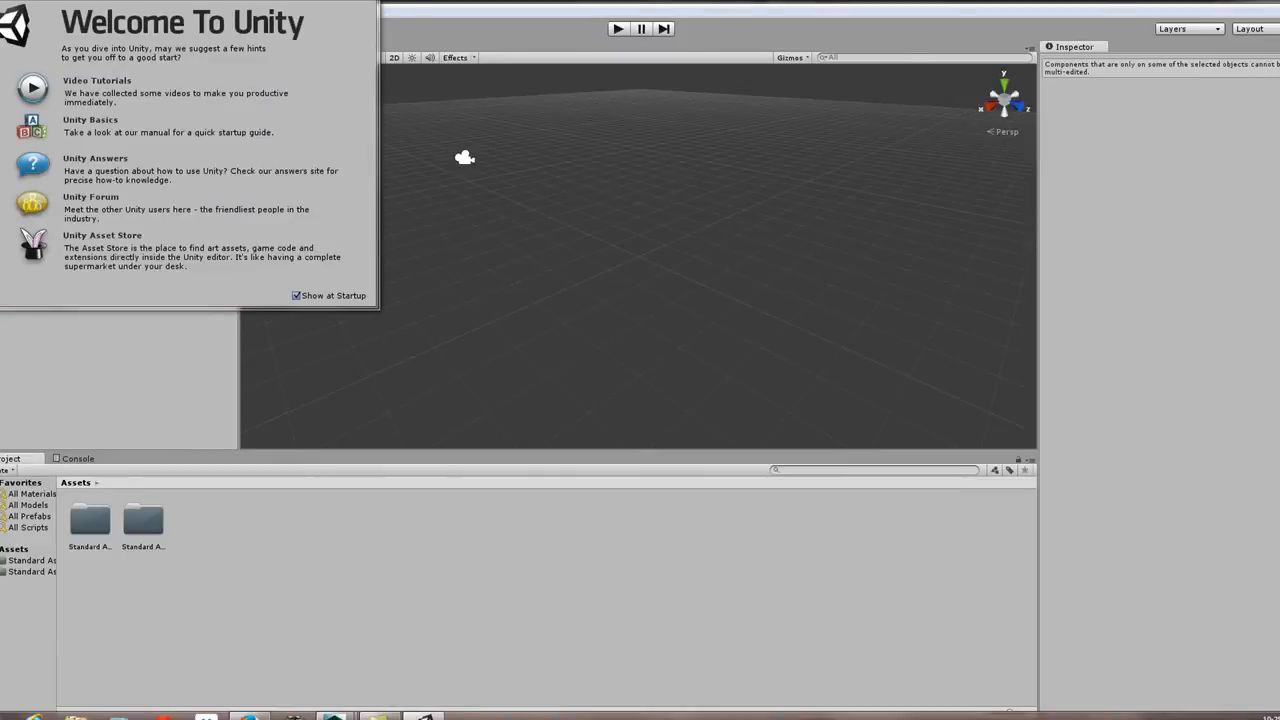
pyautogui.hotkey('alt', 'F4')
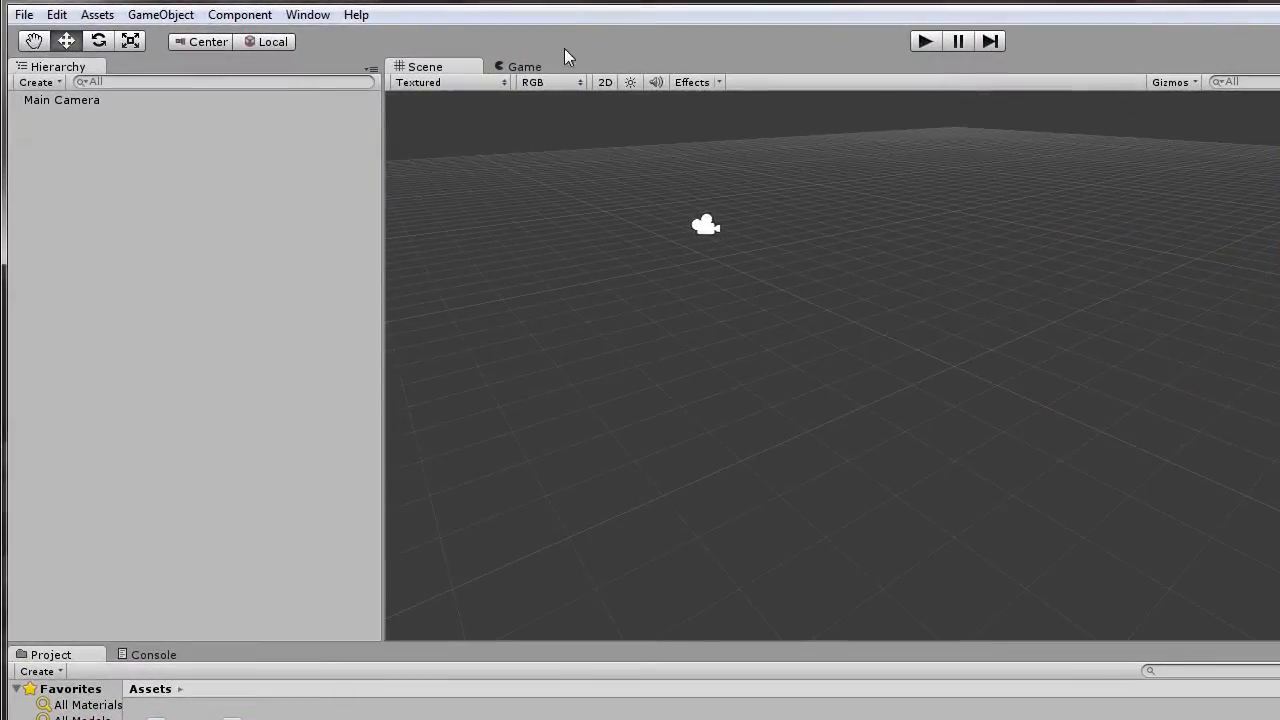
pyautogui.click(22, 15)
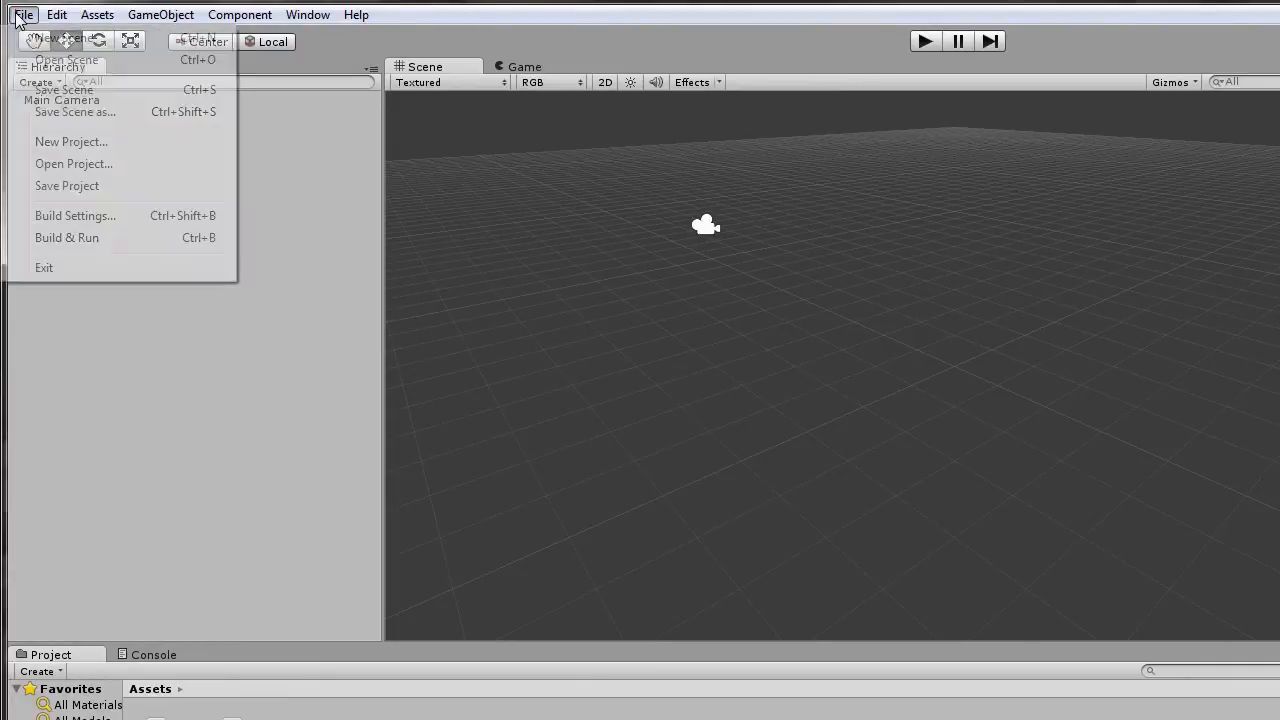
pyautogui.moveTo(160, 15)
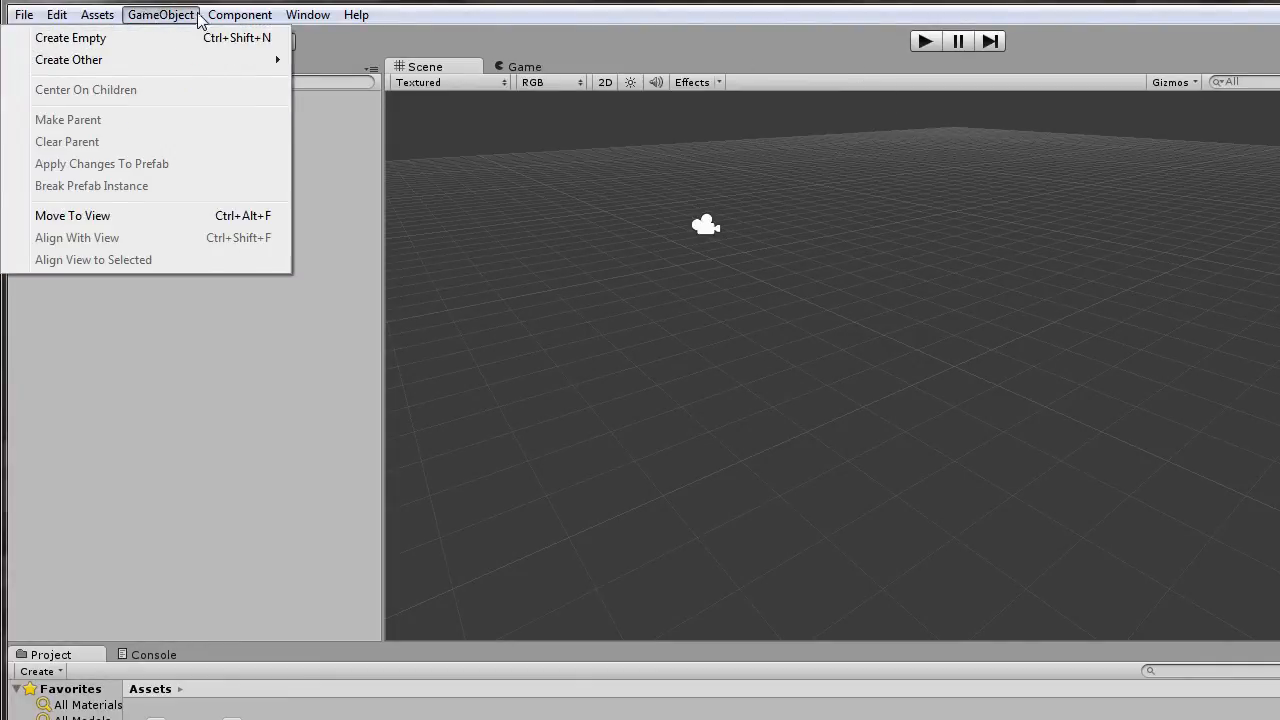
pyautogui.moveTo(238, 15)
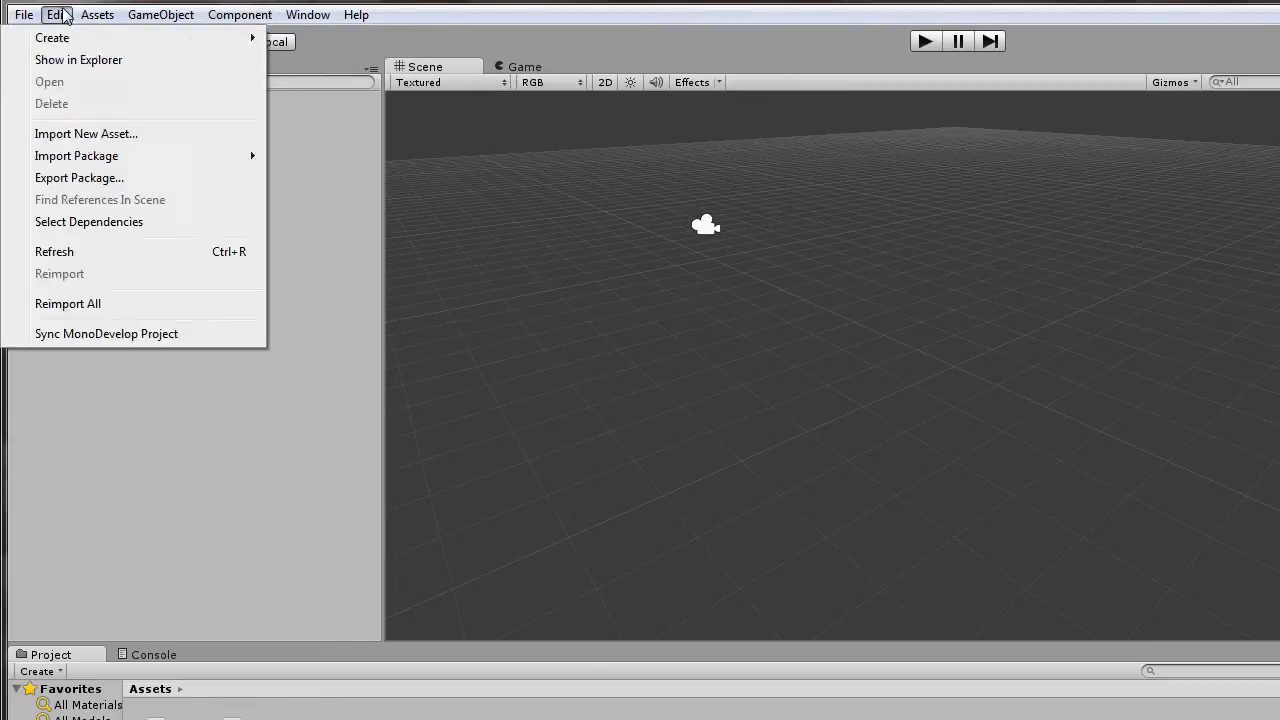
pyautogui.moveTo(20, 16)
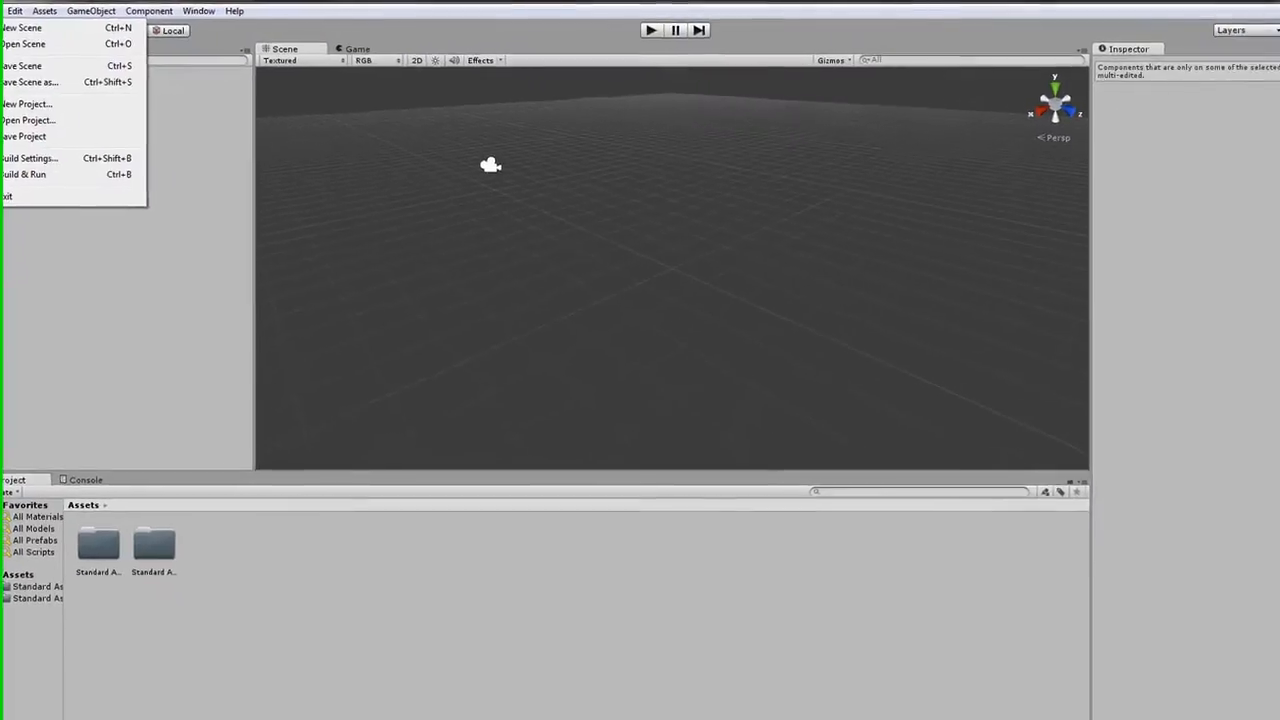
pyautogui.moveTo(56, 15)
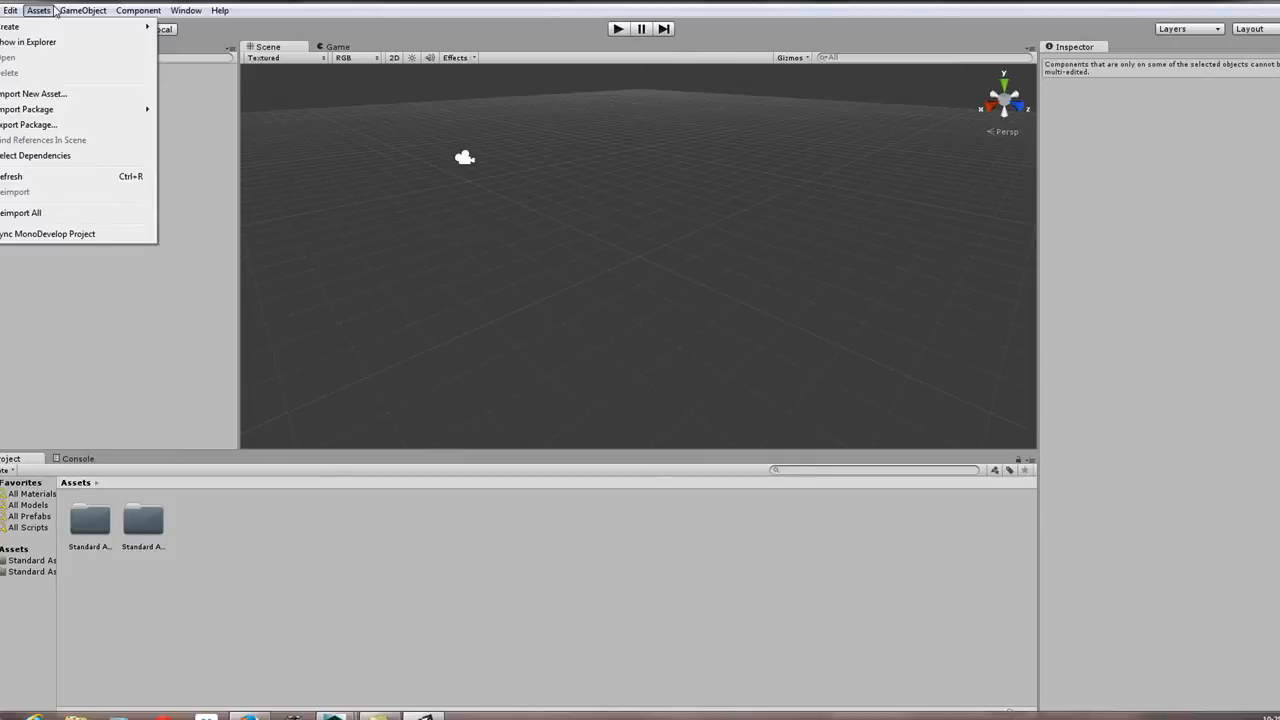
pyautogui.moveTo(125, 12)
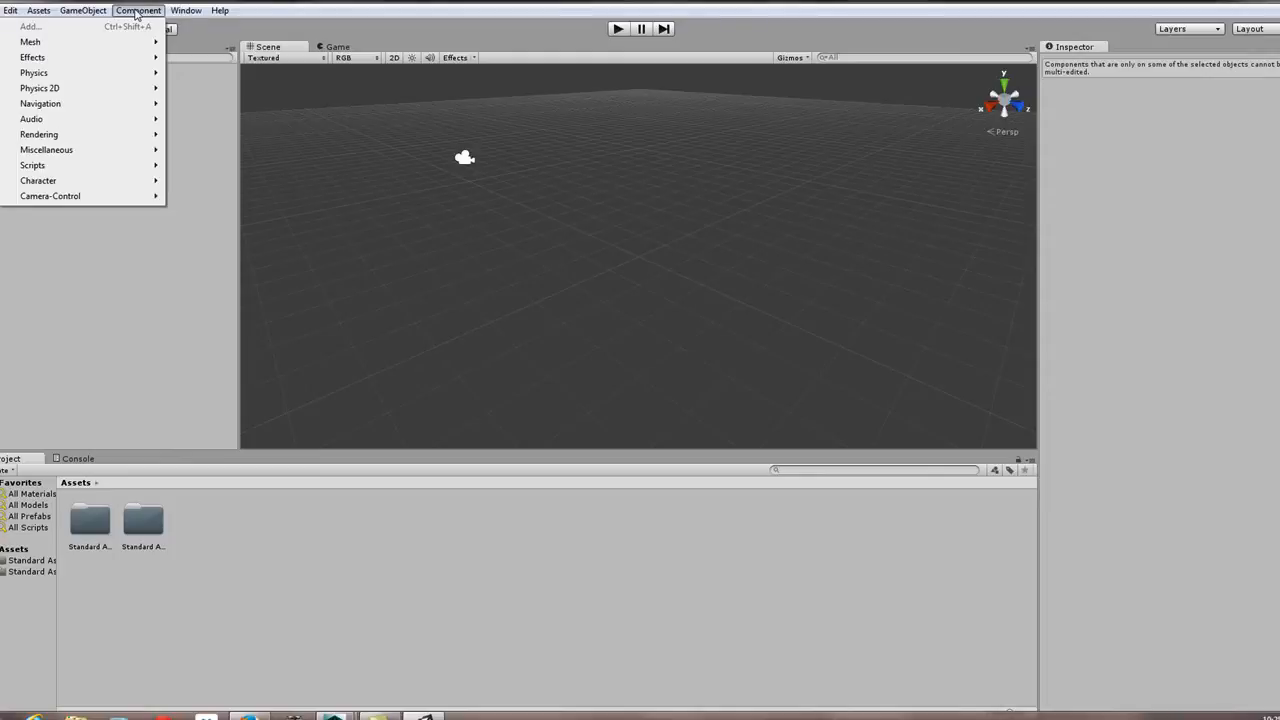
# - Start importing a new asset and browse from the Desktop to the personal folder that holds the lecture files
pyautogui.moveTo(131, 48)
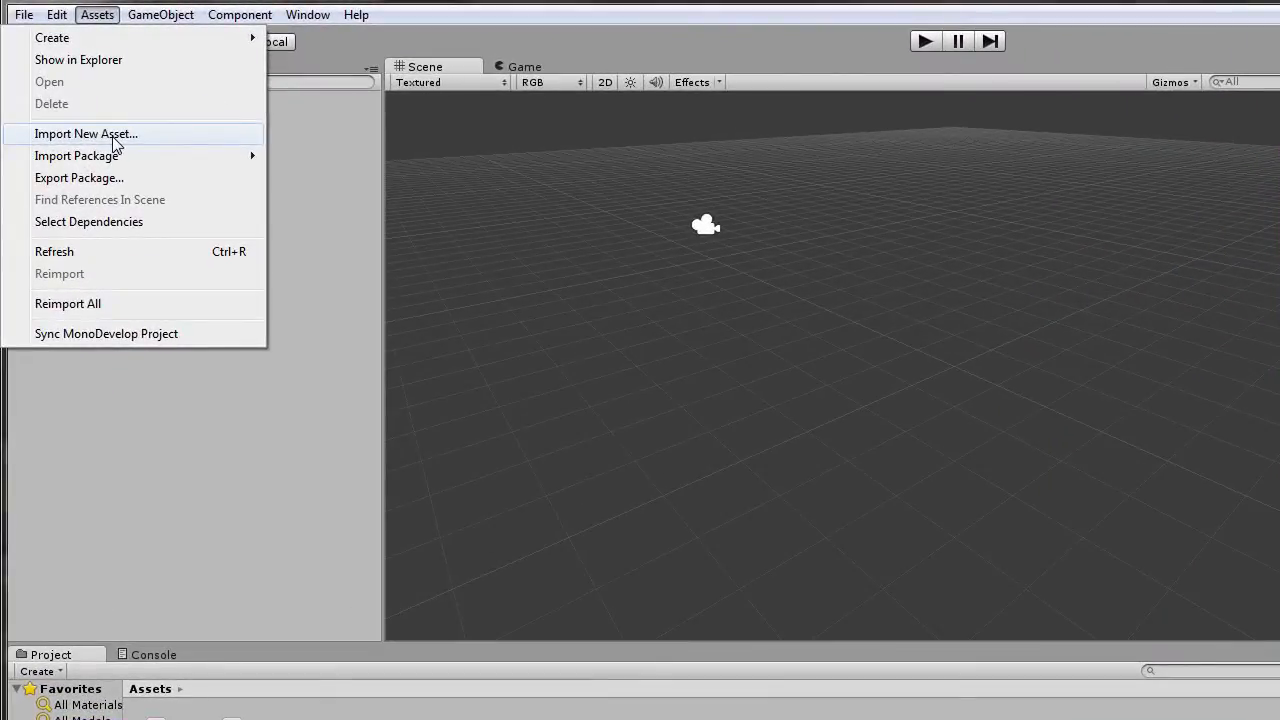
pyautogui.click(113, 140)
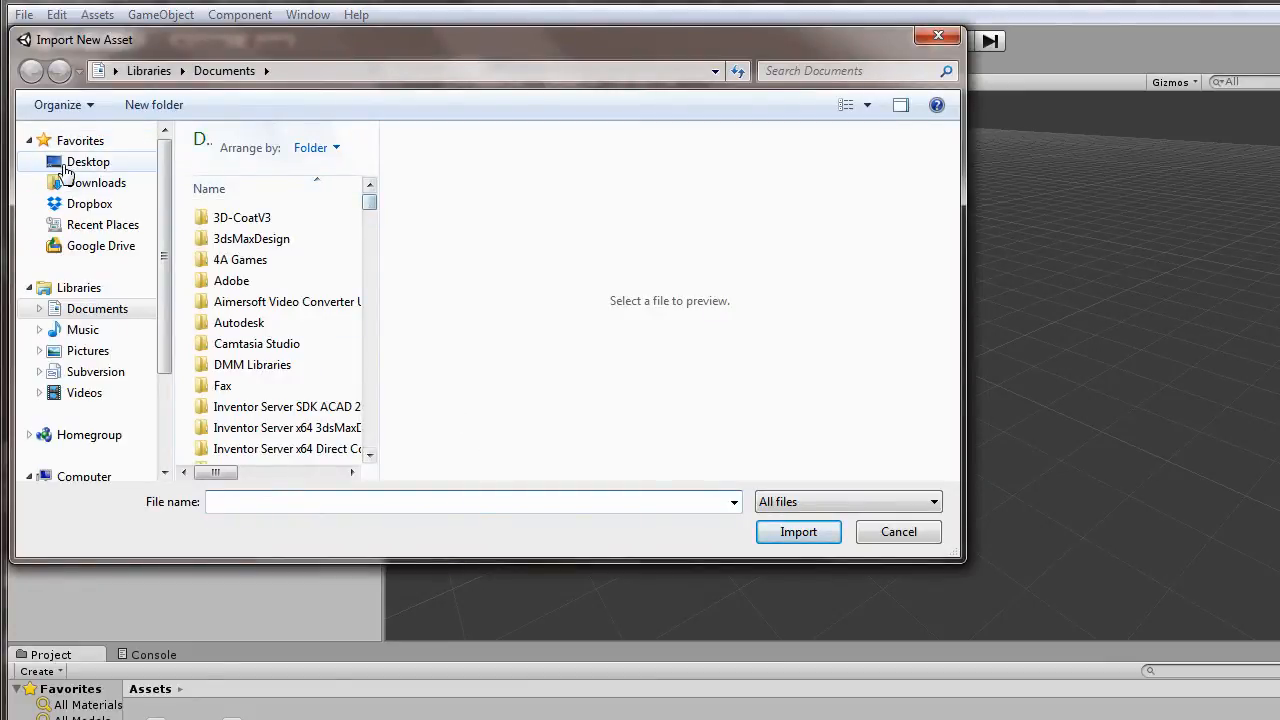
pyautogui.click(62, 166)
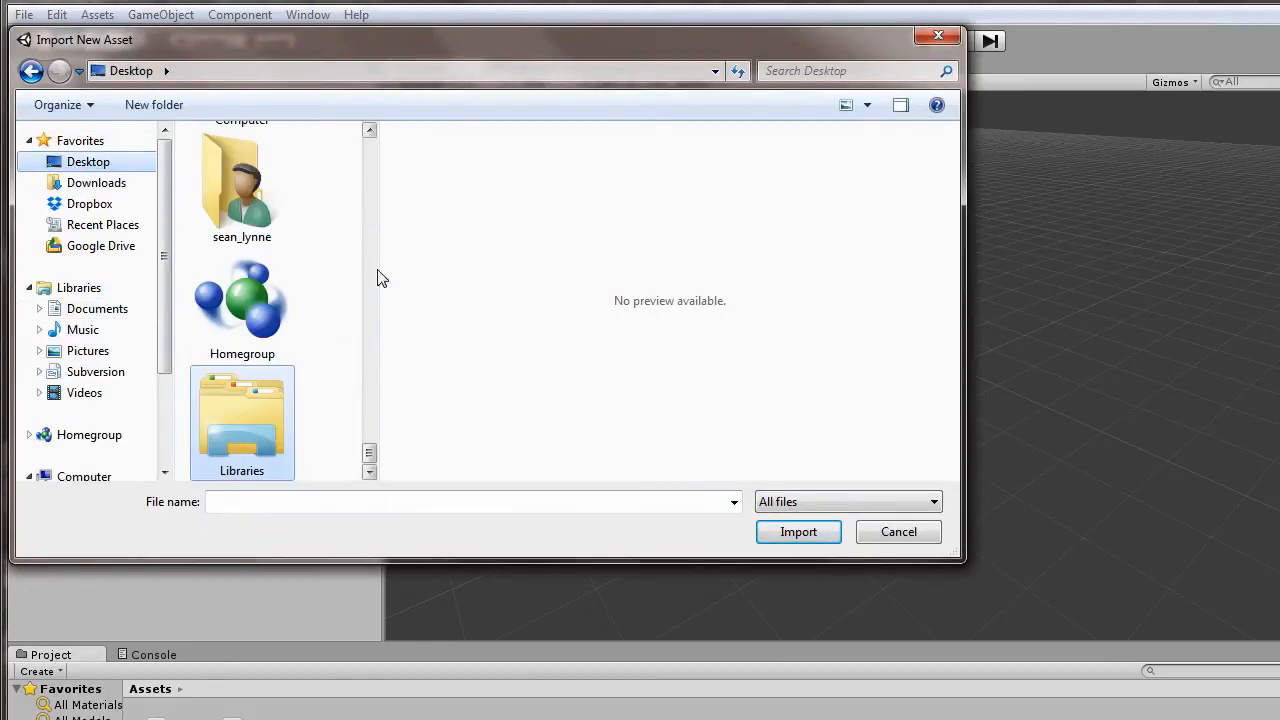
pyautogui.moveTo(170, 238)
pyautogui.mouseDown()
pyautogui.moveTo(169, 253)
pyautogui.moveTo(169, 238)
pyautogui.mouseUp()
pyautogui.moveTo(368, 453); pyautogui.dragTo(369, 400)
pyautogui.moveTo(369, 391); pyautogui.dragTo(369, 326)
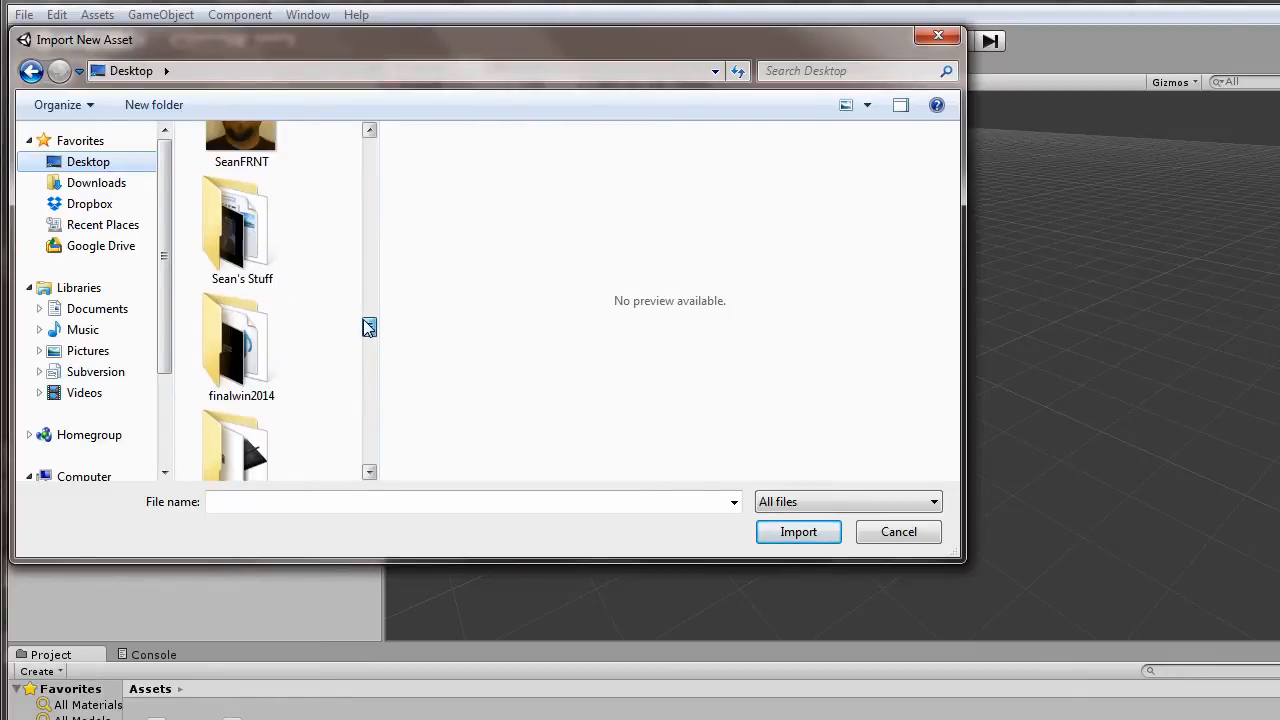
pyautogui.scroll(3, 432, 289)
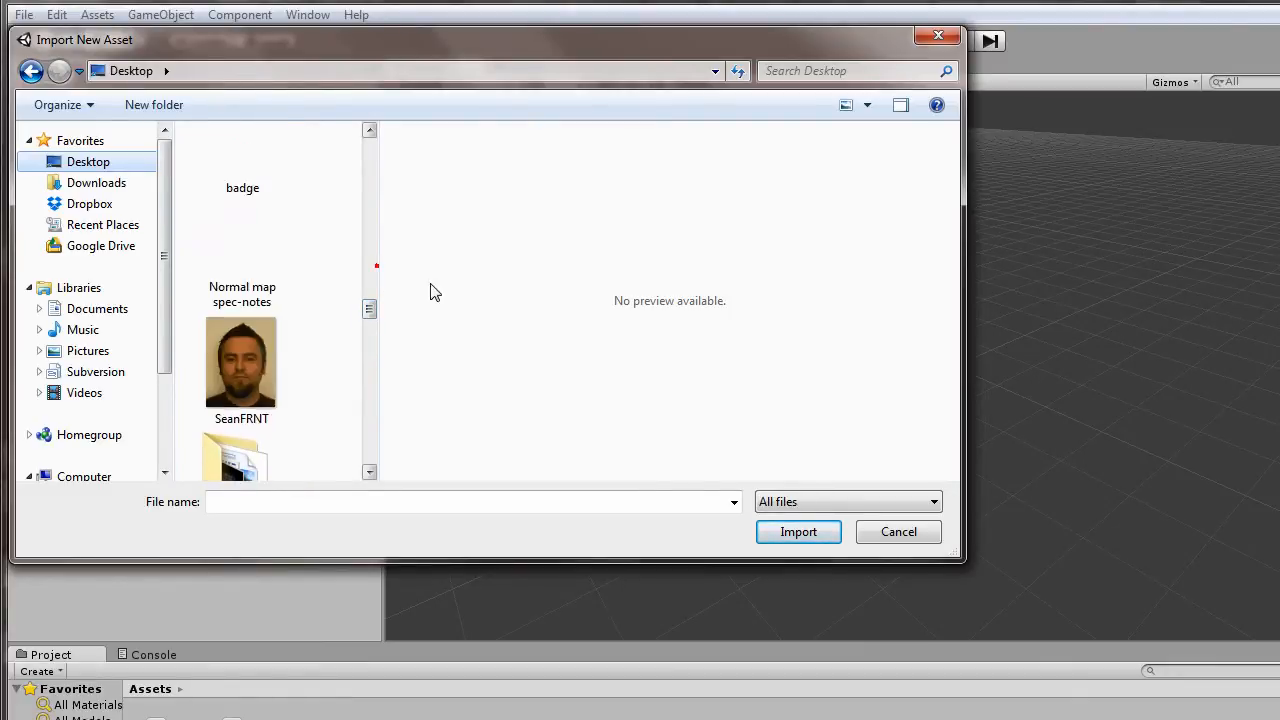
pyautogui.click(235, 458)
pyautogui.doubleClick(235, 458)
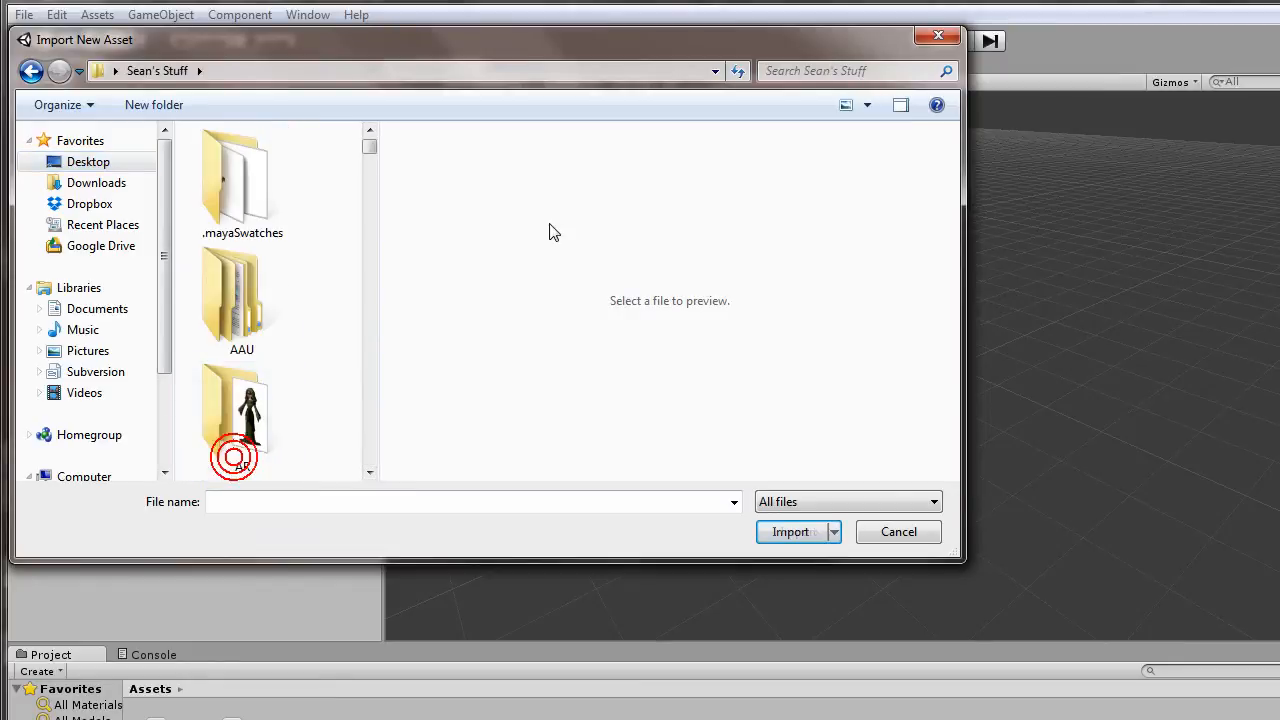
# - Import the bake_export_Orb FBX file from the Lectures folder into the project's assets
pyautogui.moveTo(370, 147)
pyautogui.mouseDown()
pyautogui.moveTo(370, 199)
pyautogui.moveTo(369, 186)
pyautogui.mouseUp()
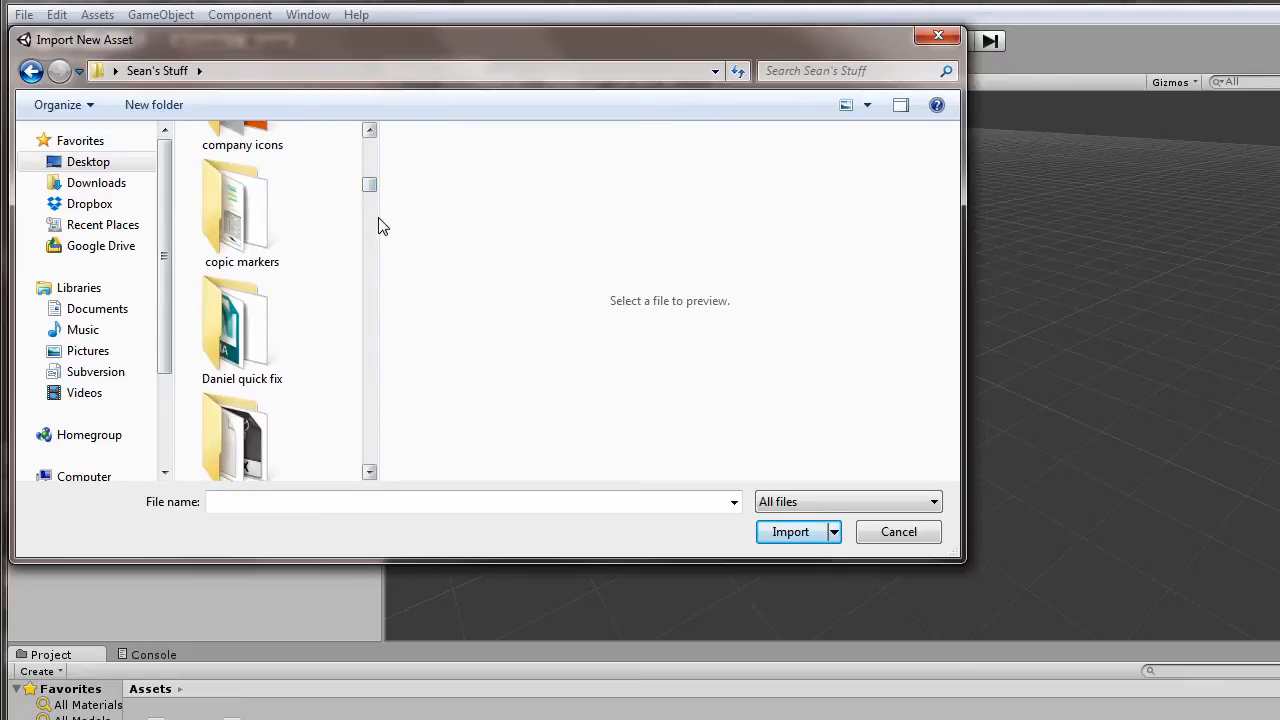
pyautogui.moveTo(377, 215); pyautogui.dragTo(842, 199)
pyautogui.moveTo(837, 390); pyautogui.dragTo(812, 245)
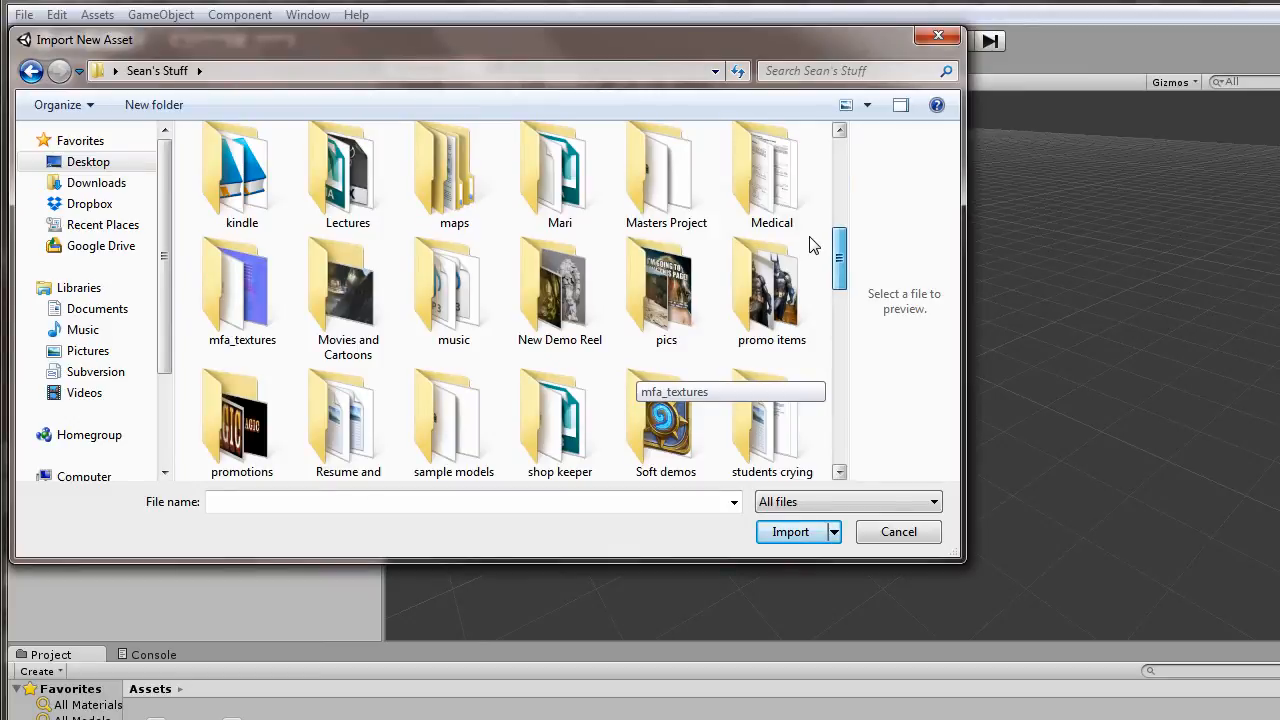
pyautogui.doubleClick(348, 170)
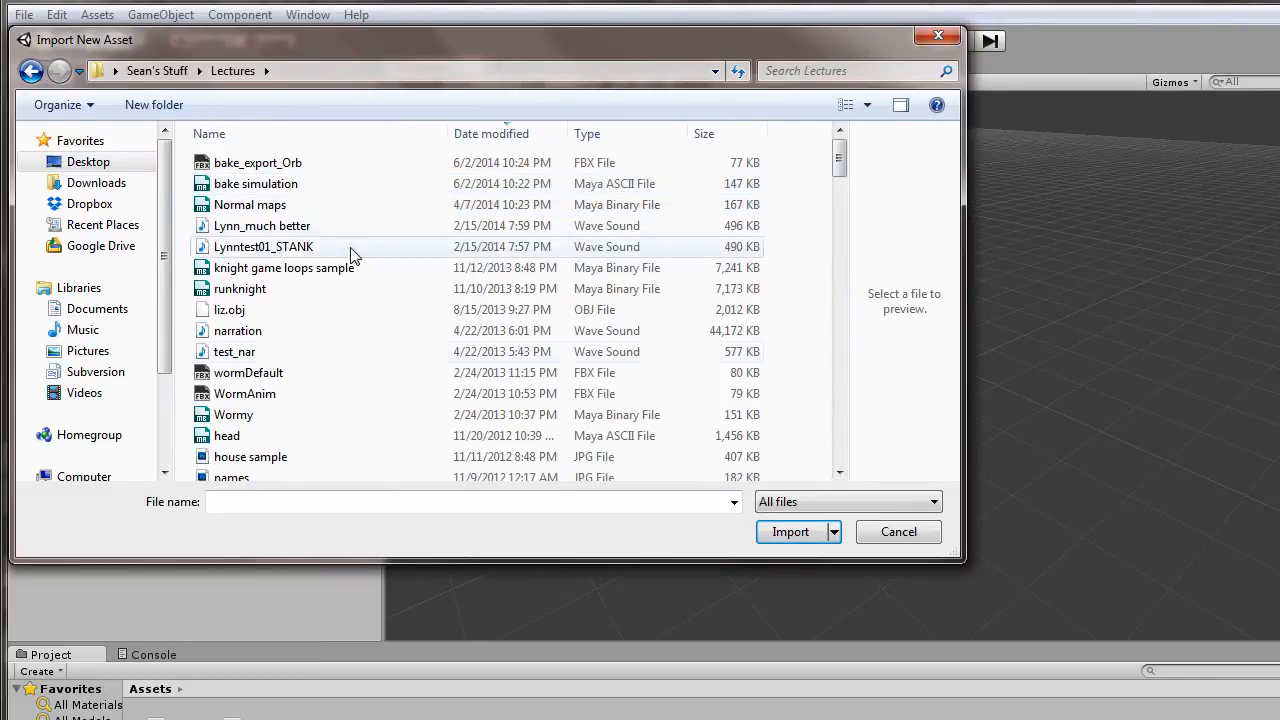
pyautogui.click(292, 163)
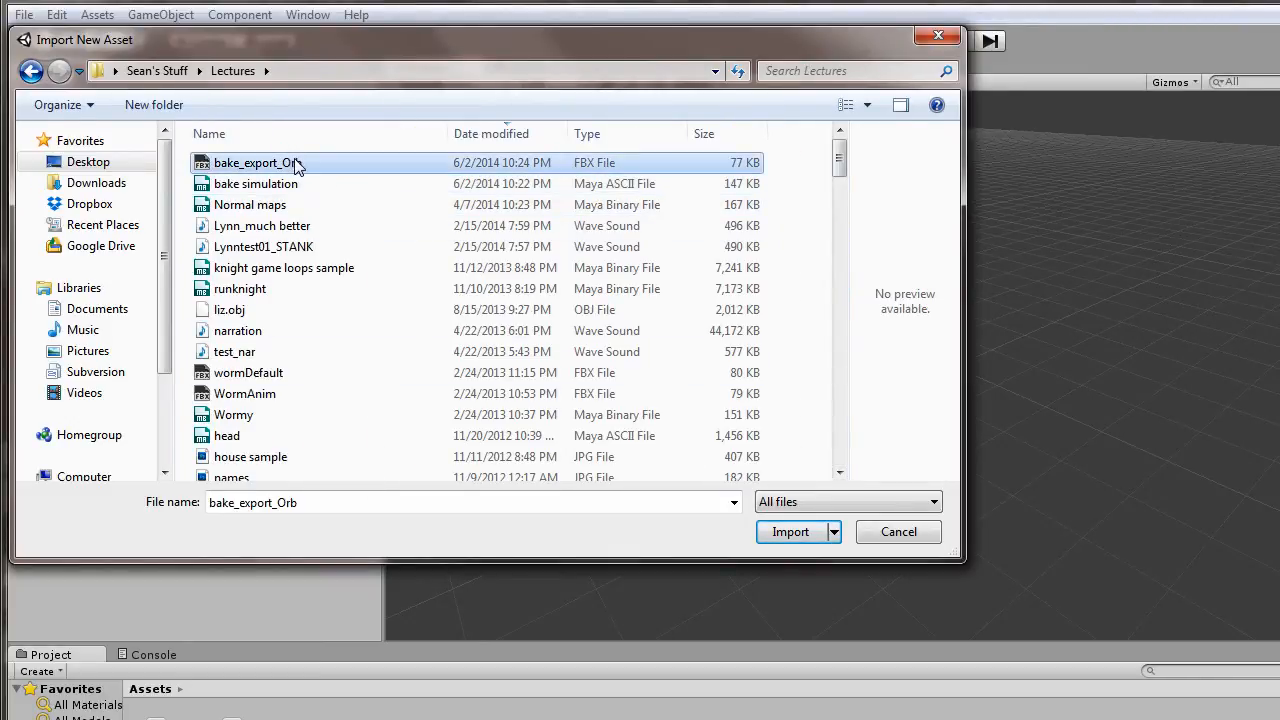
pyautogui.moveTo(838, 160)
pyautogui.mouseDown()
pyautogui.moveTo(837, 414)
pyautogui.moveTo(838, 150)
pyautogui.mouseUp()
pyautogui.click(812, 530)
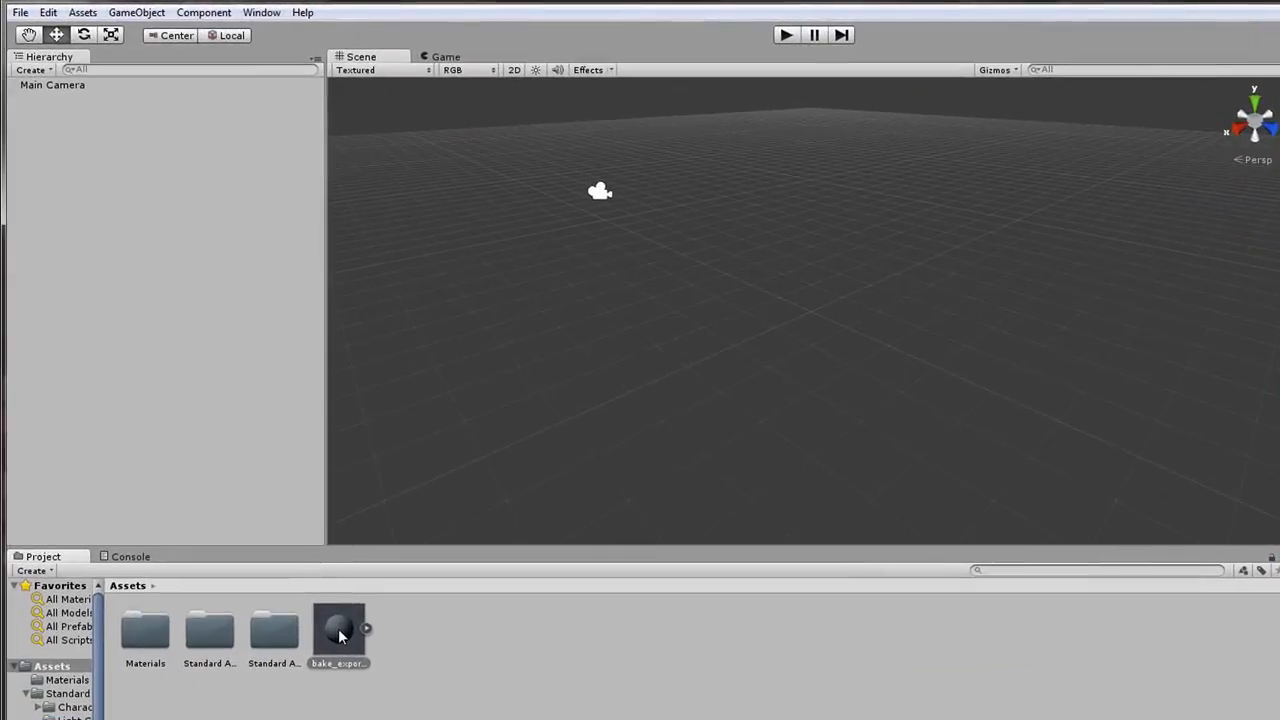
# - Place the bake_export_Orb asset in the scene and frame the sphere in close-up
pyautogui.moveTo(250, 520); pyautogui.dragTo(270, 445)
pyautogui.moveTo(363, 538); pyautogui.dragTo(851, 312)
pyautogui.scroll(8, 855, 310)
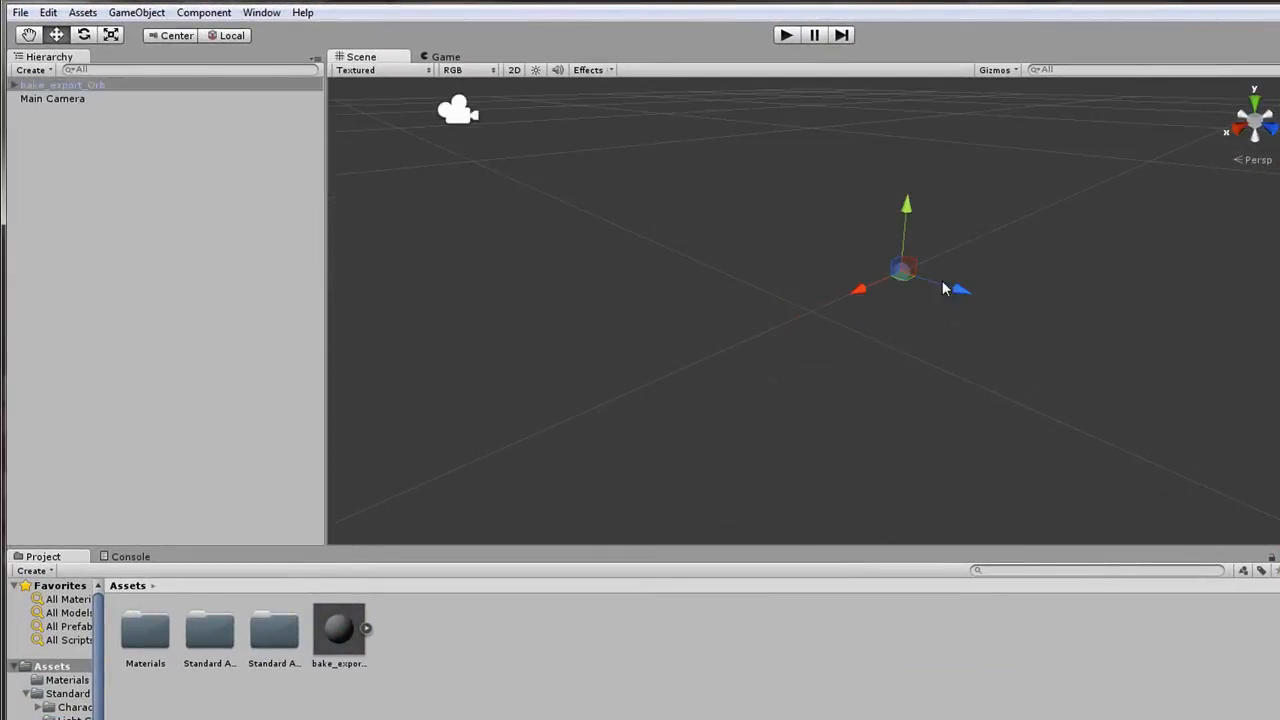
pyautogui.scroll(-3, 967, 294)
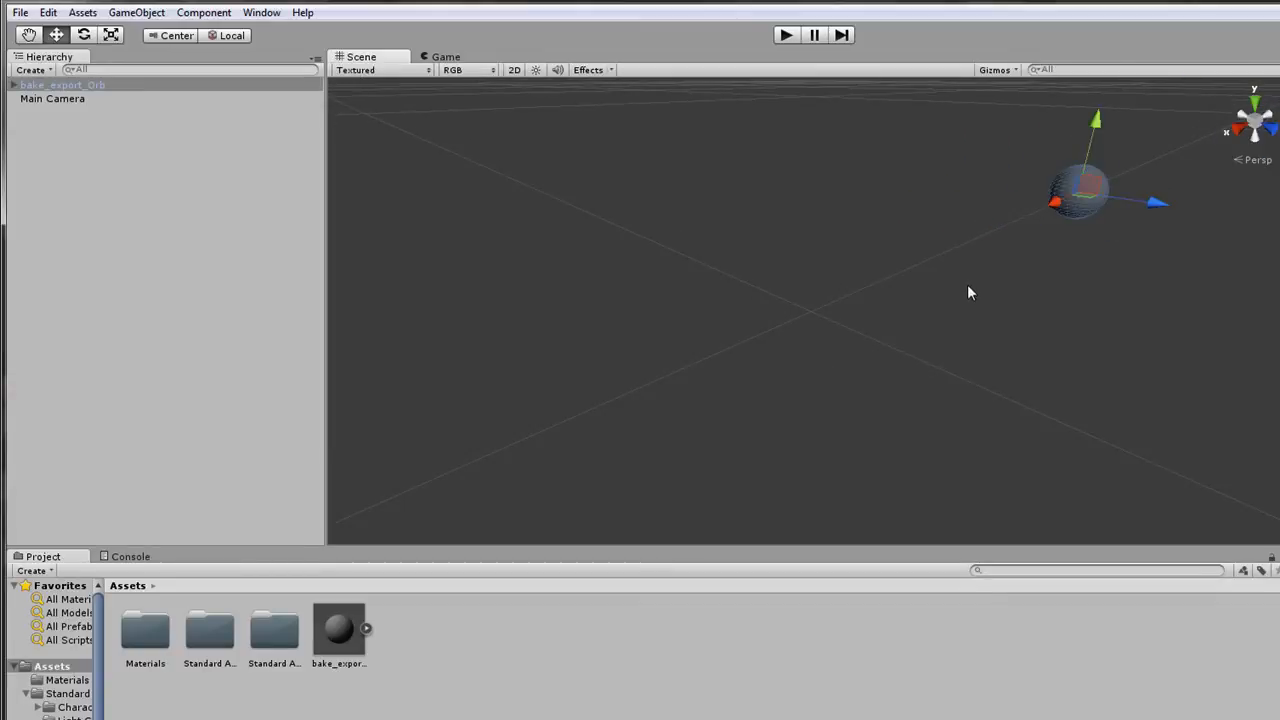
pyautogui.moveTo(960, 303); pyautogui.dragTo(704, 298, button='middle')
pyautogui.scroll(3, 712, 288)
pyautogui.keyDown('alt'); pyautogui.moveTo(719, 282); pyautogui.dragTo(573, 243, button='right'); pyautogui.keyUp('alt')
pyautogui.keyDown('alt'); pyautogui.moveTo(606, 248); pyautogui.dragTo(746, 277); pyautogui.keyUp('alt')
# - Examine the sub-assets inside bake_export_Orb and its rig import settings
pyautogui.click(328, 645)
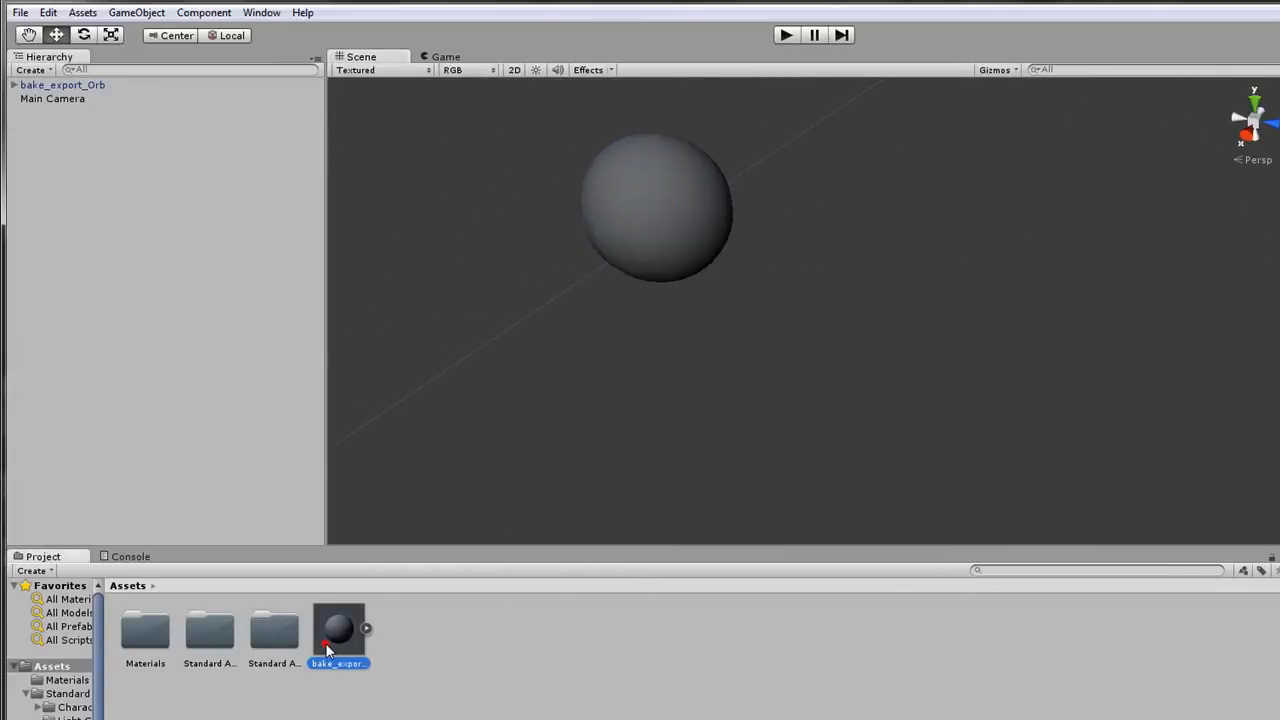
pyautogui.click(366, 630)
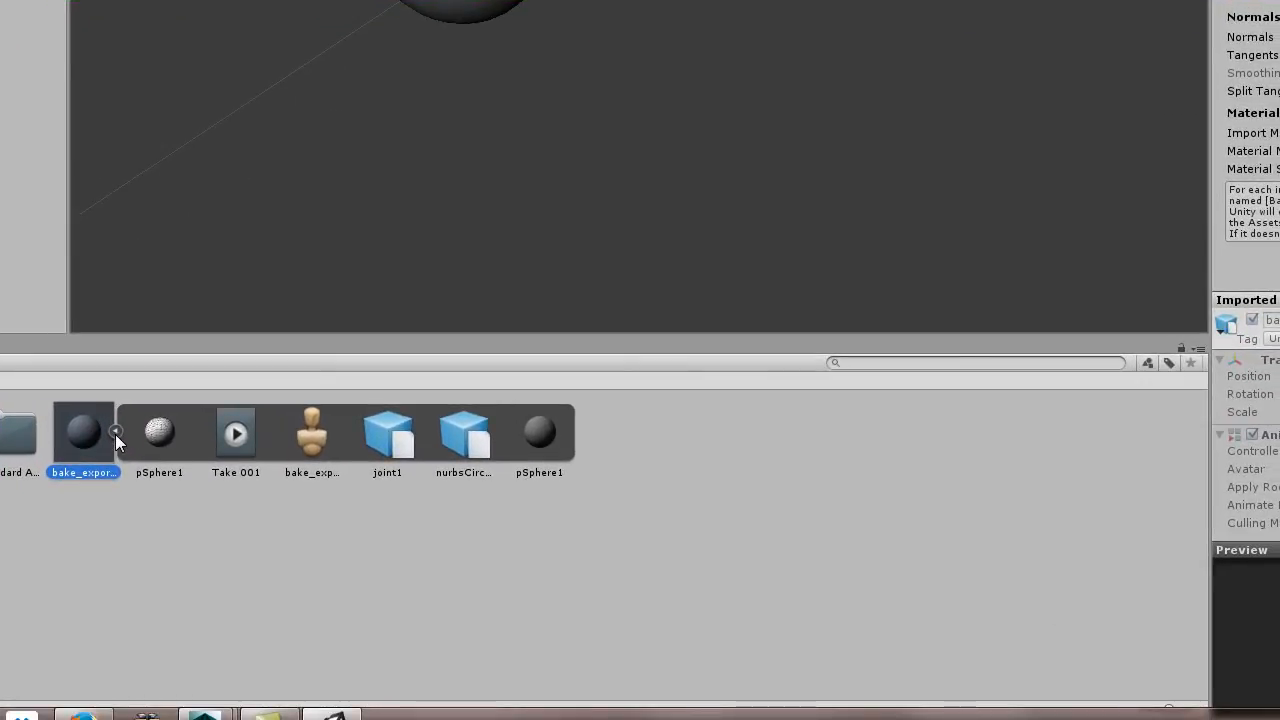
pyautogui.click(115, 431)
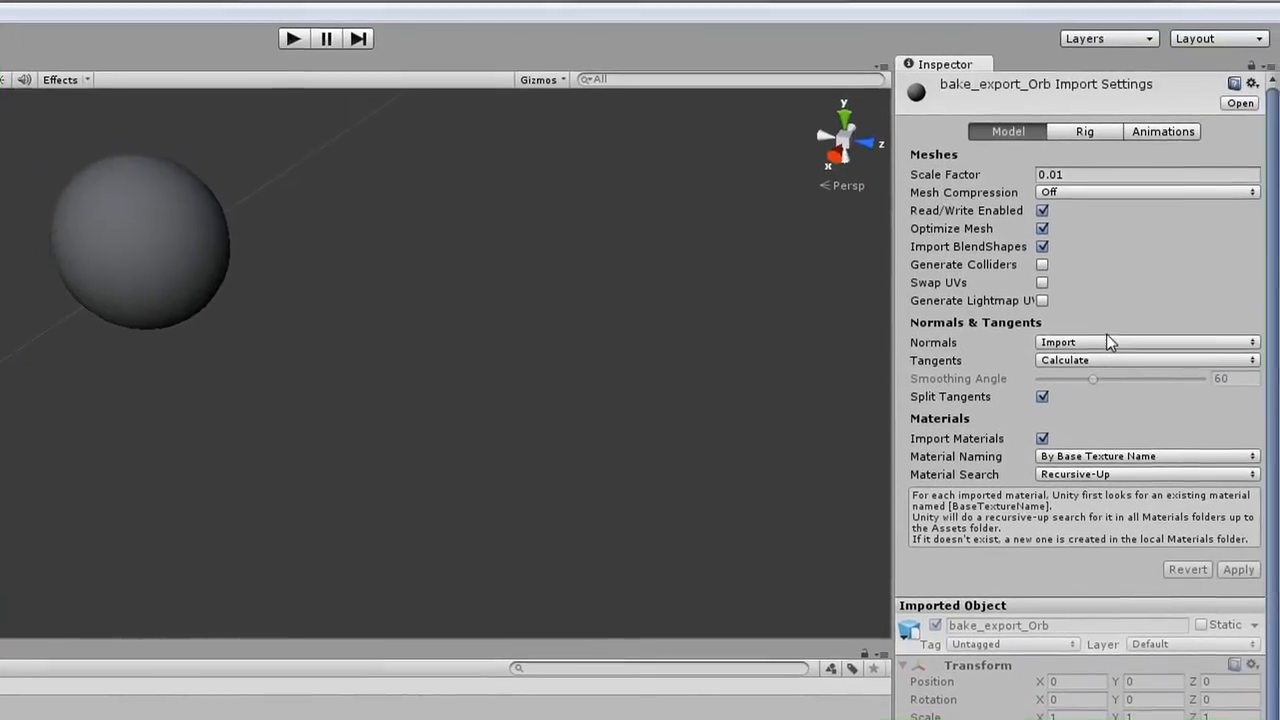
pyautogui.click(1089, 134)
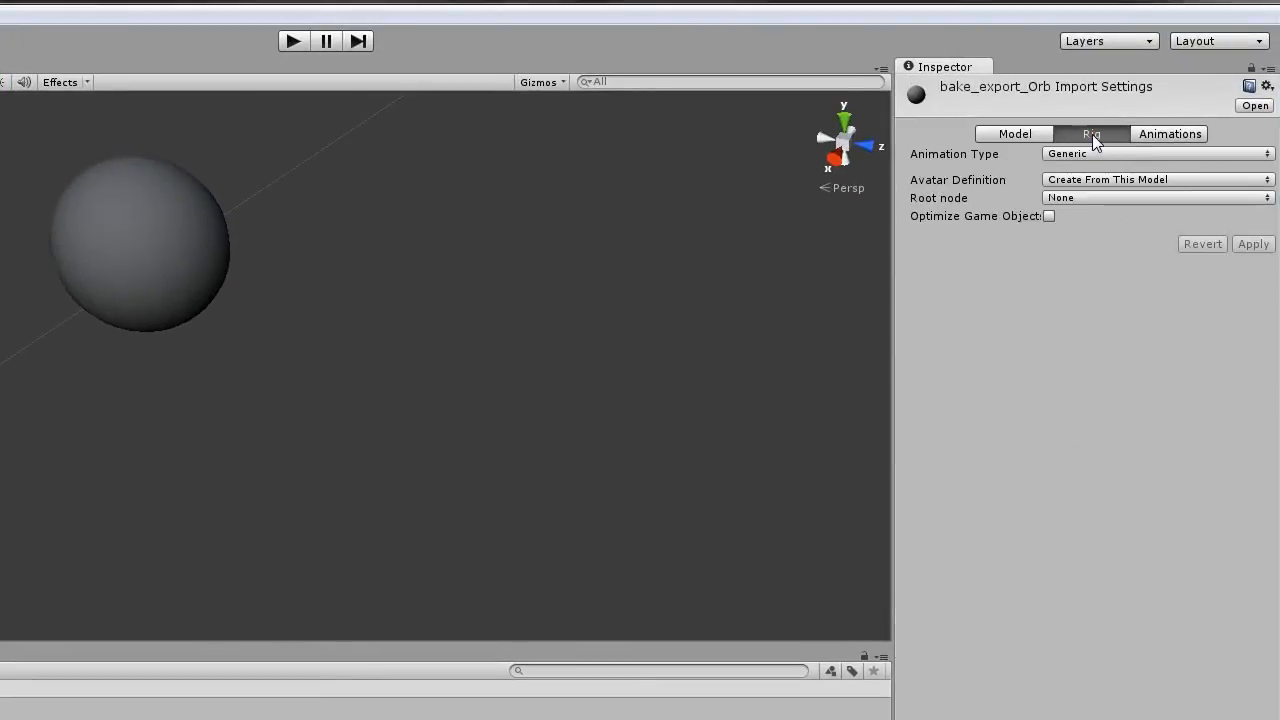
# - Trim the Take 001 animation clip in the import settings to frames 1 through 48
pyautogui.click(1180, 140)
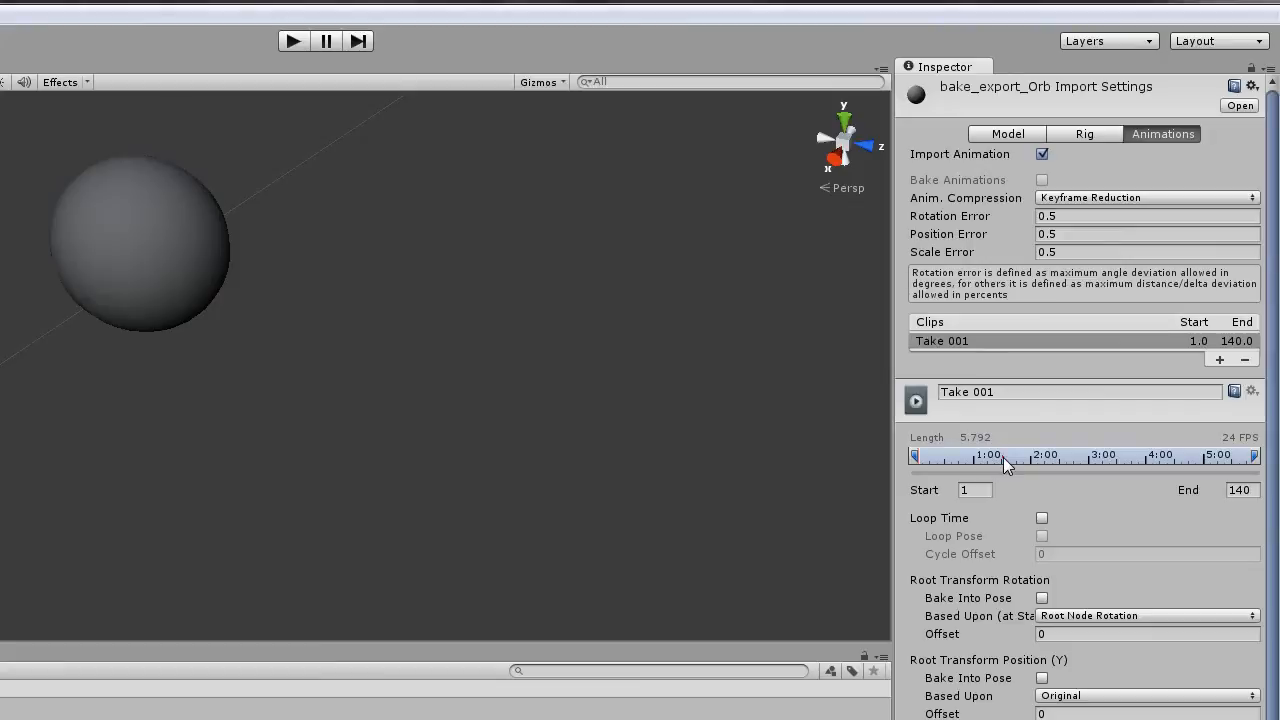
pyautogui.click(1254, 457)
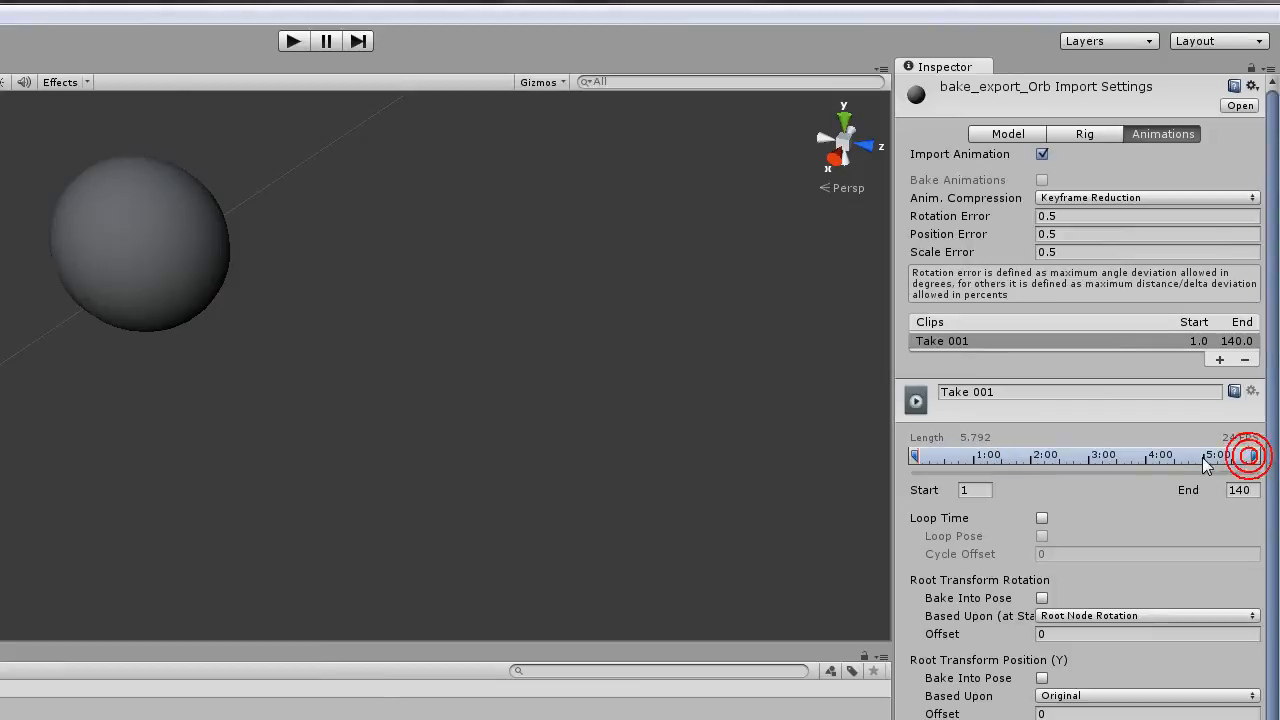
pyautogui.moveTo(1255, 457); pyautogui.dragTo(1147, 468)
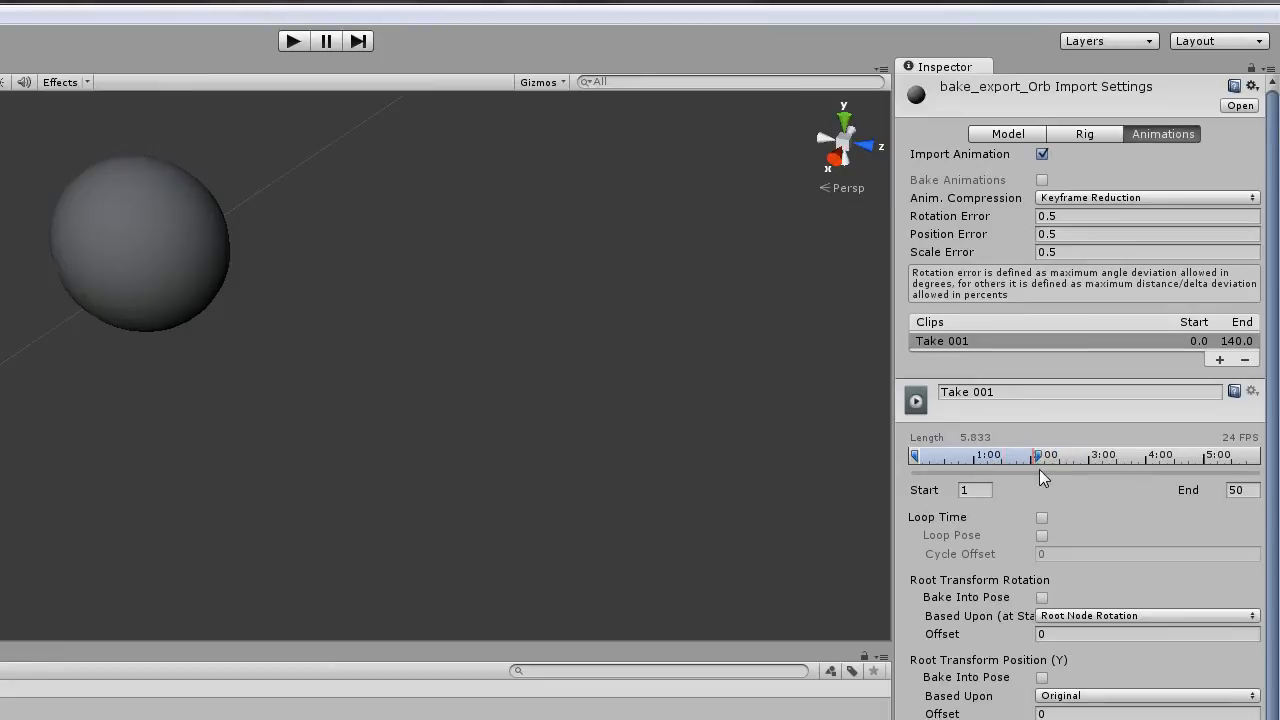
pyautogui.moveTo(1096, 476)
pyautogui.mouseDown()
pyautogui.moveTo(1276, 492)
pyautogui.moveTo(983, 465)
pyautogui.mouseUp()
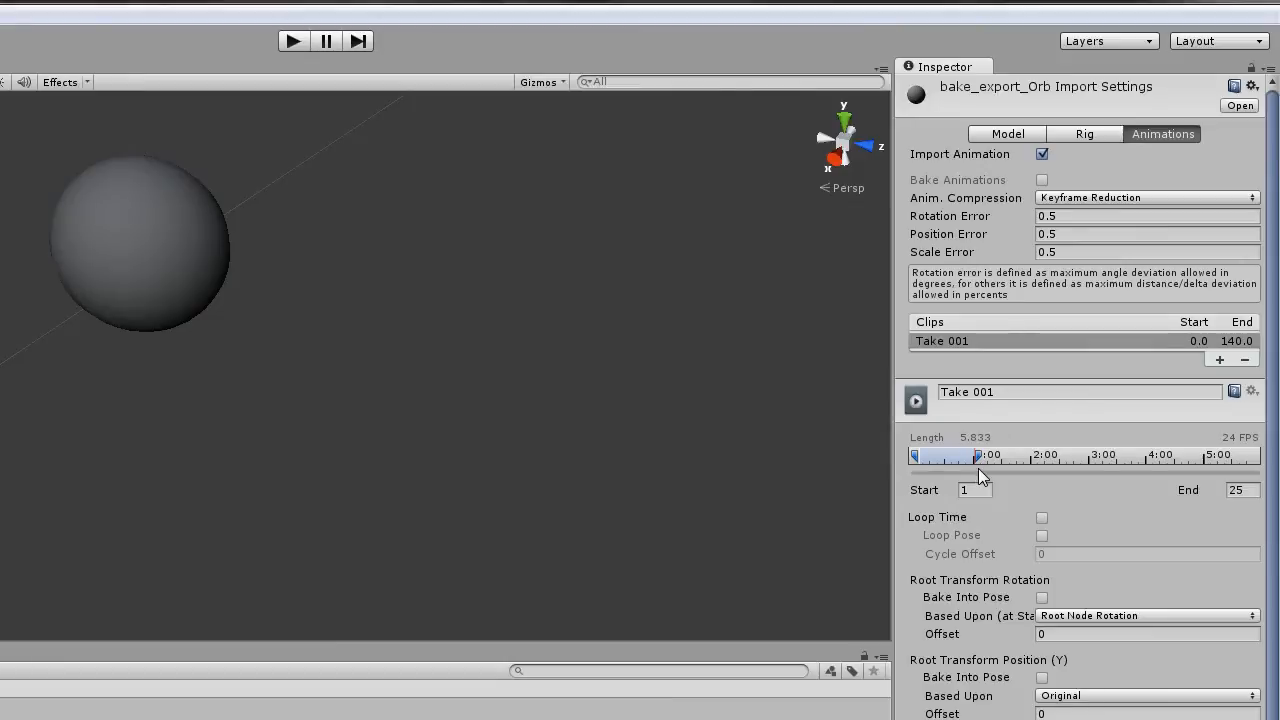
pyautogui.moveTo(978, 468)
pyautogui.mouseDown()
pyautogui.moveTo(1036, 459)
pyautogui.moveTo(977, 472)
pyautogui.mouseUp()
# - Rename the first animation clip to "ORB_liftTake 001"
pyautogui.click(1005, 392)
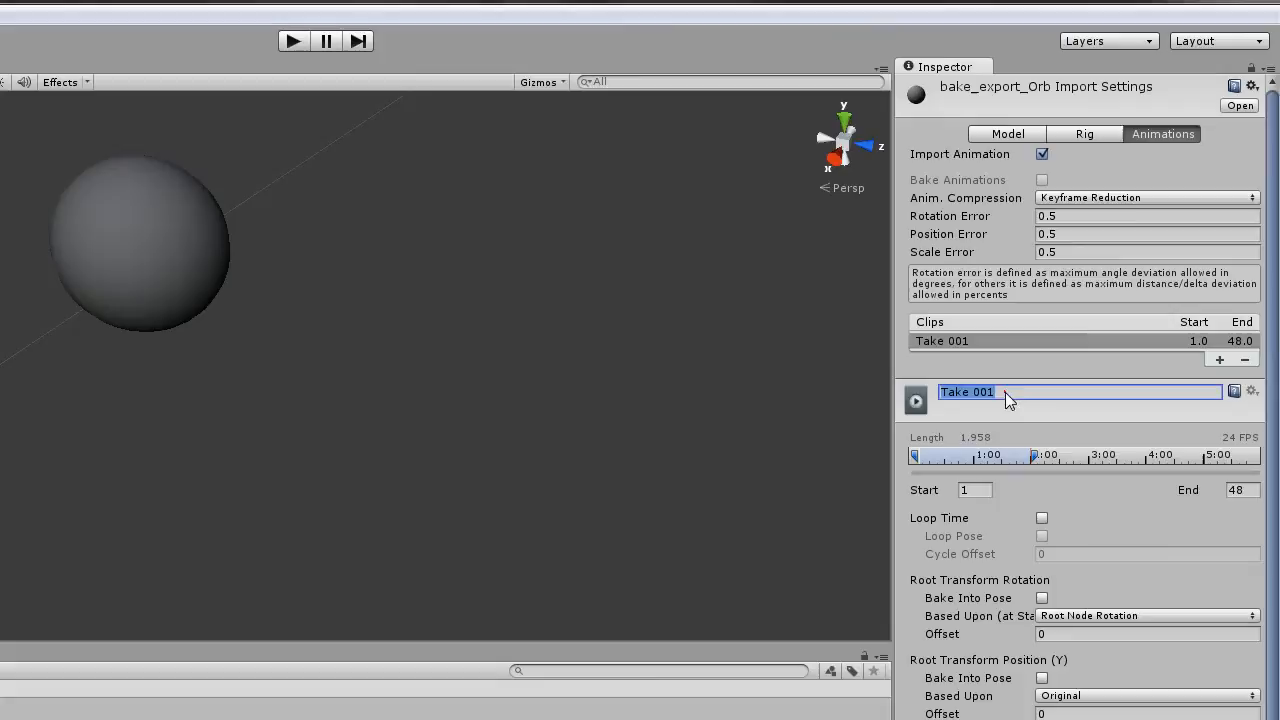
pyautogui.click(943, 397)
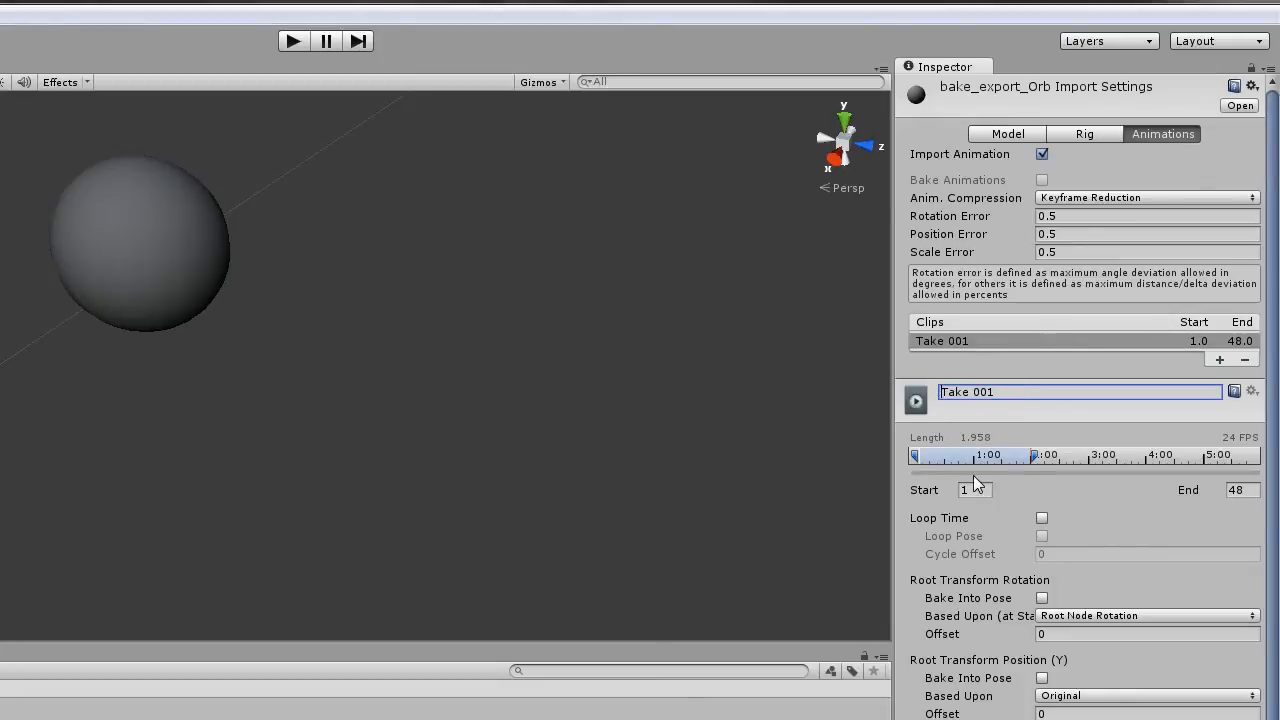
pyautogui.write('ORB_')
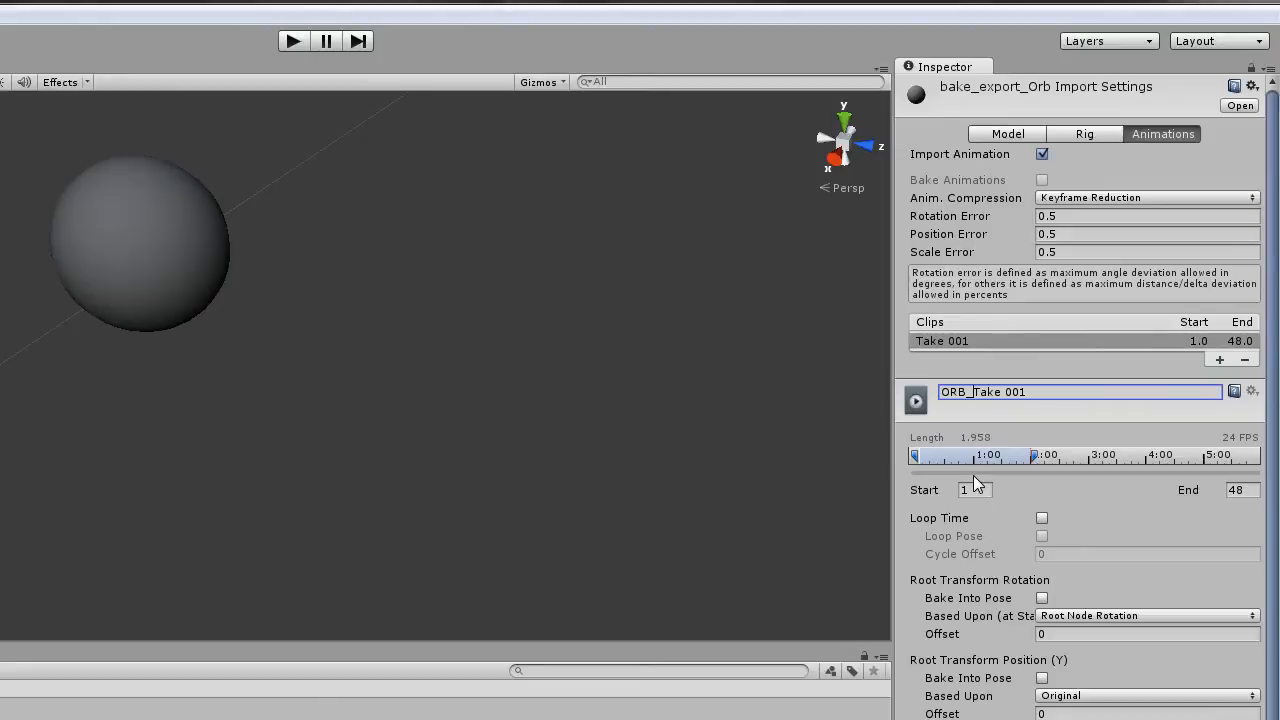
pyautogui.write('lift')
pyautogui.press('Return')
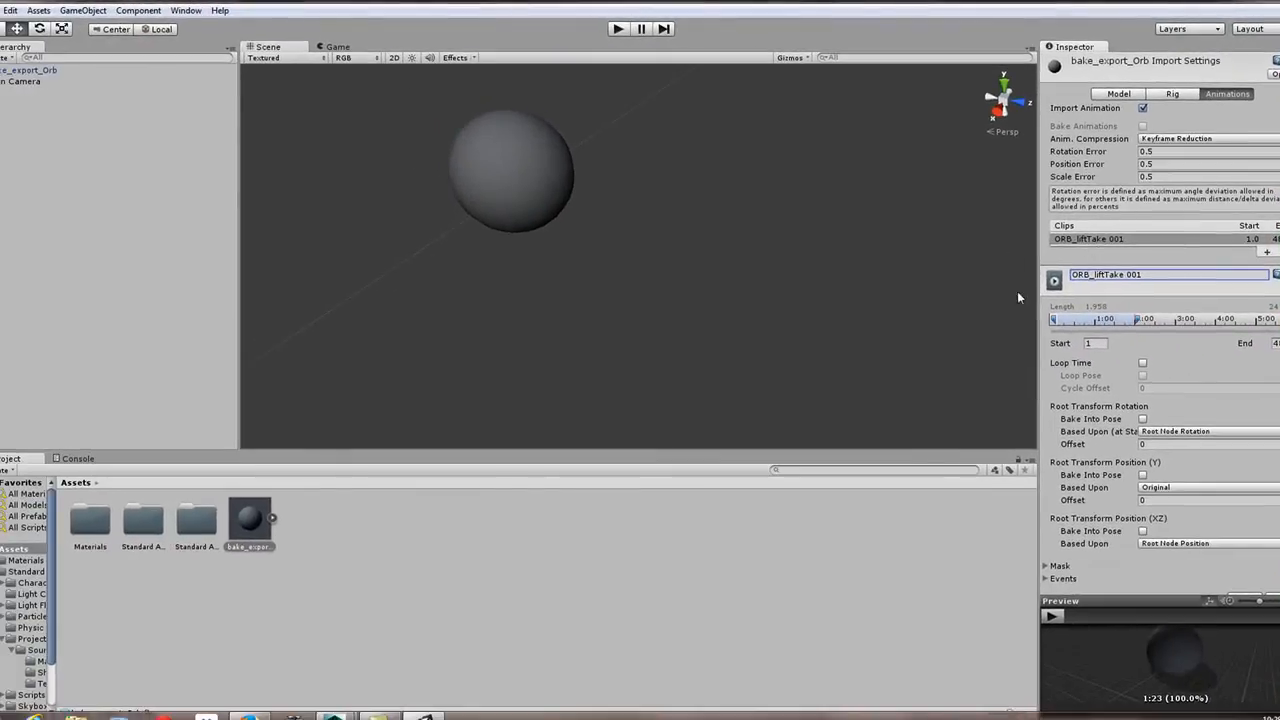
# - Add a second animation clip and set its range to frames 73 through 121
pyautogui.click(1264, 253)
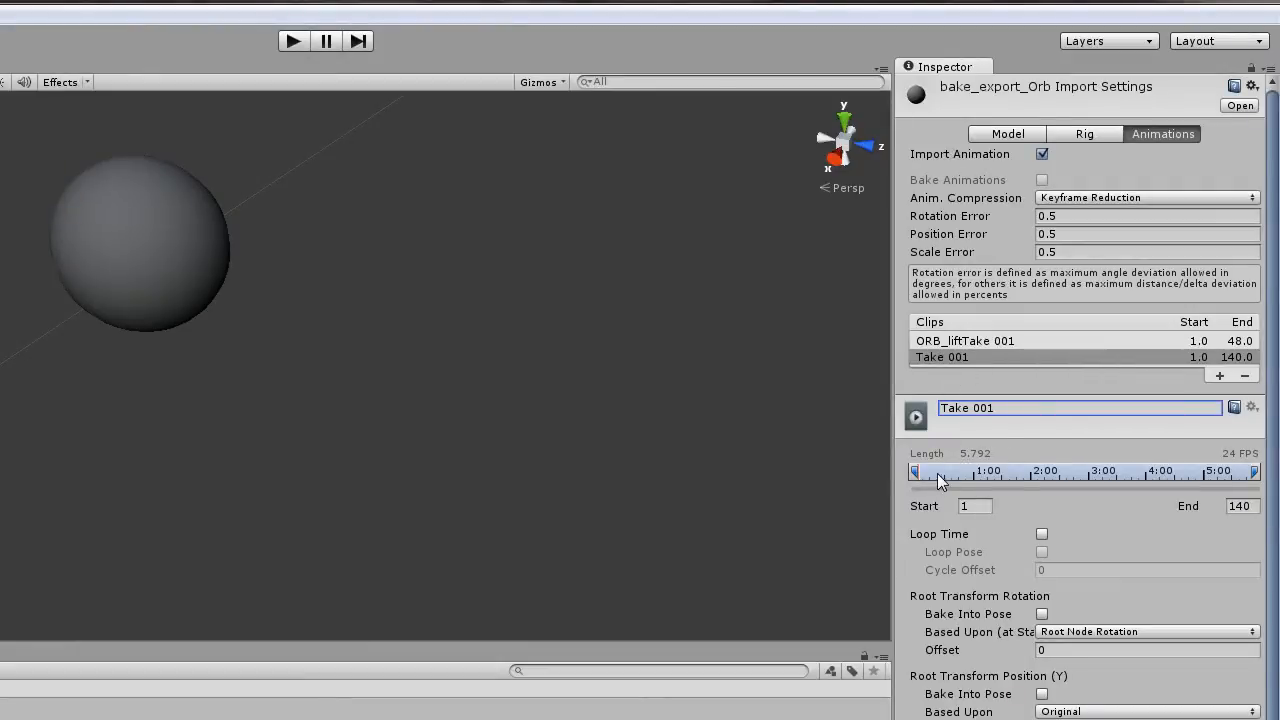
pyautogui.moveTo(917, 471); pyautogui.dragTo(950, 474)
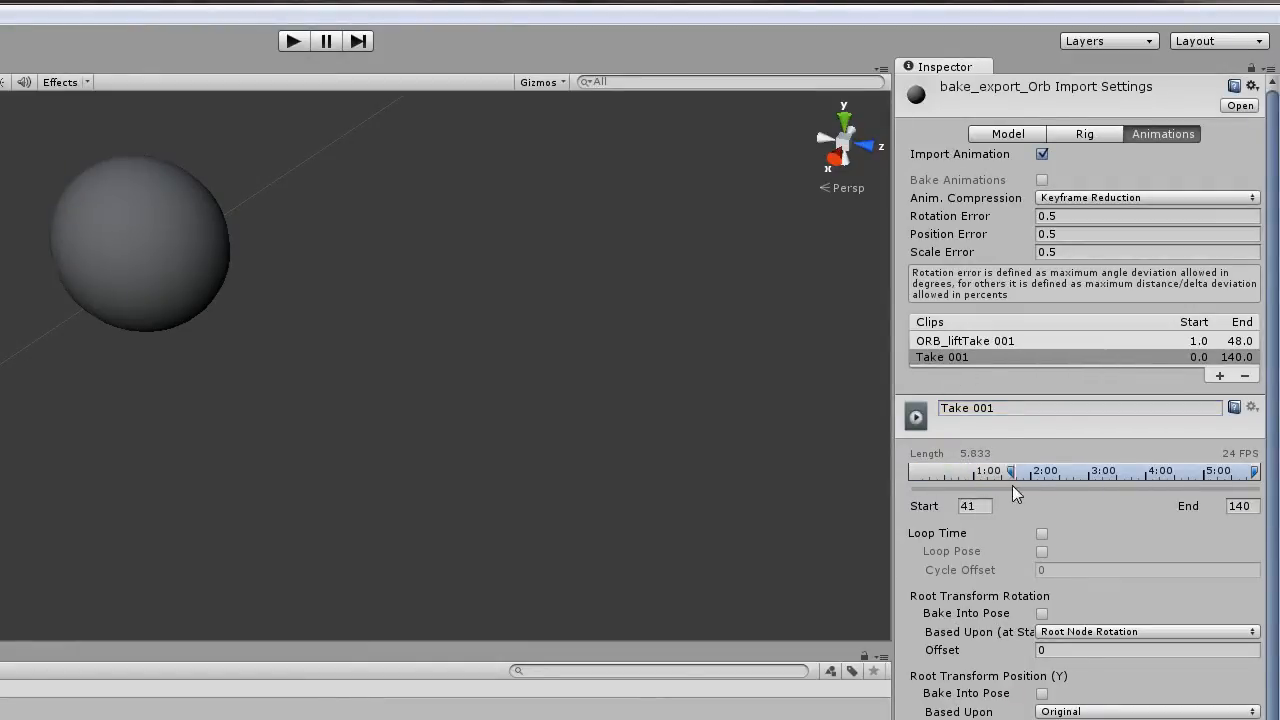
pyautogui.moveTo(1059, 497); pyautogui.dragTo(1091, 498)
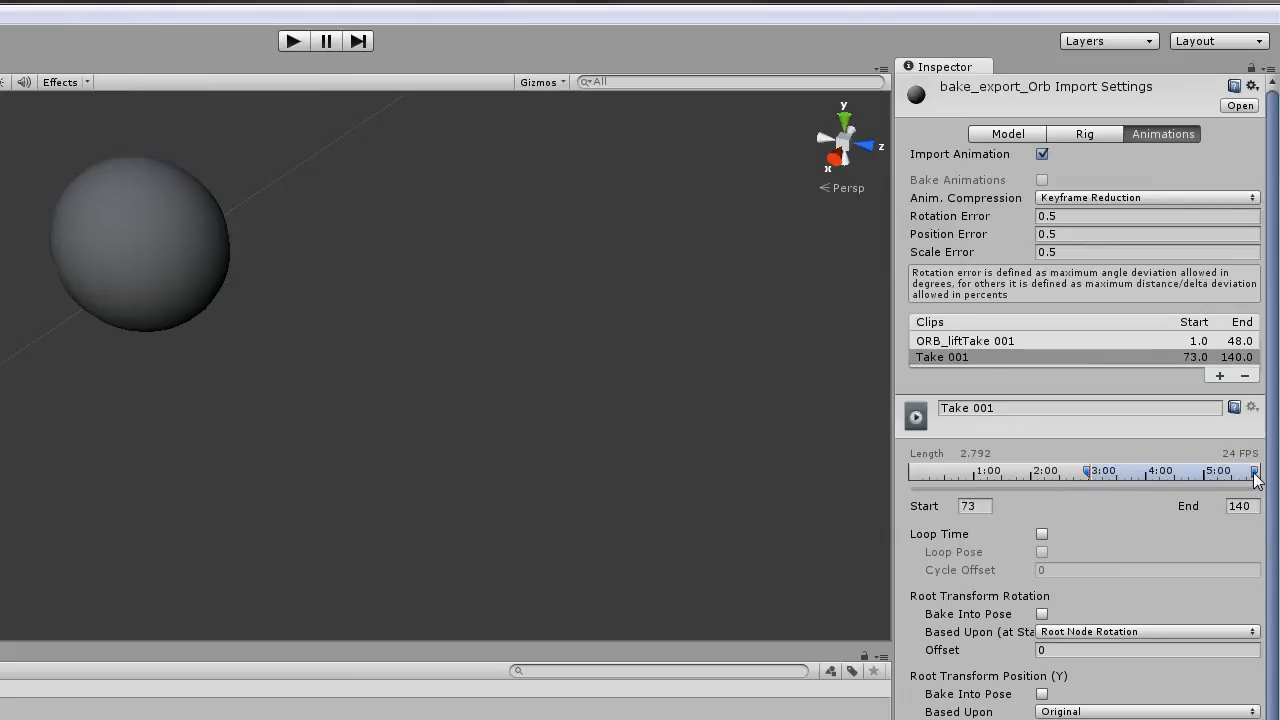
pyautogui.moveTo(1256, 480); pyautogui.dragTo(1207, 478)
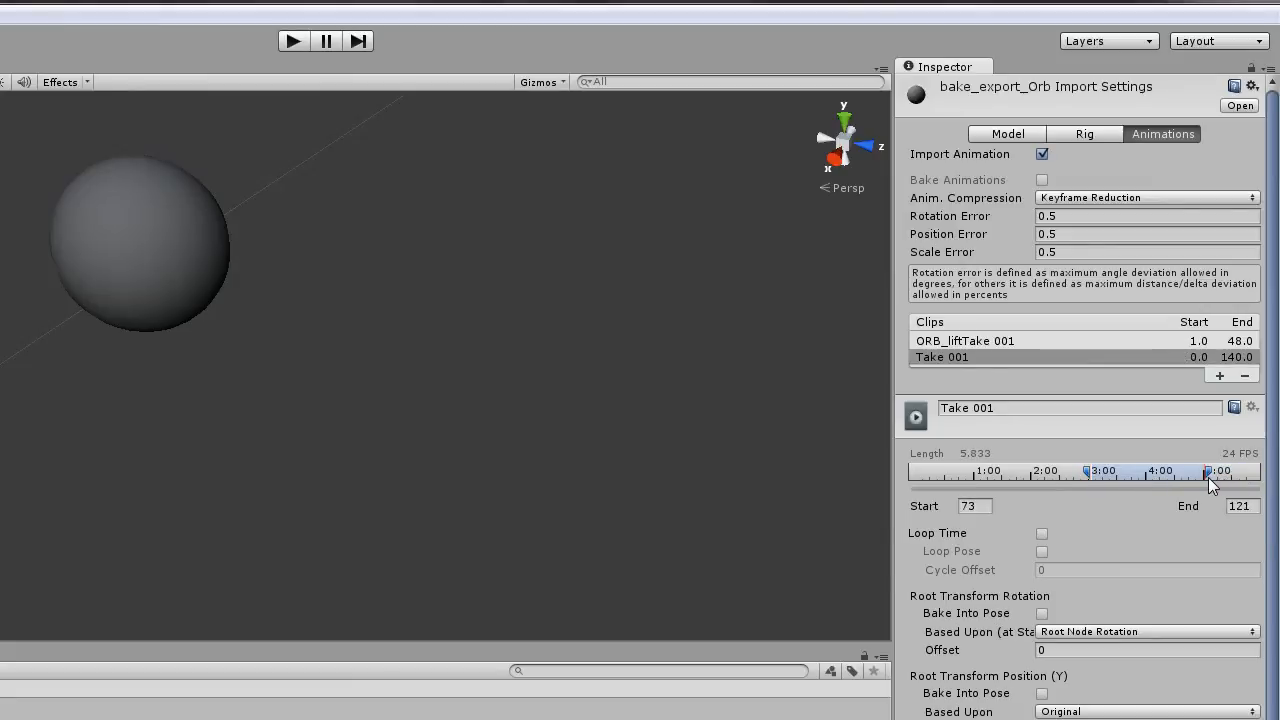
# - Rename the second animation clip to "ORB_Side"
pyautogui.click(953, 360)
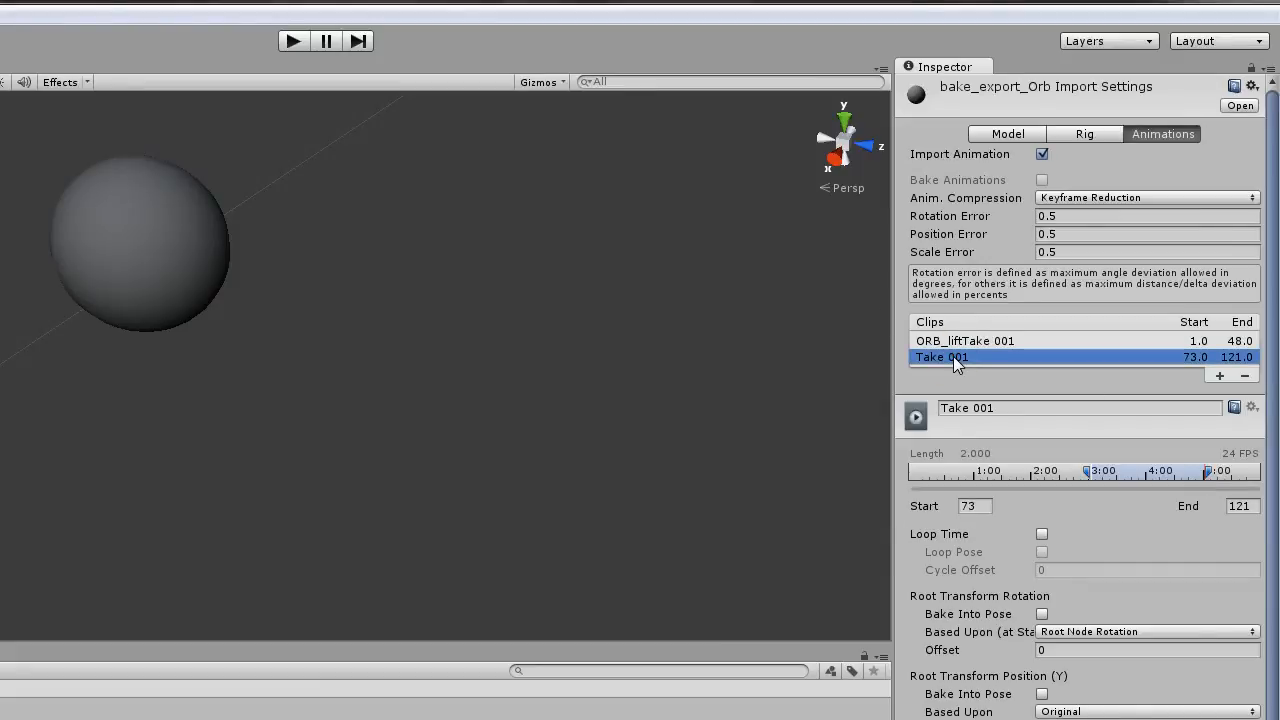
pyautogui.click(1008, 407)
pyautogui.moveTo(1008, 407); pyautogui.dragTo(907, 400)
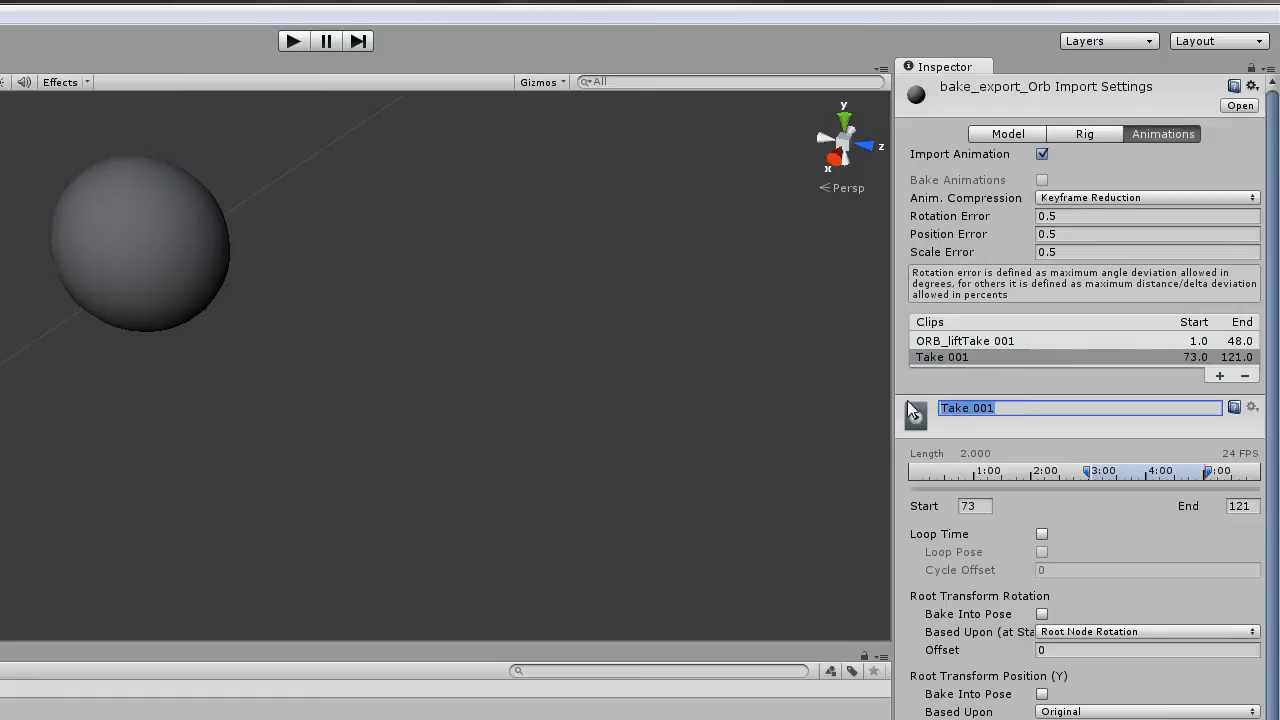
pyautogui.write('ORB_')
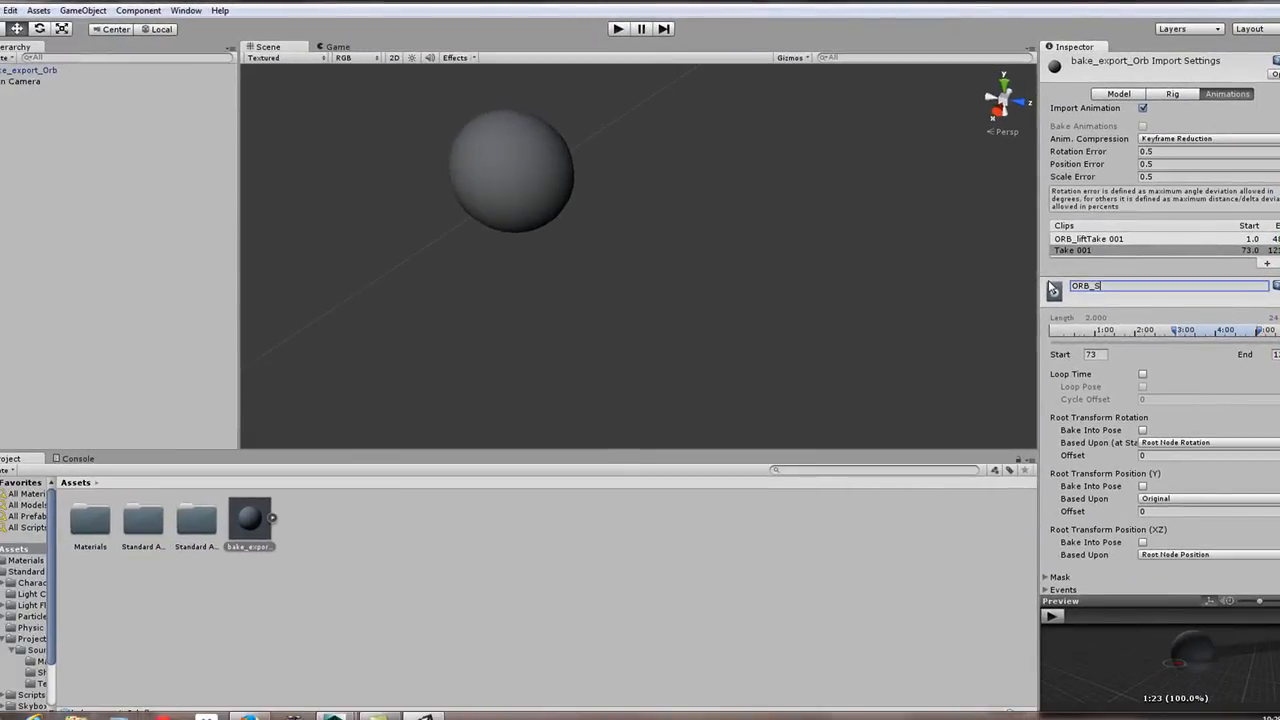
pyautogui.write('Side')
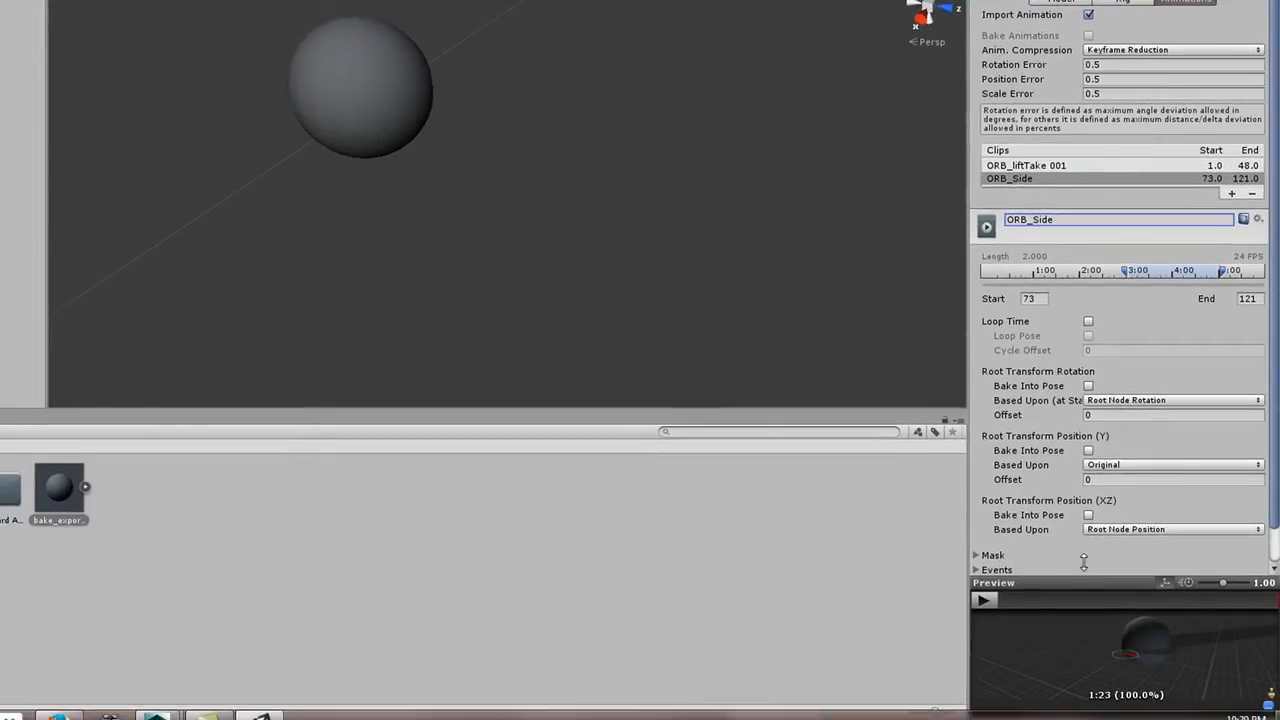
# - Play the preview of the ORB_Side clip and of the ORB_liftTake 001 clip, and pause the playback
pyautogui.click(985, 600)
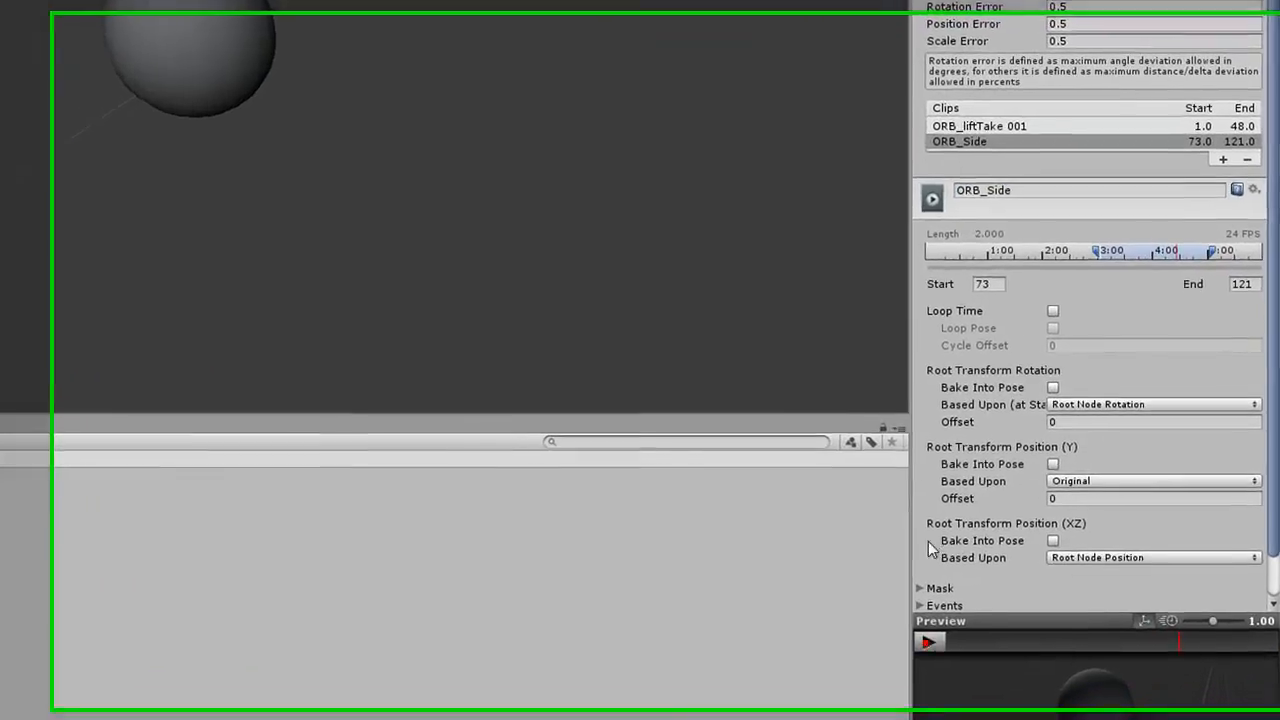
pyautogui.click(962, 126)
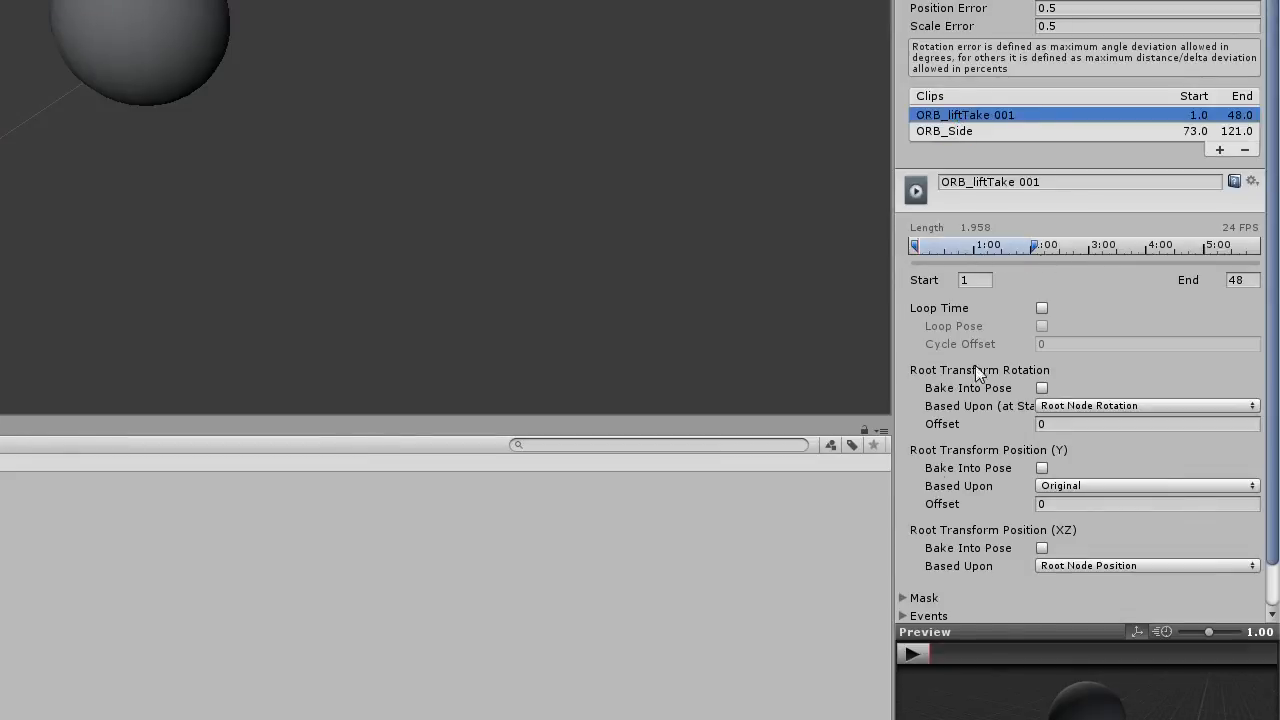
pyautogui.click(909, 655)
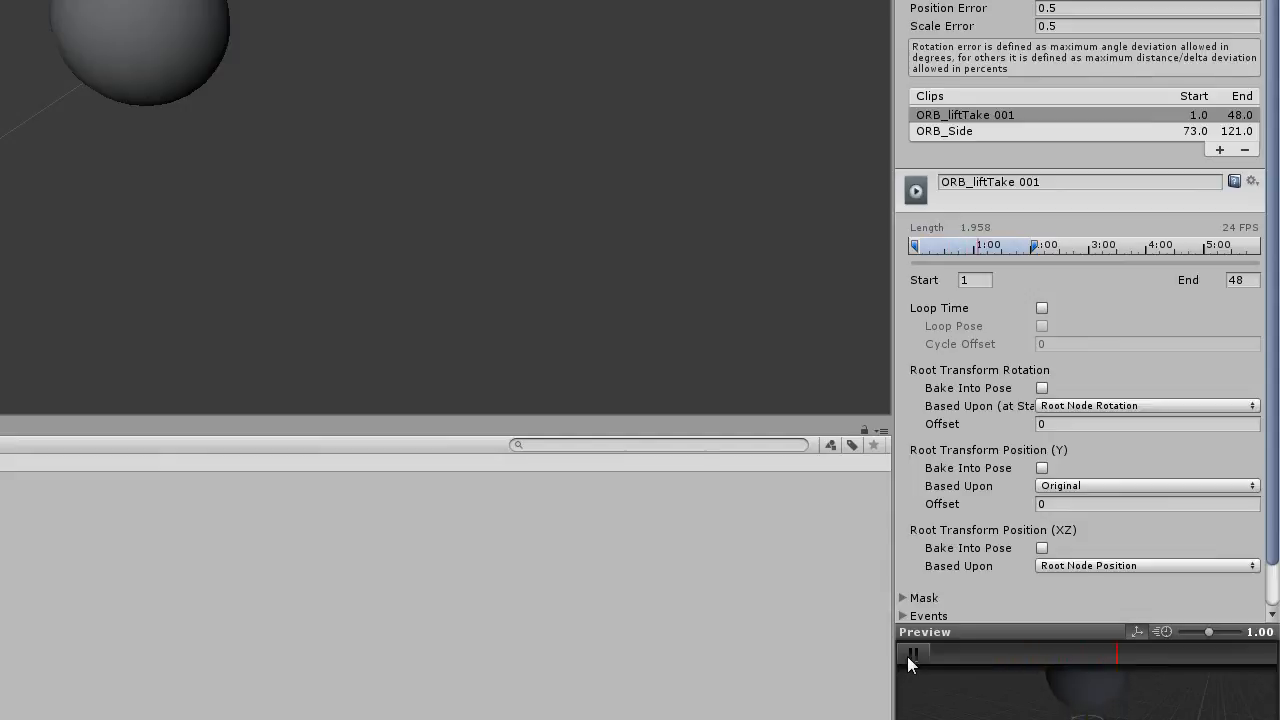
pyautogui.click(909, 655)
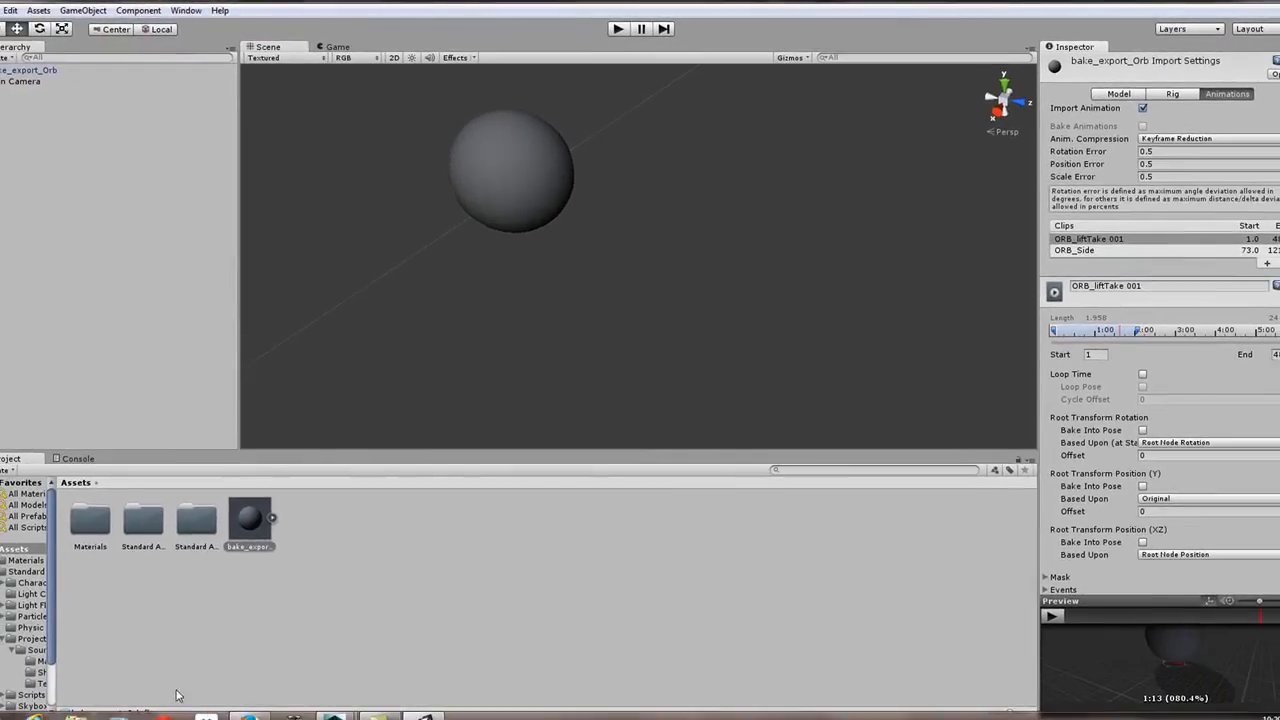
# - Switch to Maya to look at the sphere and its control curve, and return to Unity
pyautogui.moveTo(335, 712)
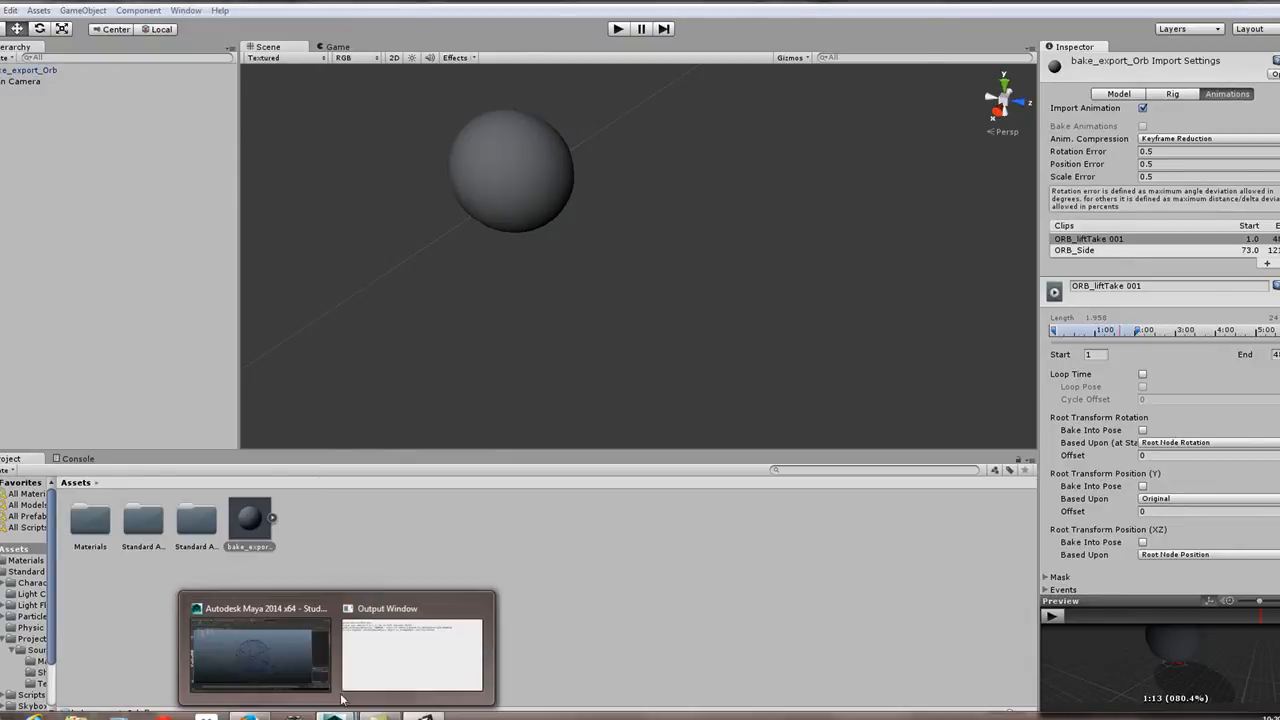
pyautogui.click(306, 642)
pyautogui.moveTo(2, 648)
pyautogui.mouseDown()
pyautogui.moveTo(689, 654)
pyautogui.moveTo(0, 652)
pyautogui.mouseUp()
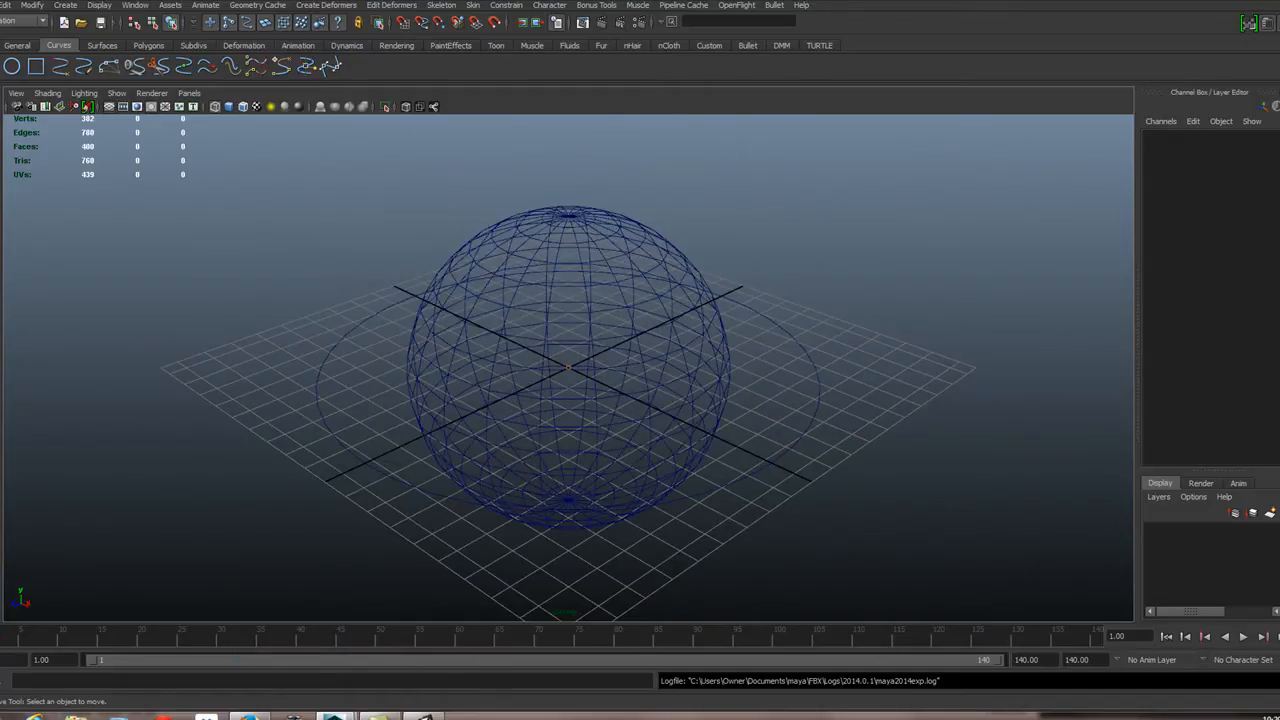
pyautogui.click(335, 715)
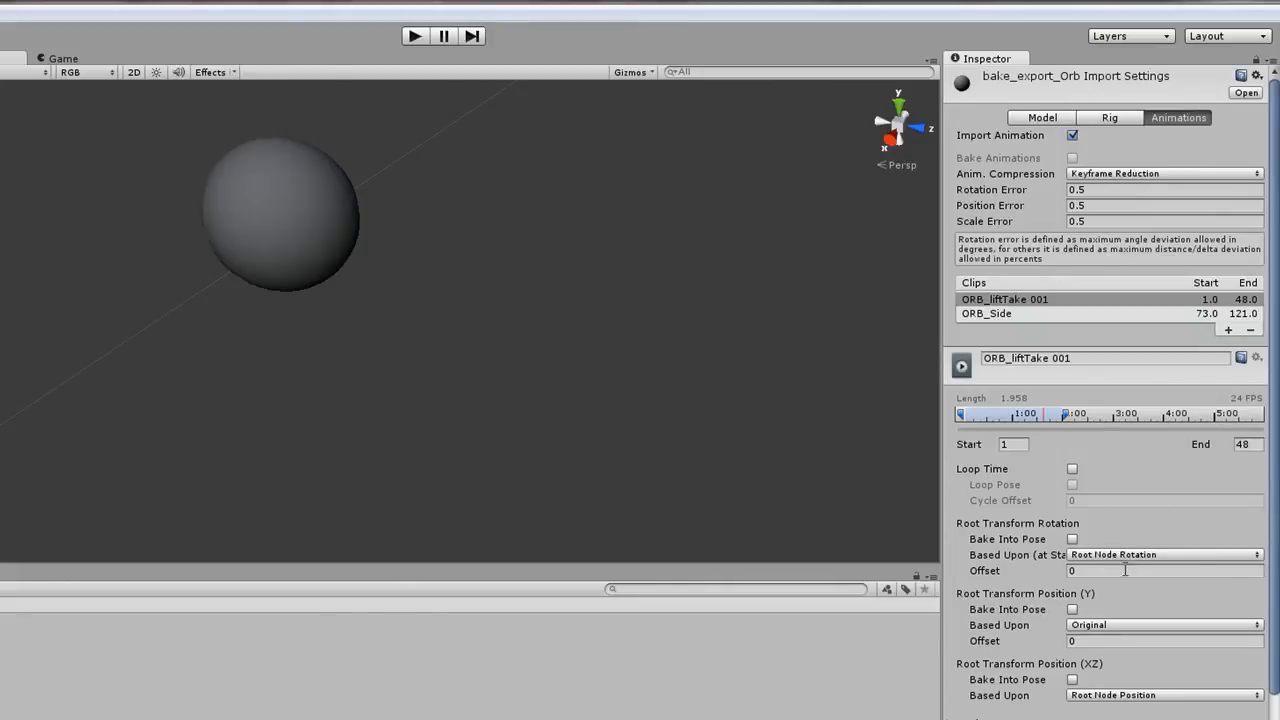
# - Base the ORB_liftTake 001 clip's Root Transform Position (Y) on Root Node Position
pyautogui.scroll(-1, 1275, 525)
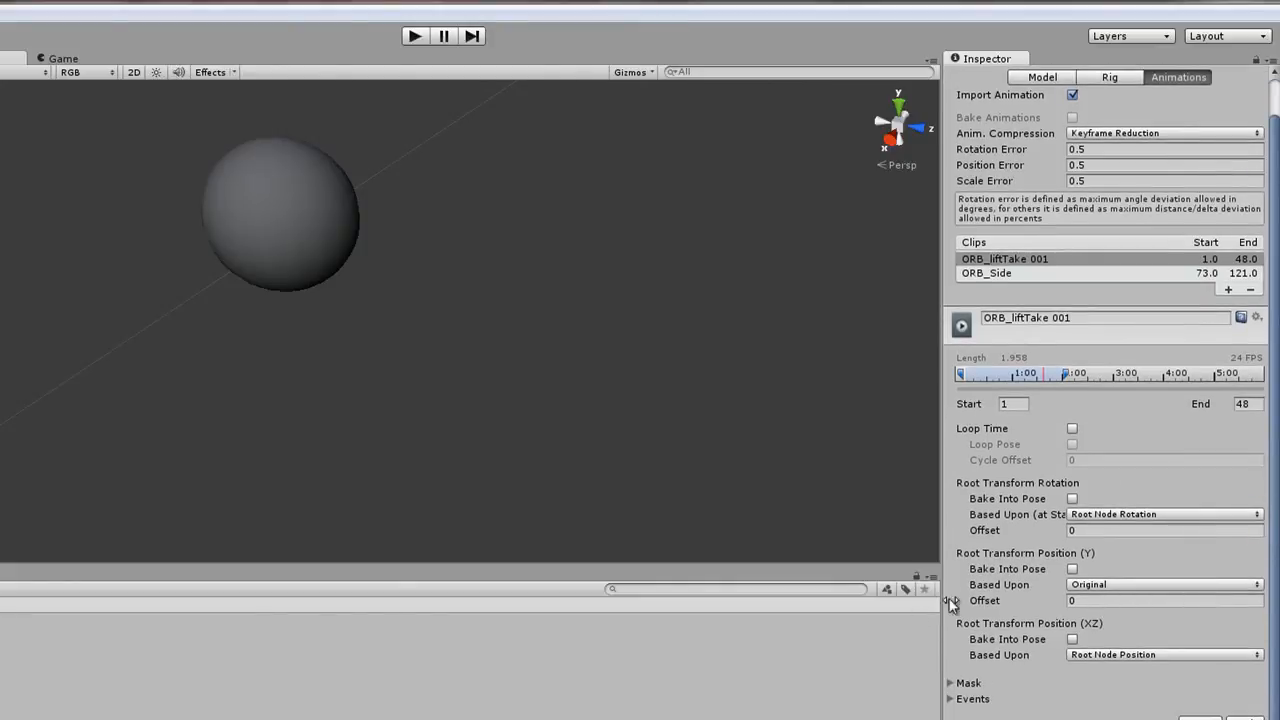
pyautogui.click(1090, 585)
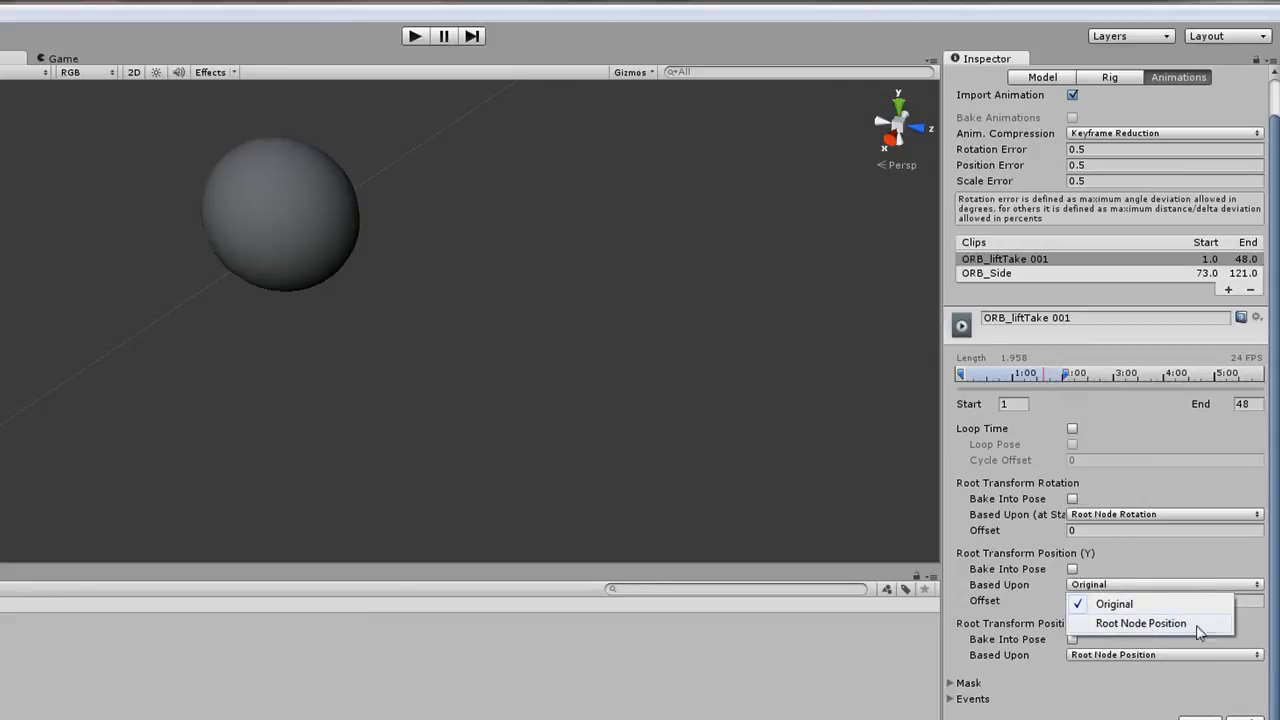
pyautogui.click(1205, 550)
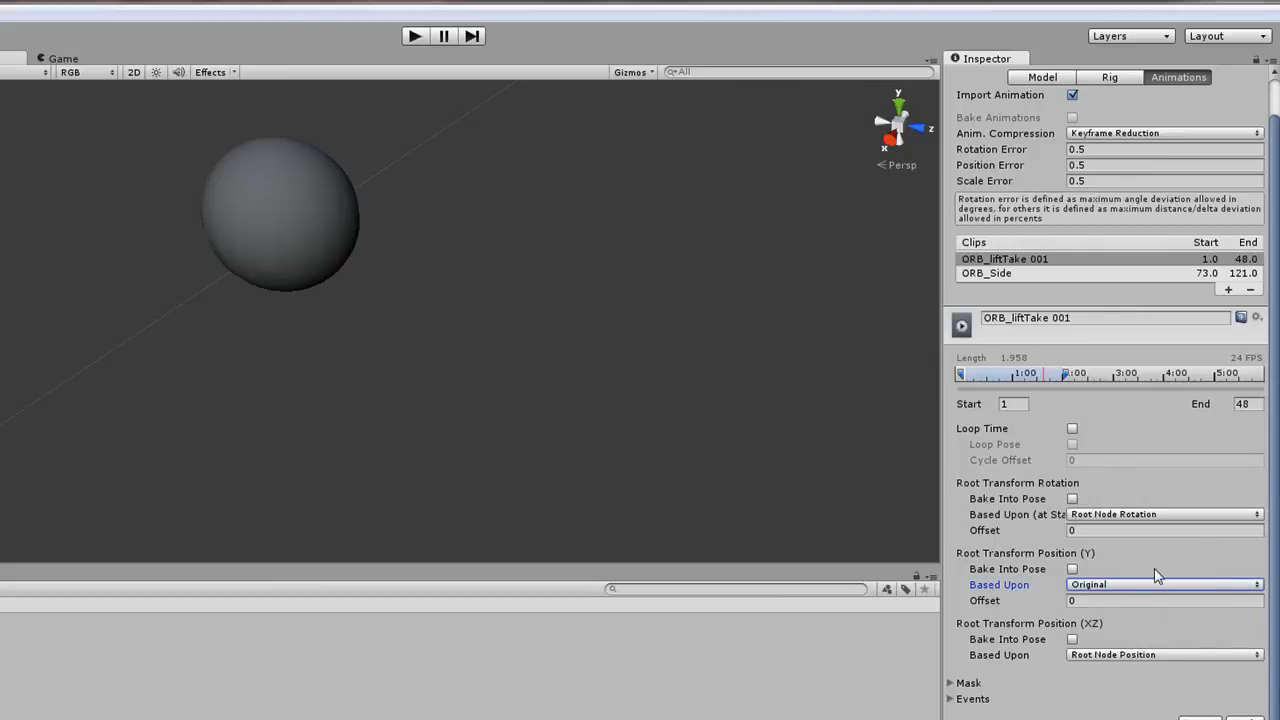
pyautogui.click(1193, 584)
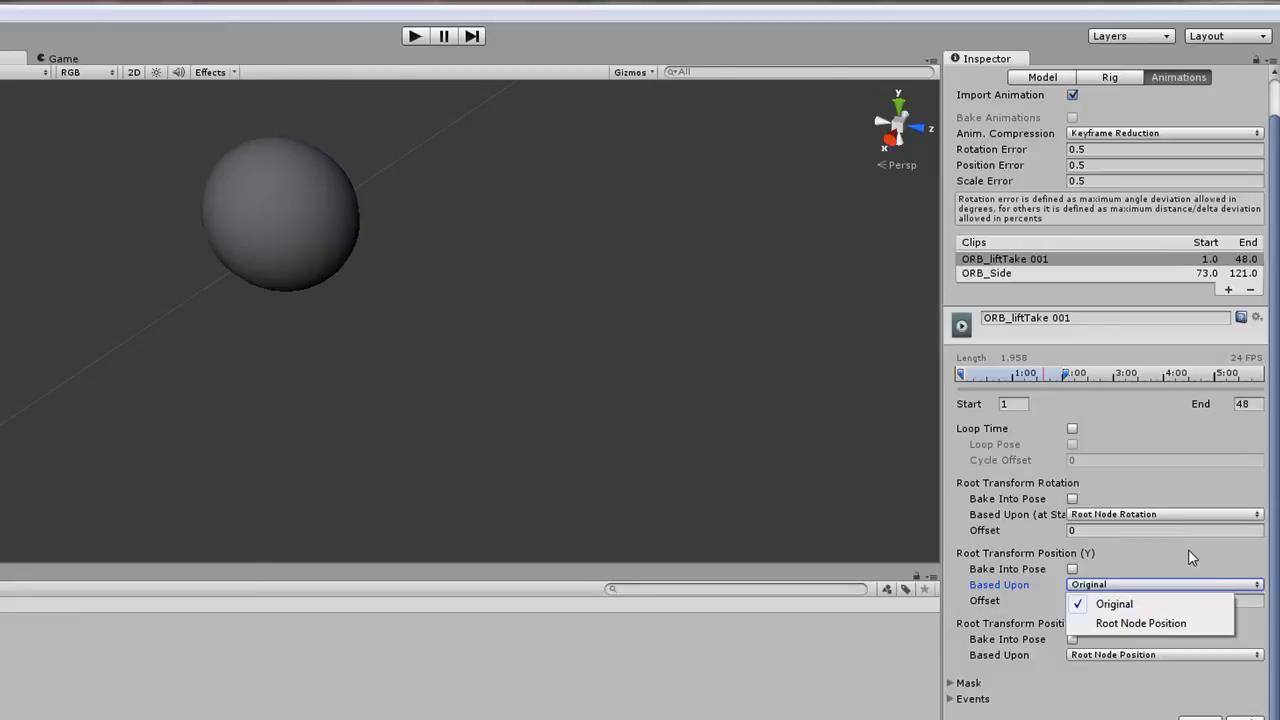
pyautogui.click(1143, 621)
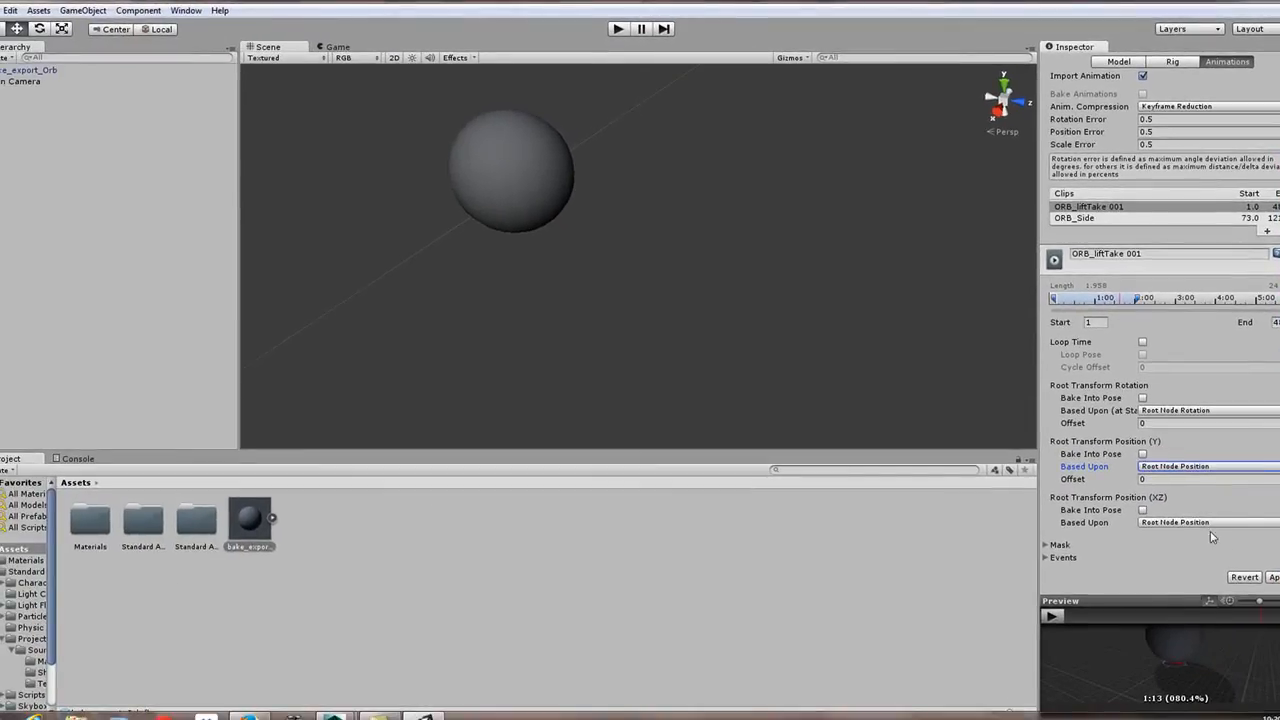
# - Examine the Mask definition, its transform list and the Events timeline of the ORB_liftTake 001 clip
pyautogui.click(335, 717)
pyautogui.click(1046, 545)
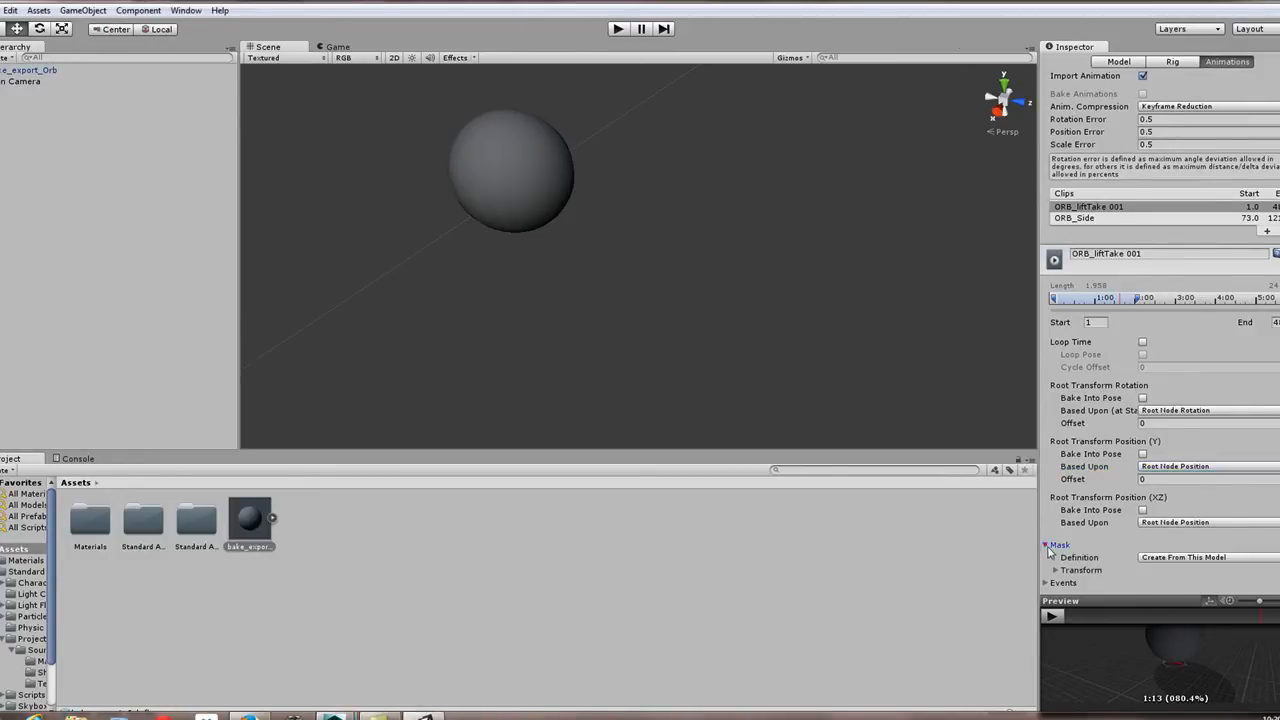
pyautogui.scroll(-1, 1088, 558)
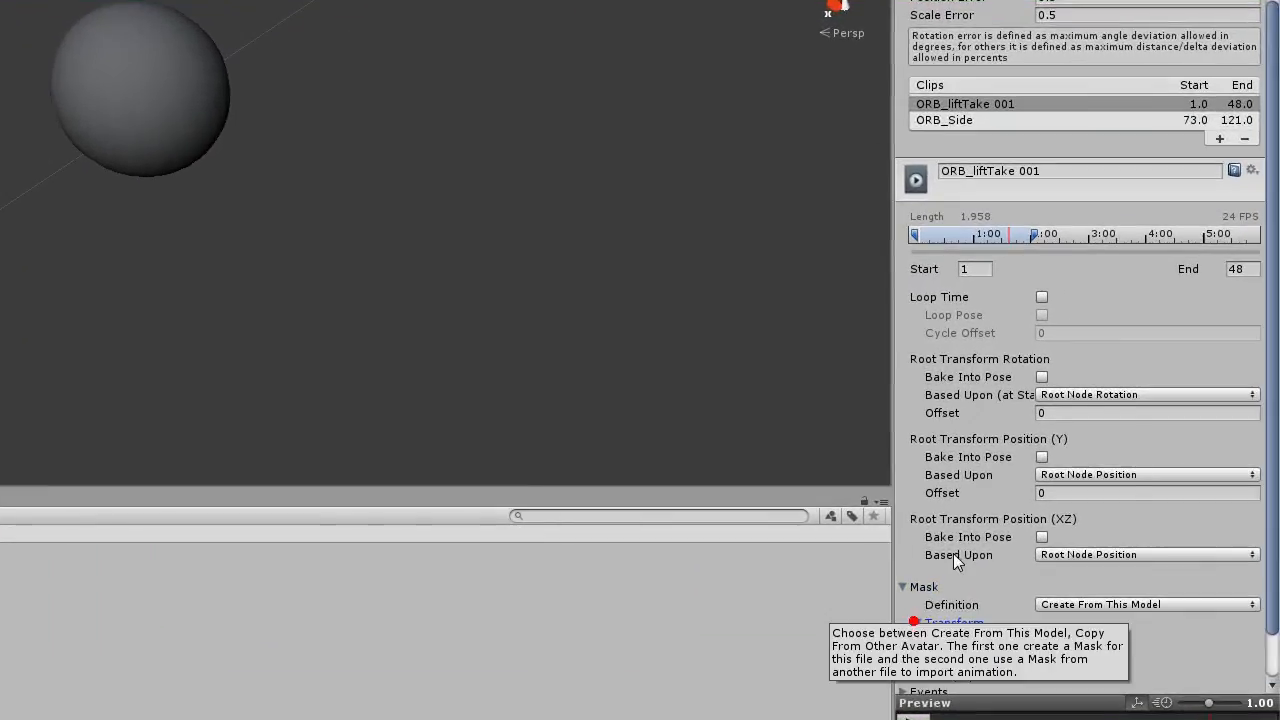
pyautogui.scroll(-1, 948, 560)
pyautogui.click(943, 571)
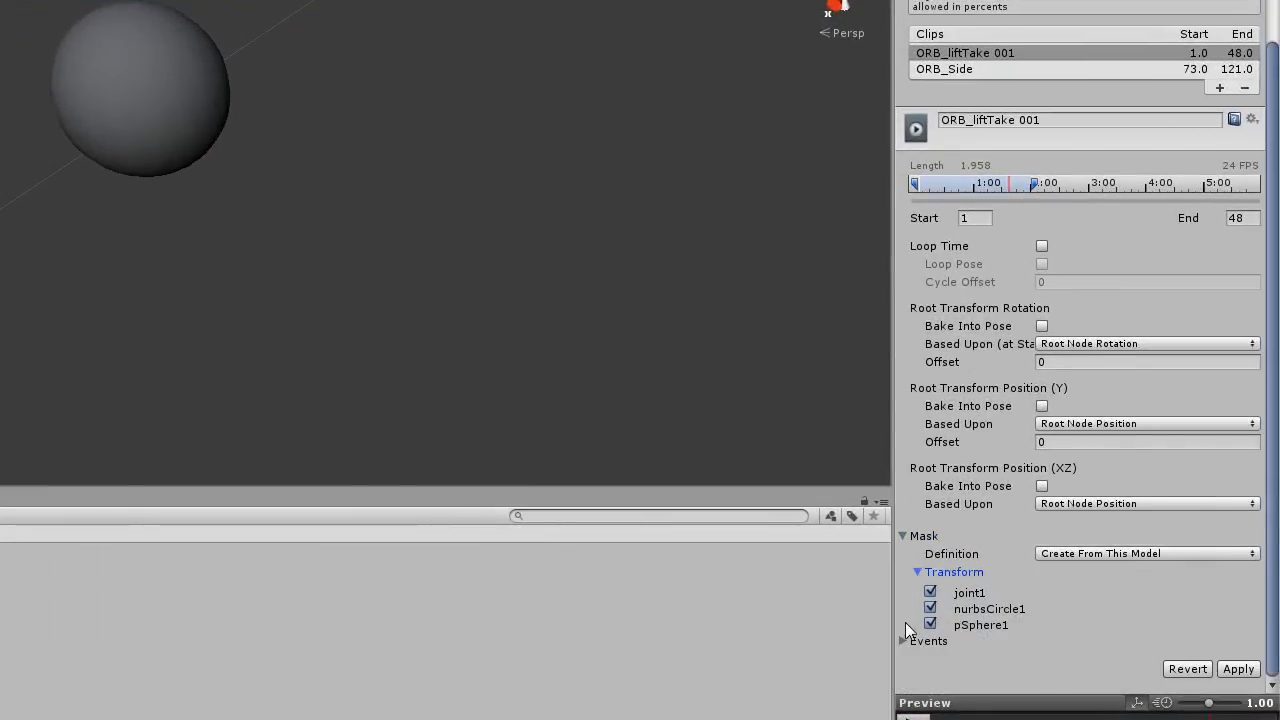
pyautogui.click(902, 641)
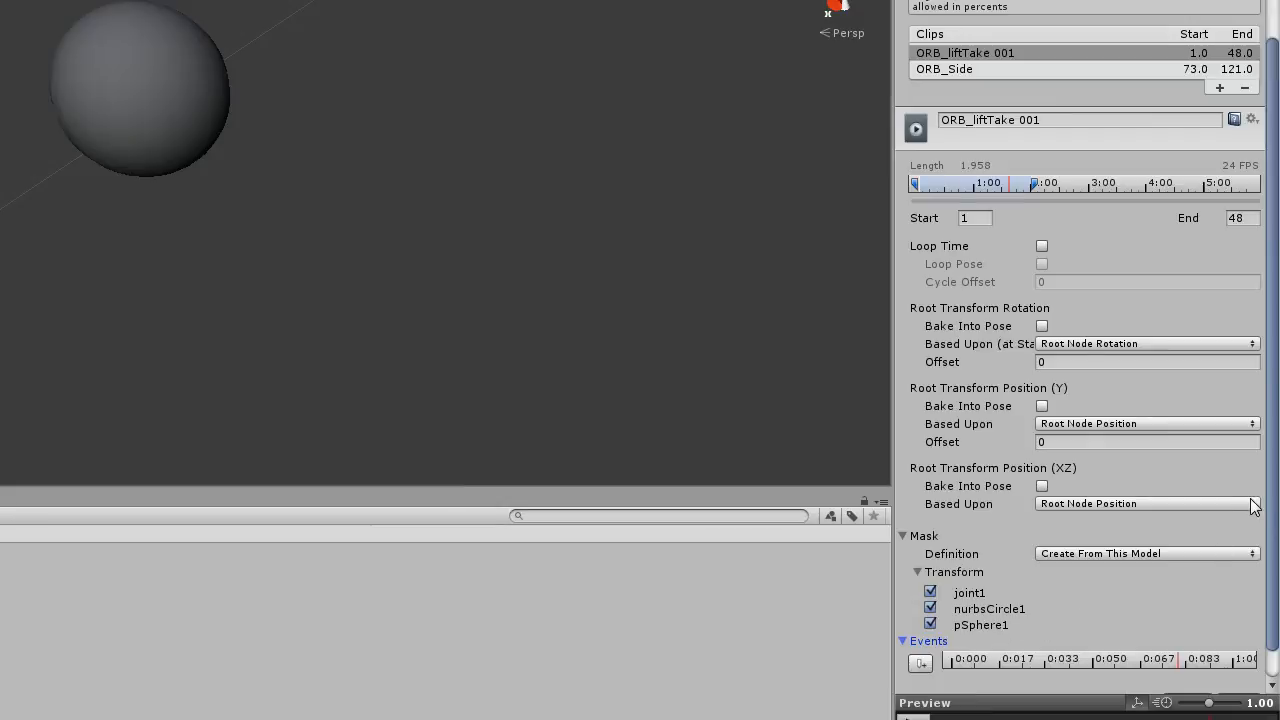
pyautogui.scroll(-1, 1274, 512)
pyautogui.moveTo(1274, 512); pyautogui.dragTo(1265, 352)
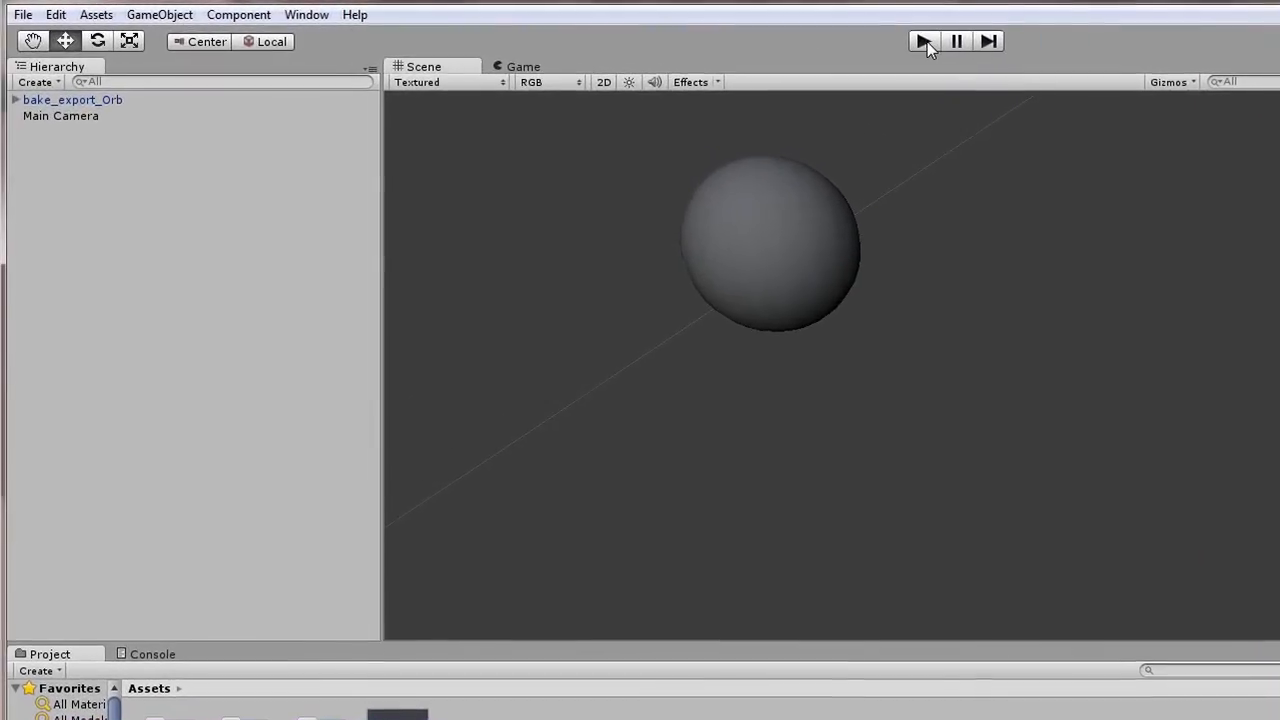
# - Apply the pending bake_export_Orb import settings and test the scene in play mode, ending the run after pausing it
pyautogui.click(620, 29)
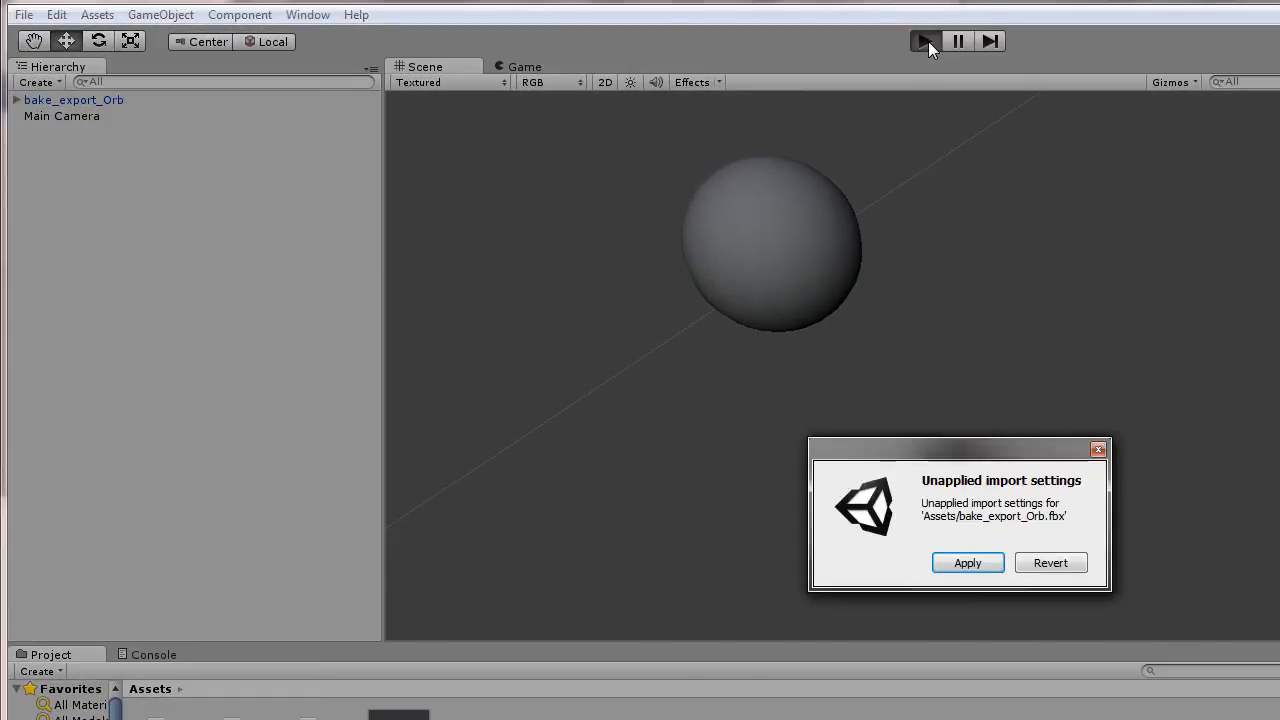
pyautogui.click(966, 563)
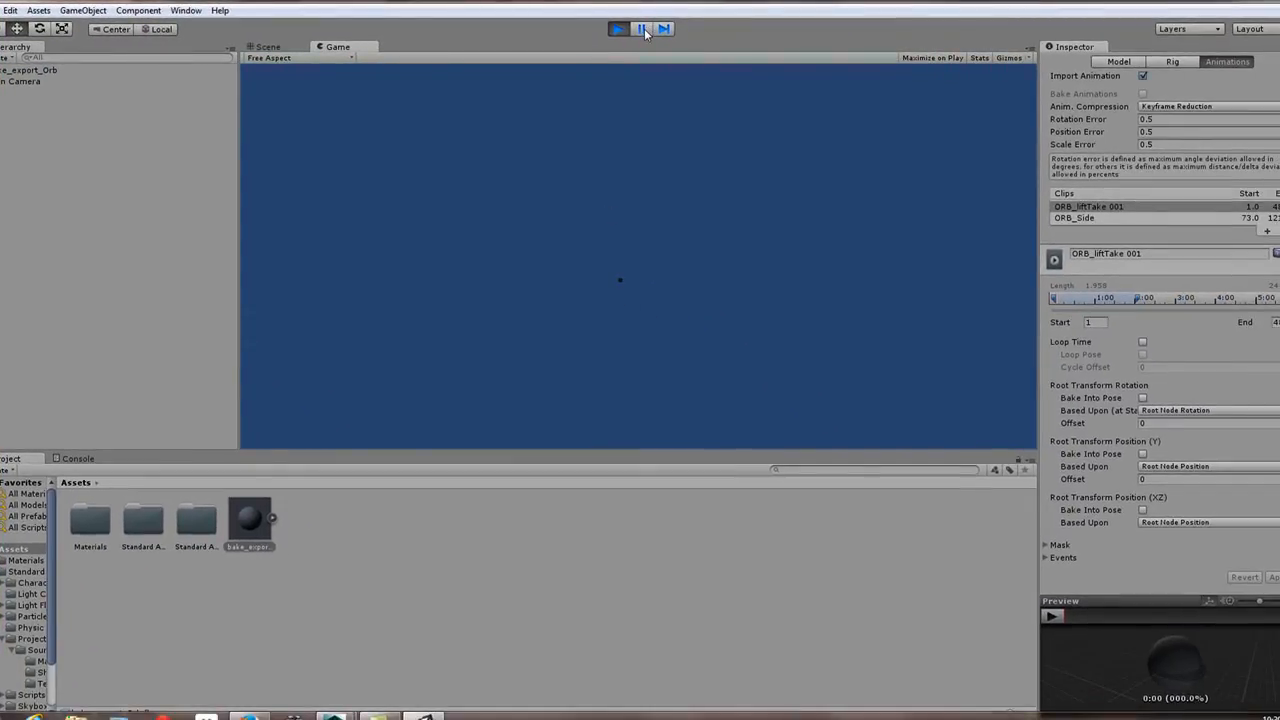
pyautogui.click(662, 31)
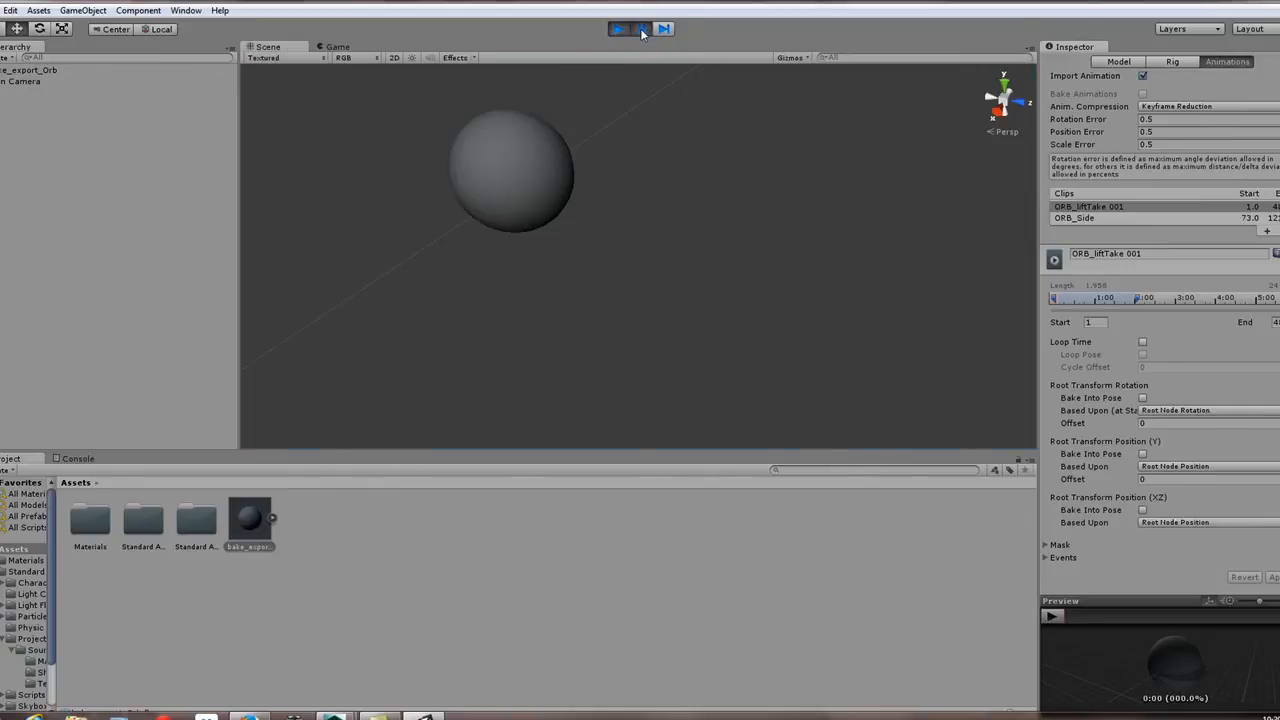
pyautogui.click(642, 31)
pyautogui.click(642, 31)
pyautogui.click(618, 29)
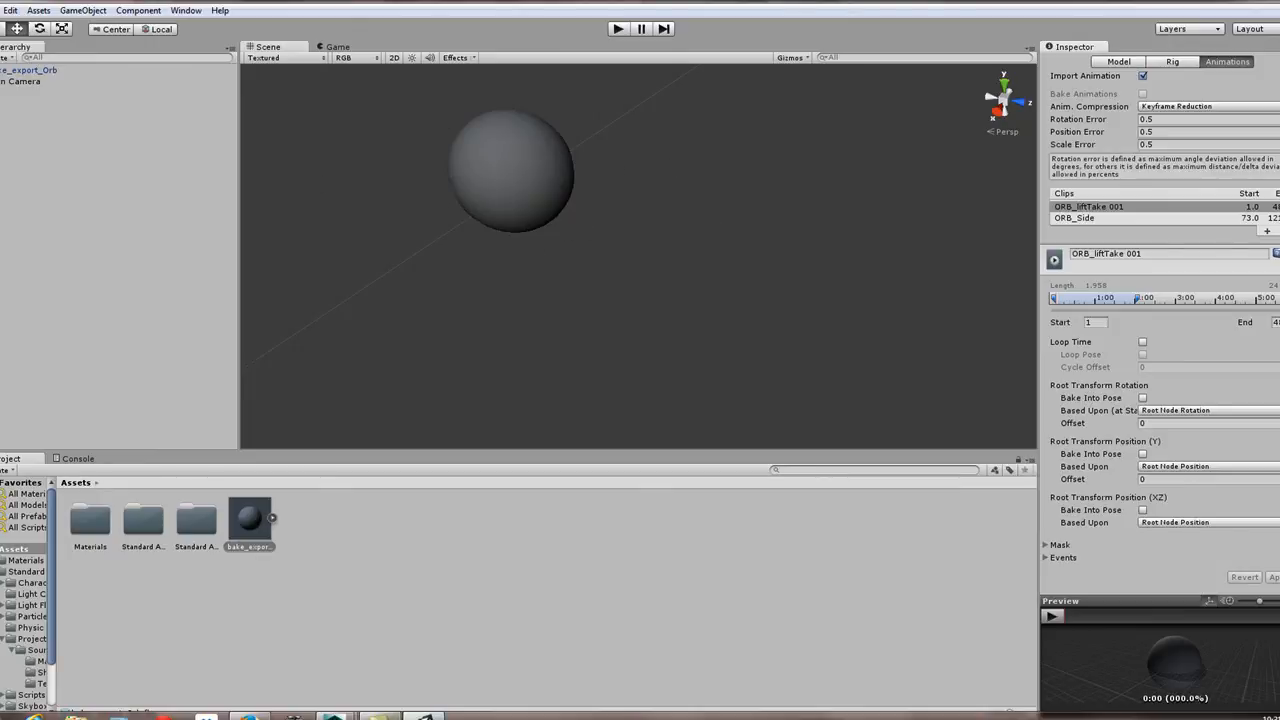
# - Switch to the Maya scene containing the sphere and its control curve
pyautogui.moveTo(335, 716)
pyautogui.click(276, 684)
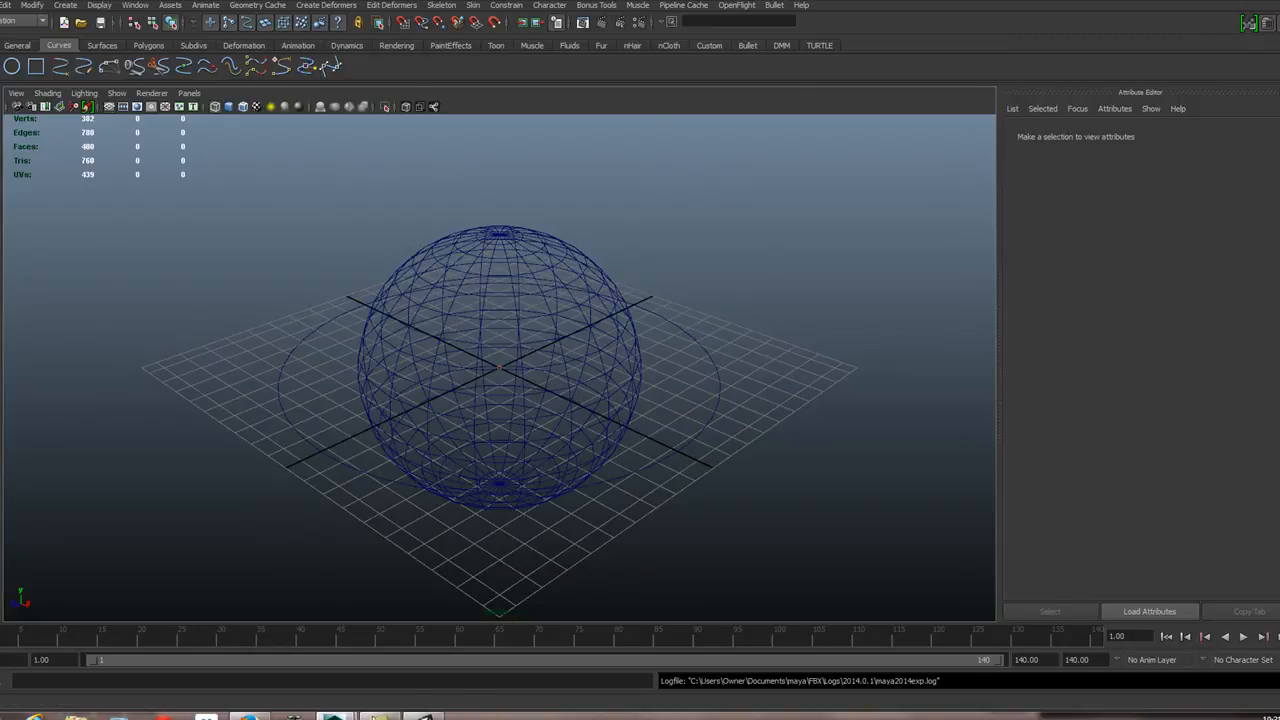
pyautogui.click(1160, 717)
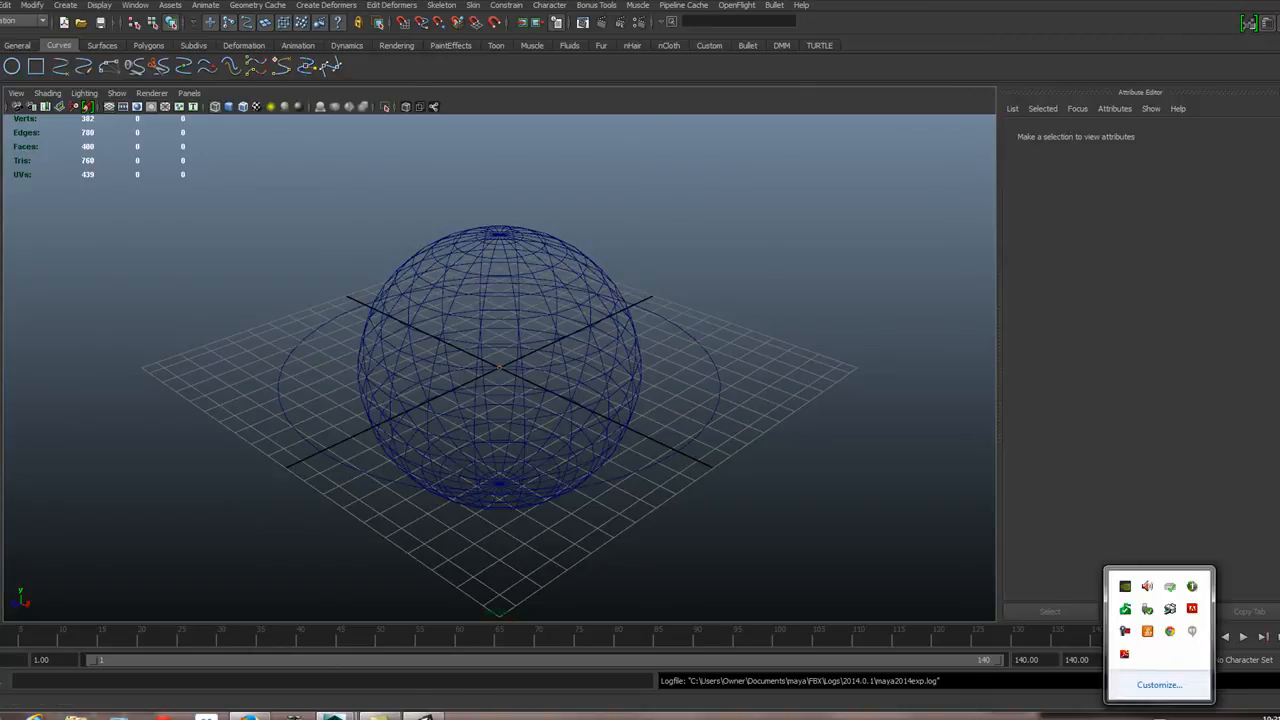
pyautogui.click(1126, 632)
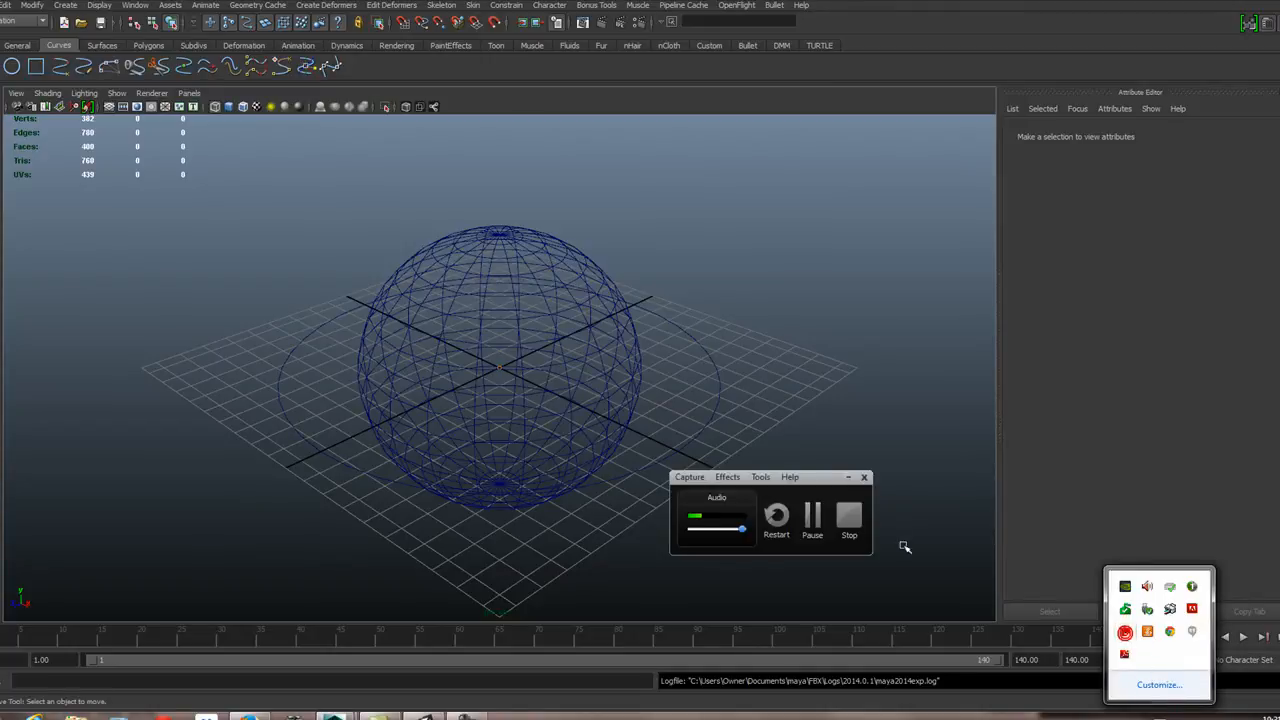